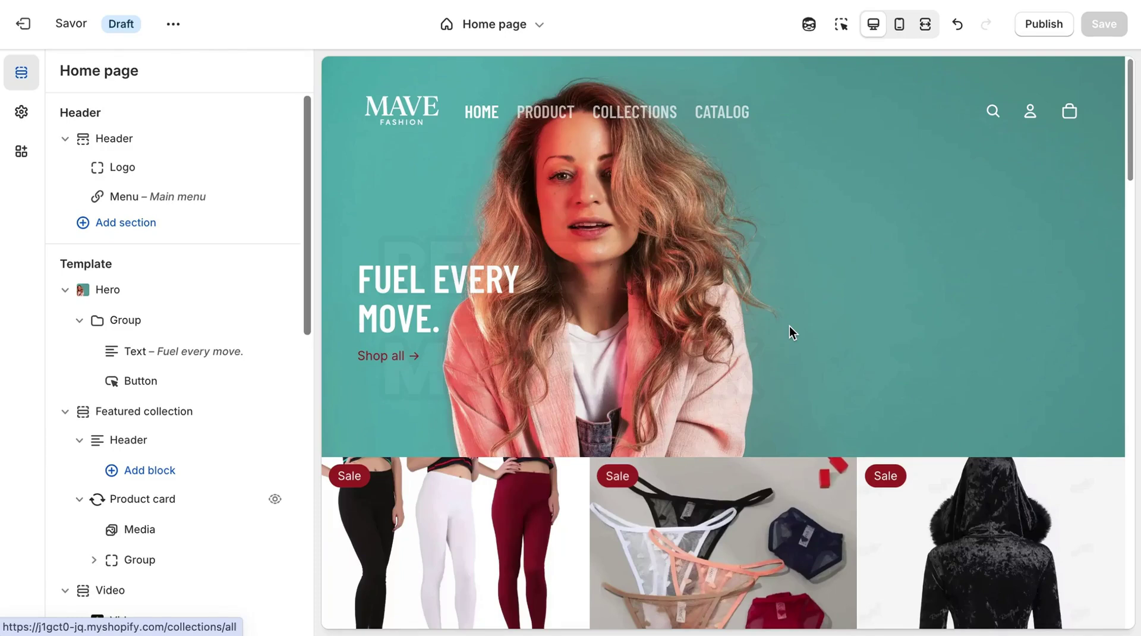
# - Review the customized Savor home page from the hero section down to the video section
pyautogui.moveTo(52, 26); pyautogui.dragTo(85, 34)
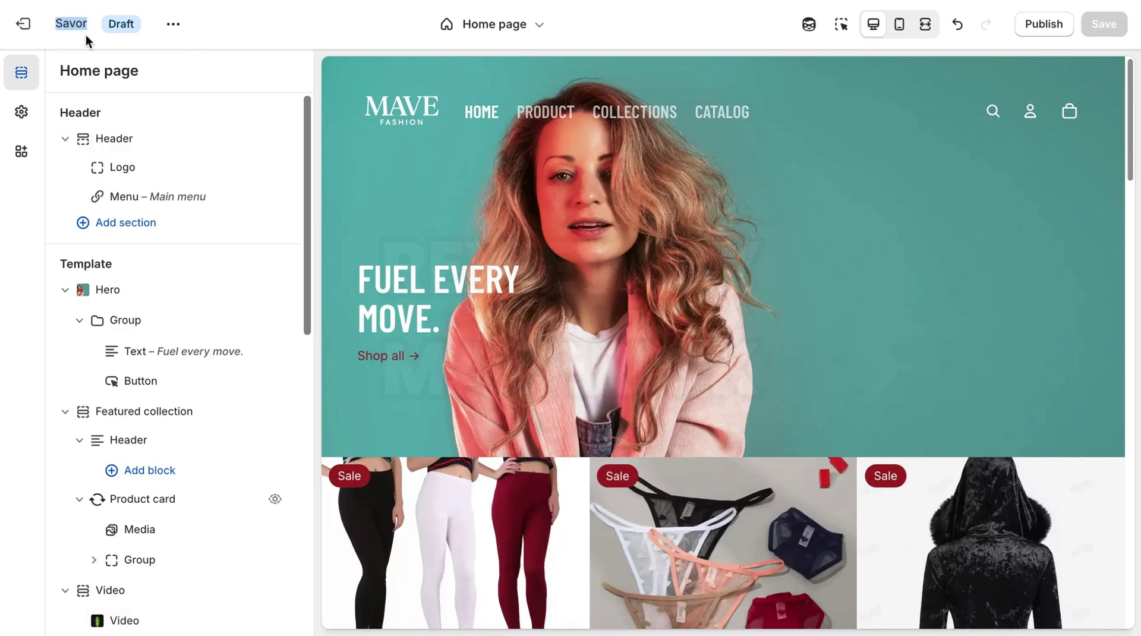
pyautogui.click(222, 51)
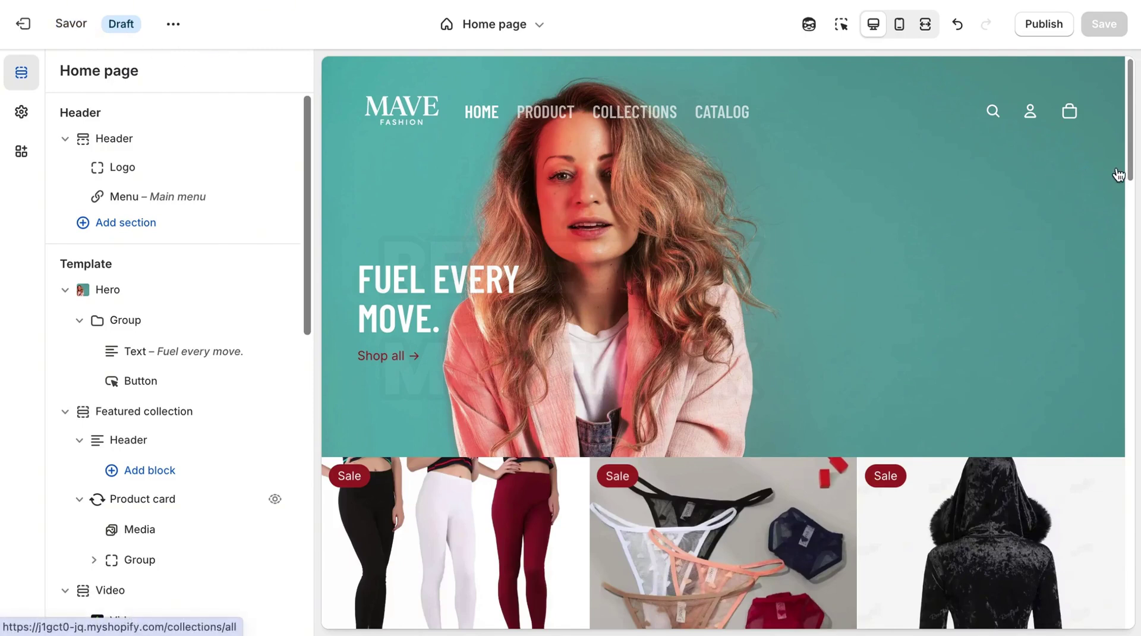
pyautogui.moveTo(1128, 173); pyautogui.dragTo(1123, 555)
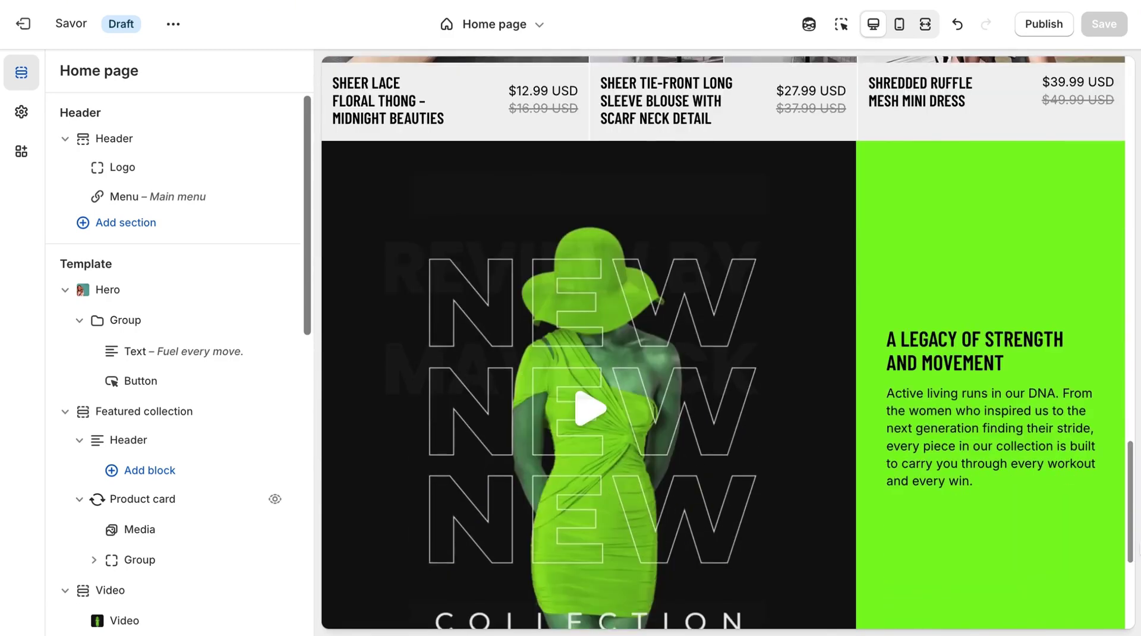
pyautogui.moveTo(1131, 550); pyautogui.dragTo(1136, 113)
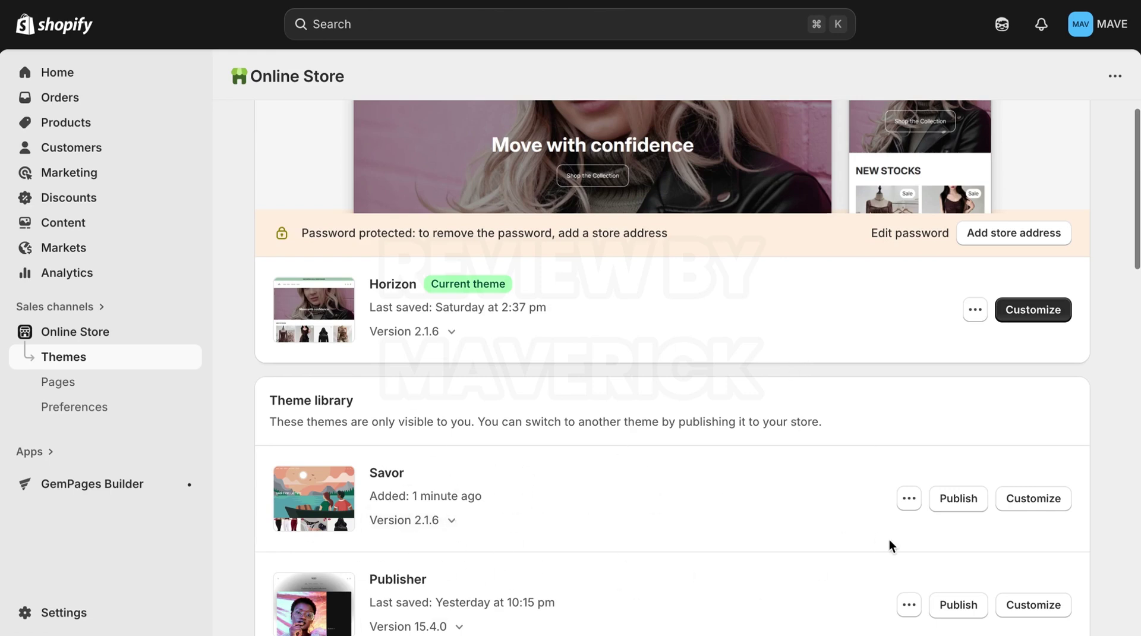
# - Open the Savor theme from the theme library for customization and look over its default home page
pyautogui.click(1032, 499)
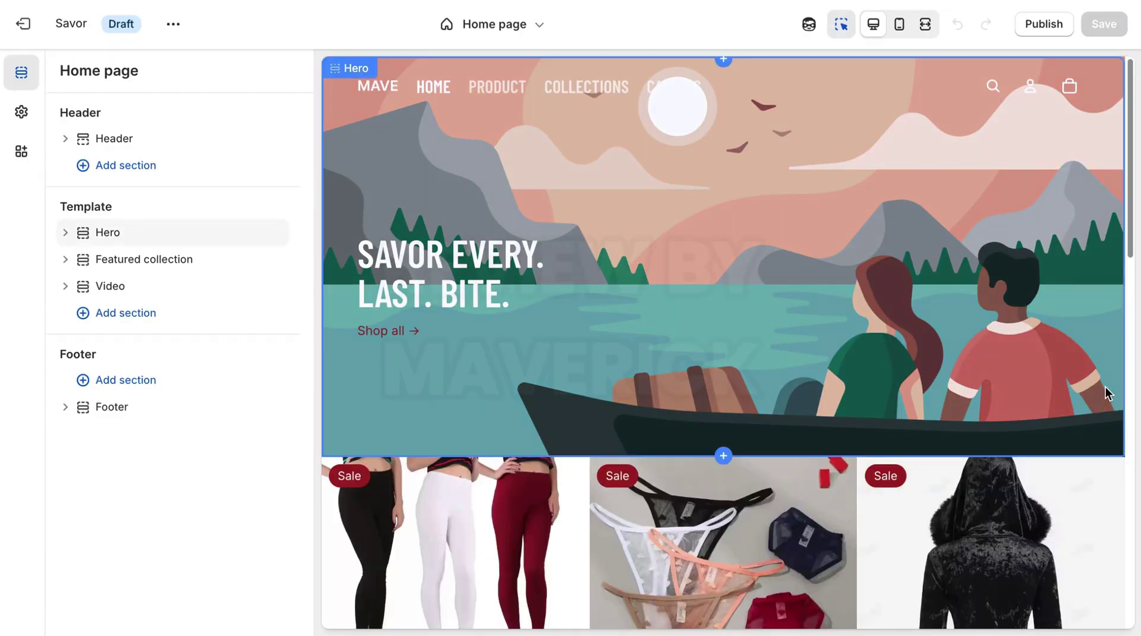
pyautogui.moveTo(1130, 261); pyautogui.dragTo(1119, 352)
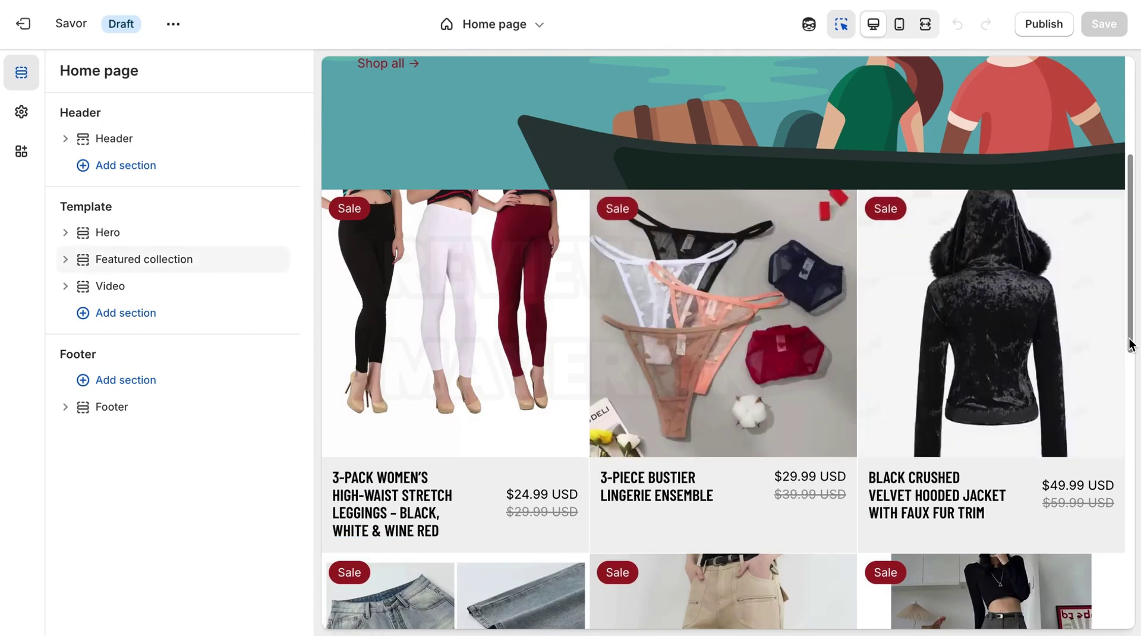
pyautogui.moveTo(1131, 346); pyautogui.dragTo(1129, 225)
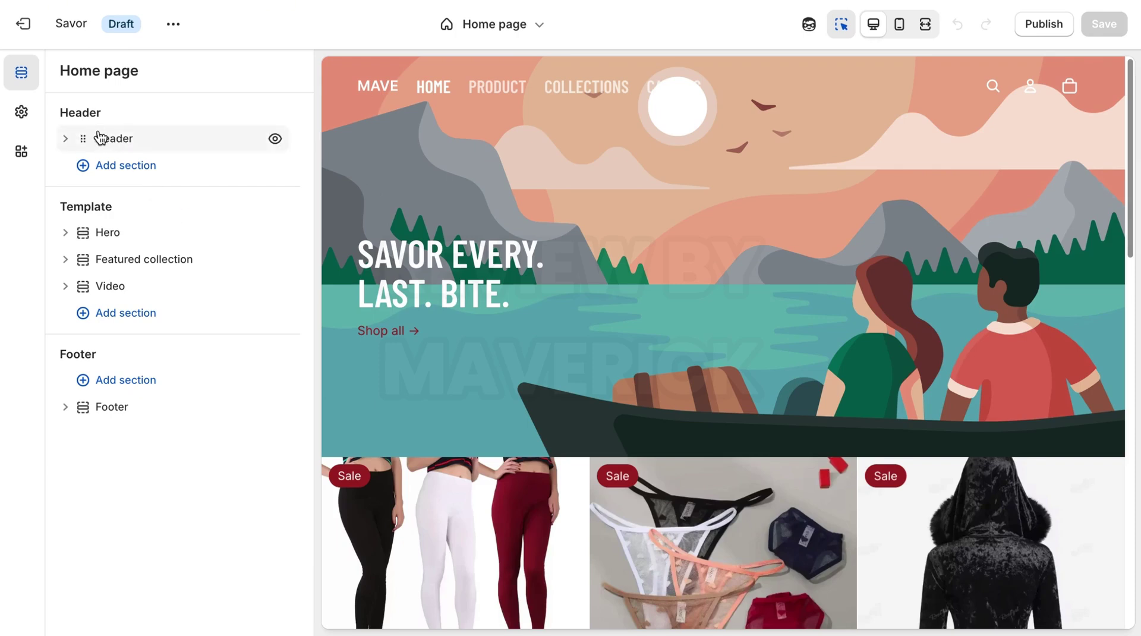
# - Open the Header section's settings, try the logo position at Center and Right, and set it back to Left
pyautogui.click(64, 141)
pyautogui.click(127, 139)
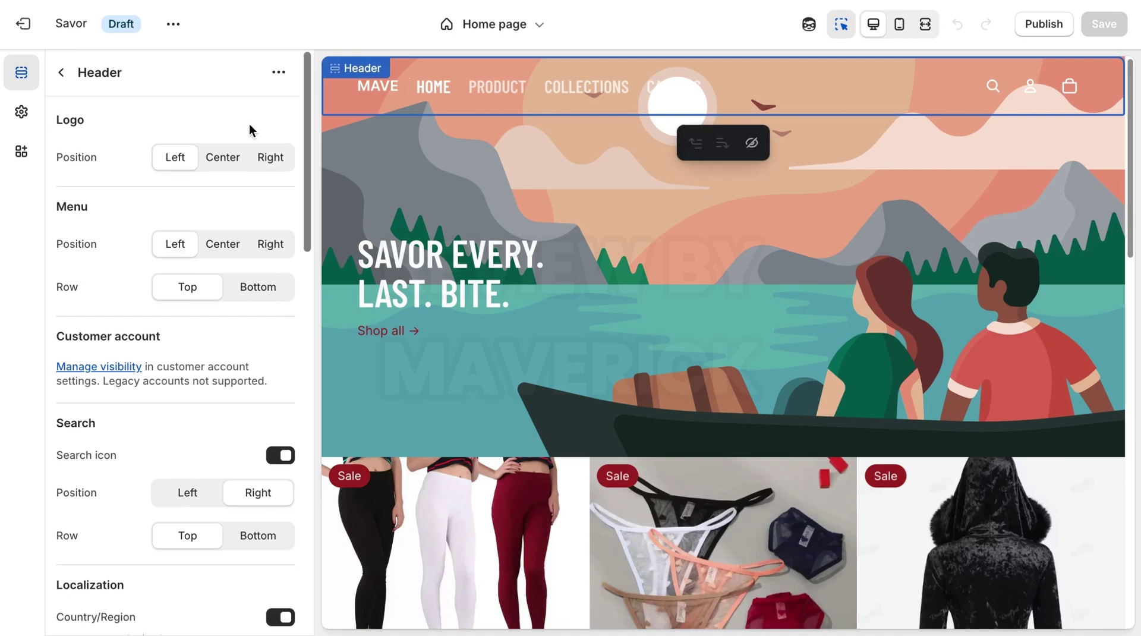
pyautogui.click(216, 169)
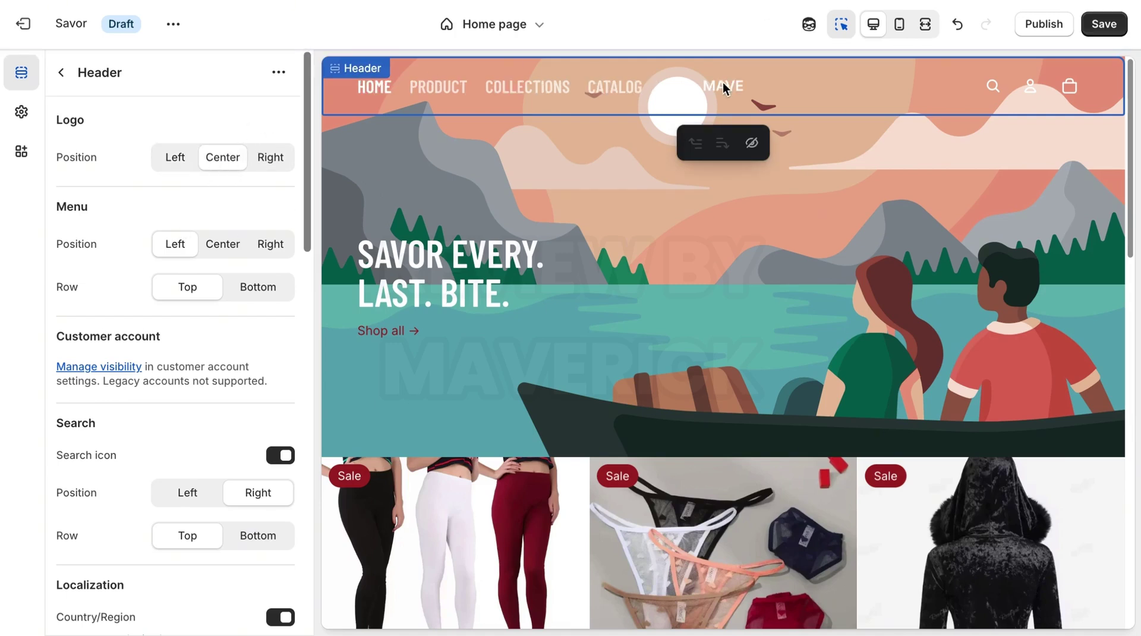
pyautogui.click(284, 158)
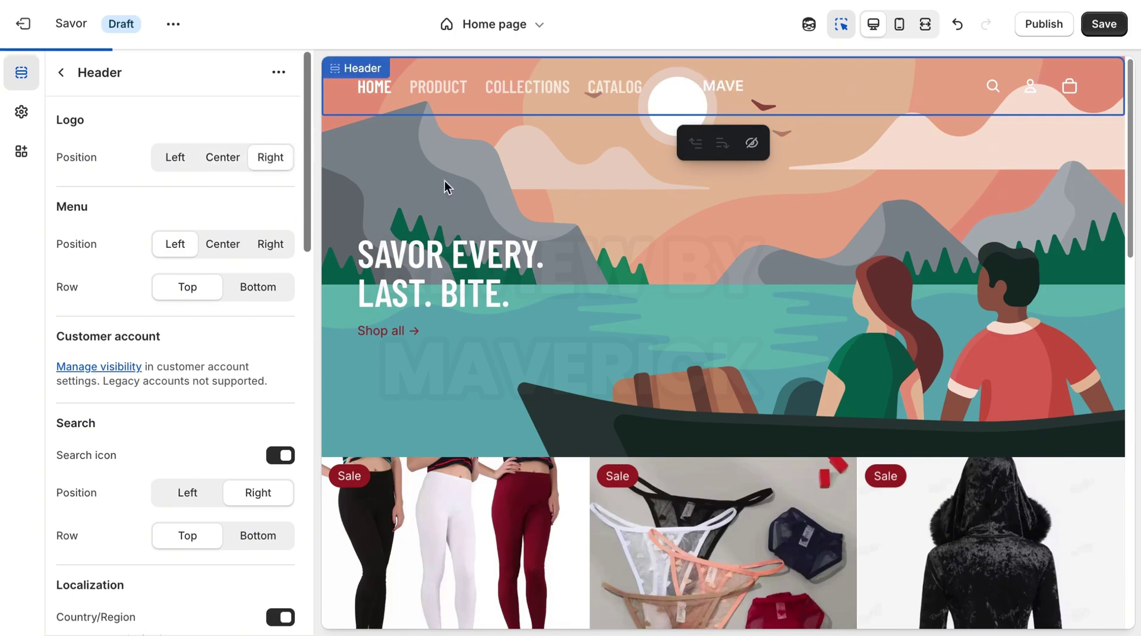
pyautogui.click(172, 168)
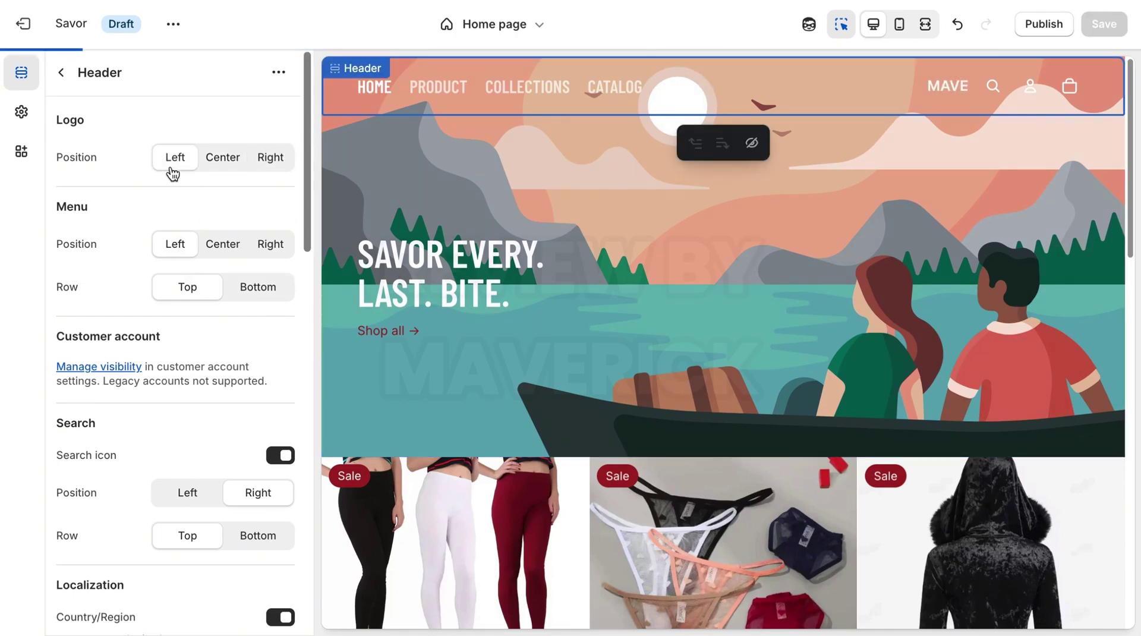
# - Try the header menu position at Center and Right, and return it to Left
pyautogui.click(222, 242)
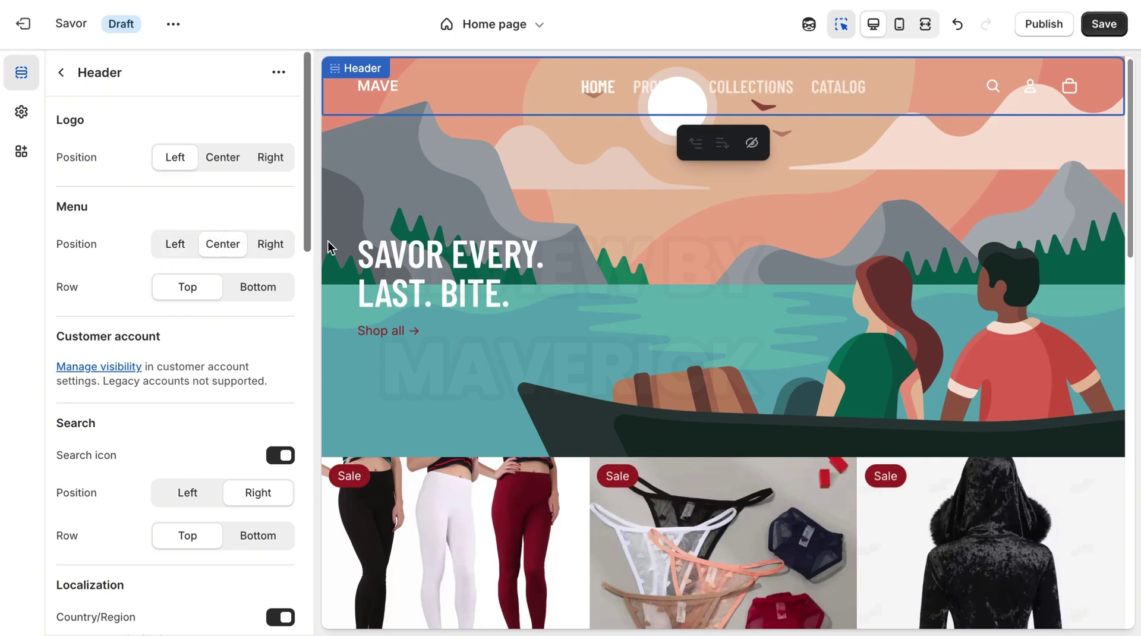
pyautogui.click(279, 253)
pyautogui.click(192, 244)
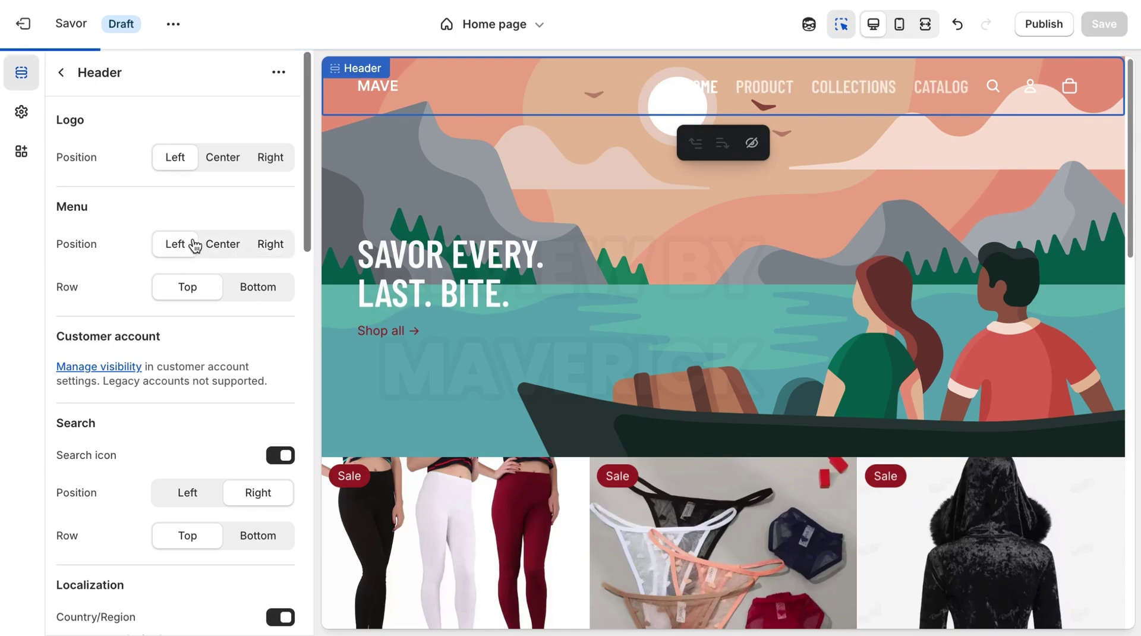
pyautogui.moveTo(304, 223); pyautogui.dragTo(312, 199)
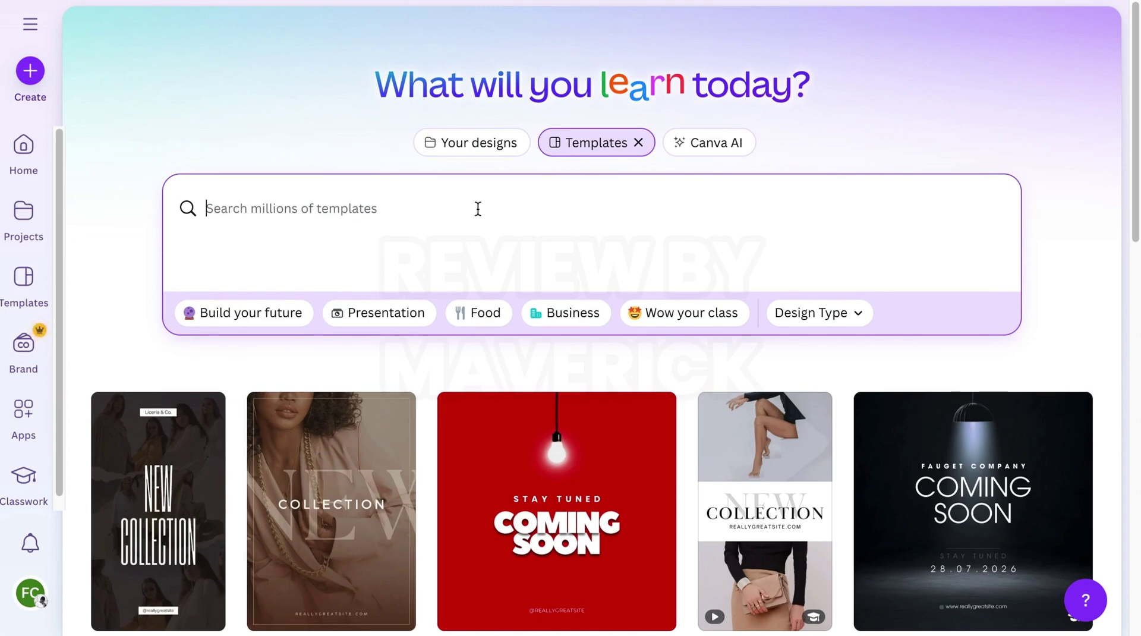
# - Search Canva's templates for "logo" and browse the logo designs
pyautogui.write('logo')
pyautogui.press('Return')
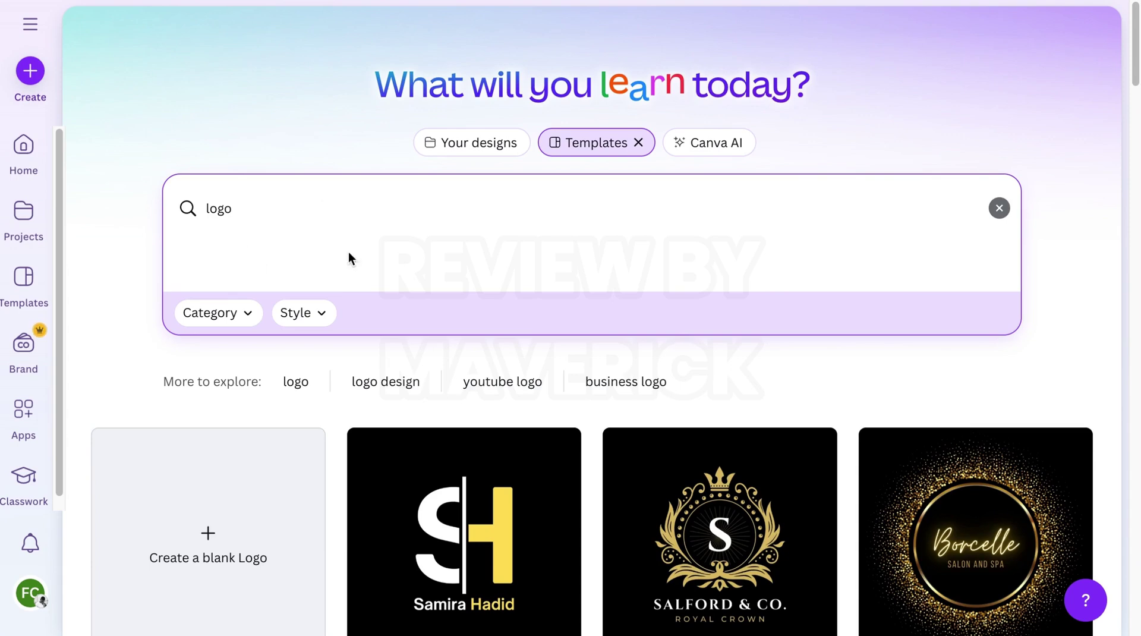
pyautogui.scroll(-8, 594, 357)
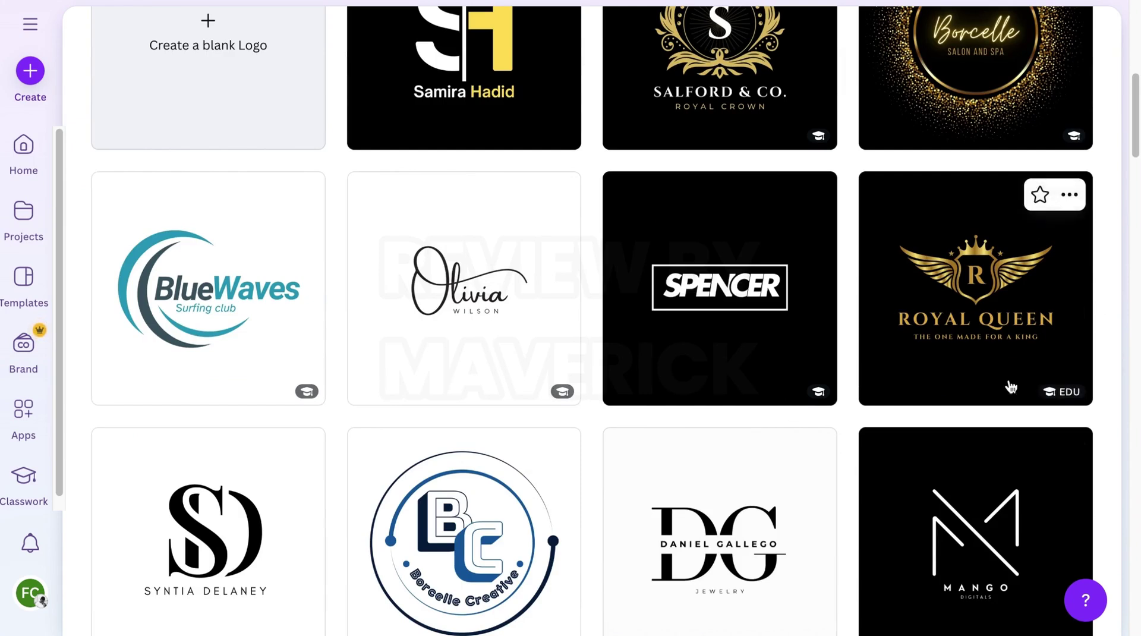
pyautogui.scroll(-1, 984, 300)
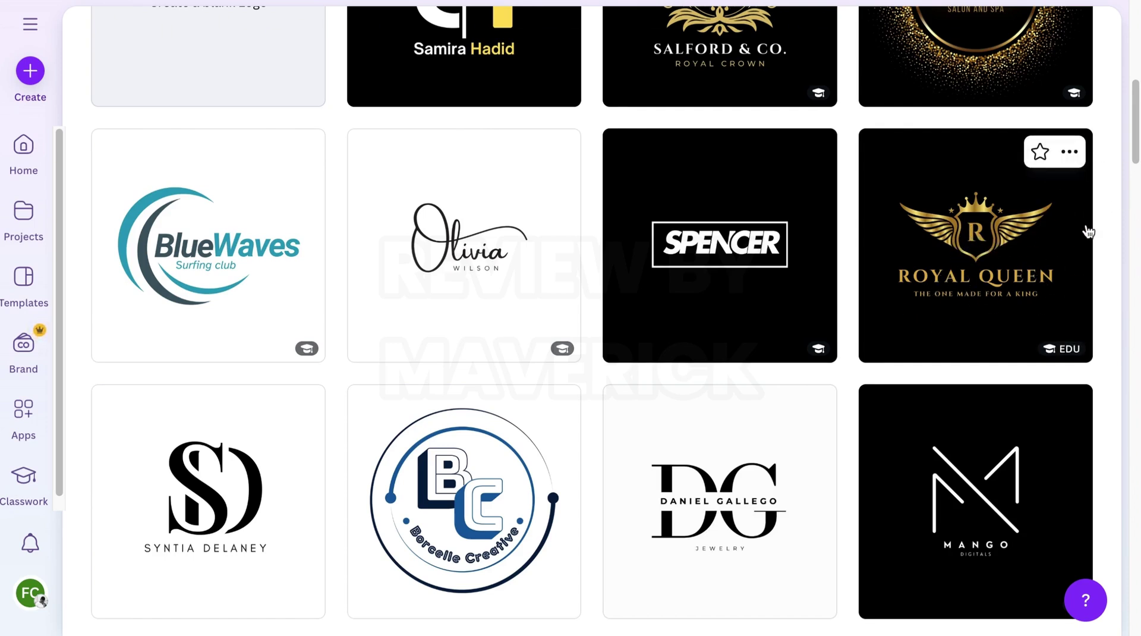
pyautogui.moveTo(1137, 166); pyautogui.dragTo(1137, 209)
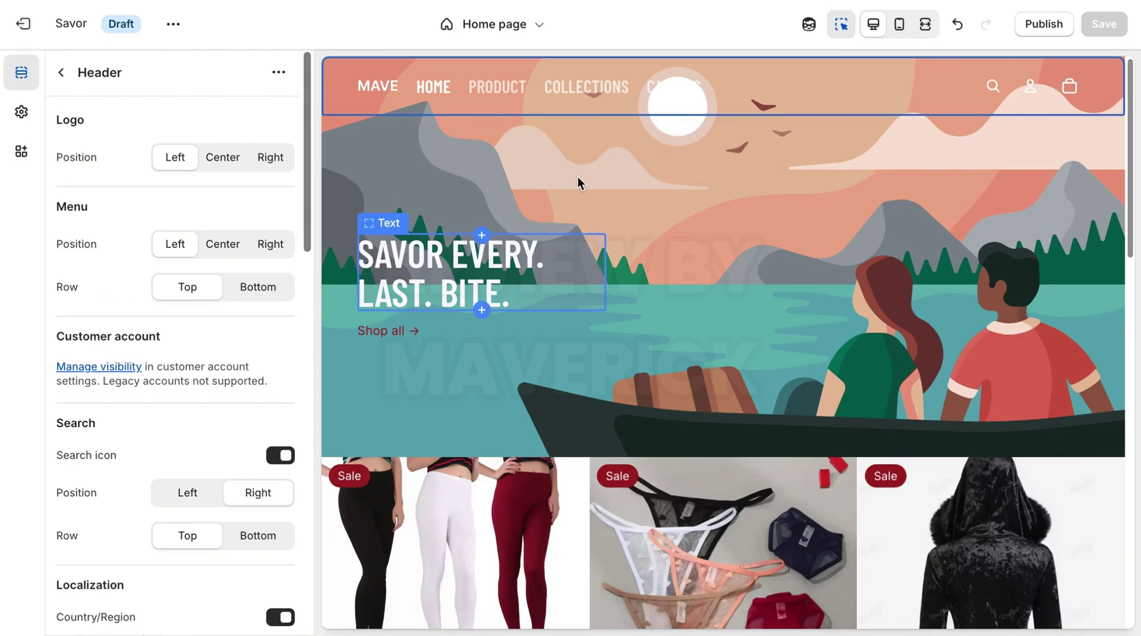
# - In the theme settings for logo and favicon, set the black MAVE Fashion image as the default logo
pyautogui.click(62, 73)
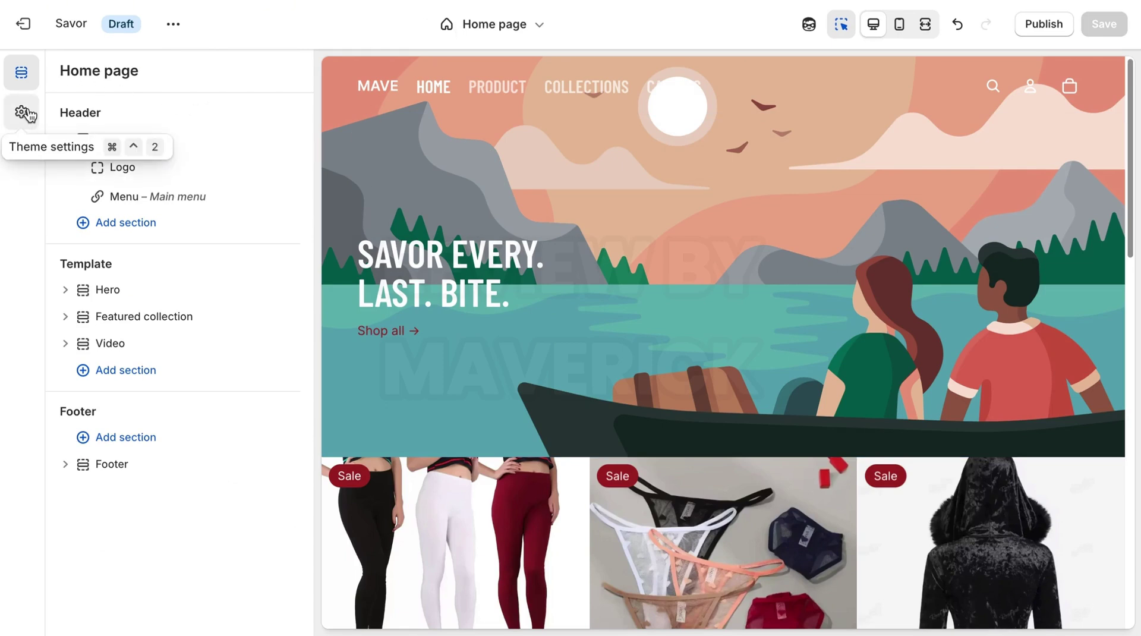
pyautogui.click(24, 113)
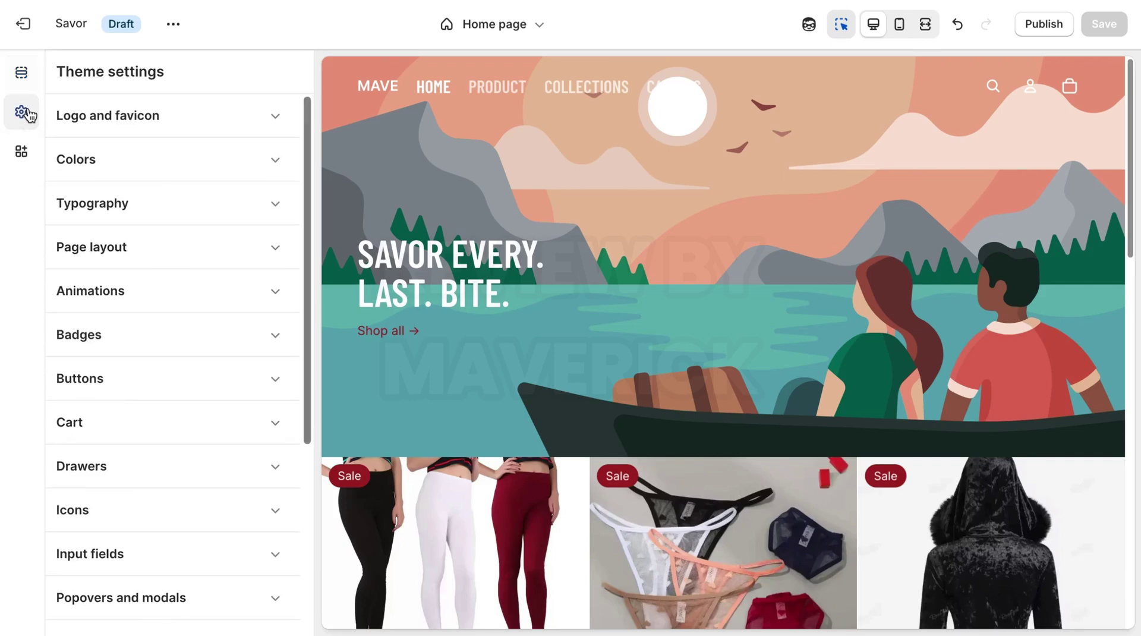
pyautogui.click(204, 112)
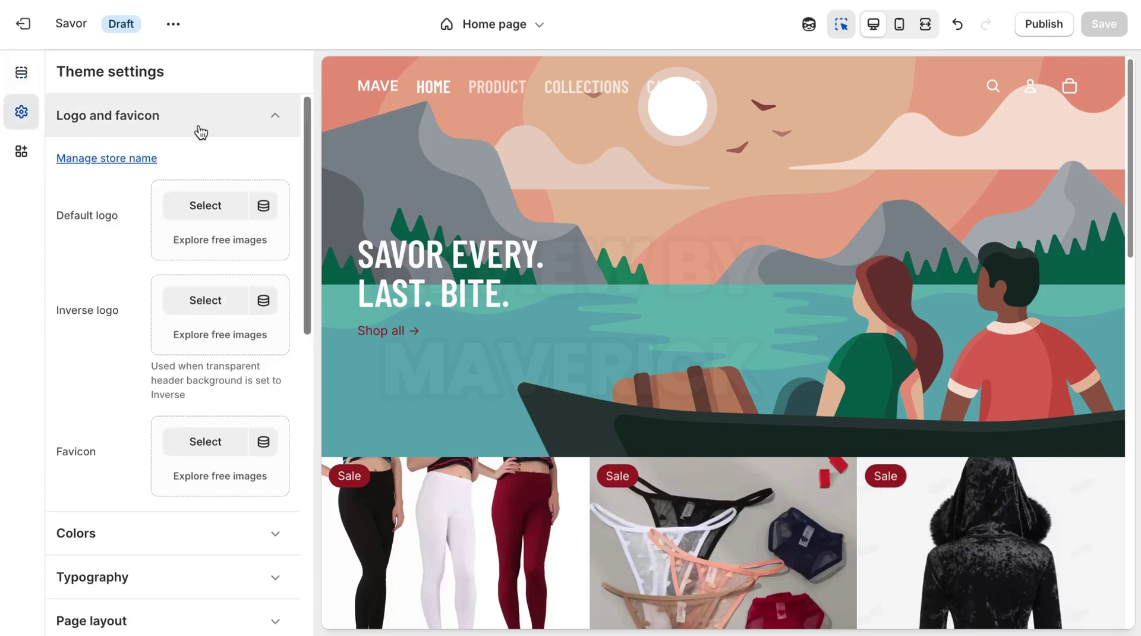
pyautogui.click(205, 205)
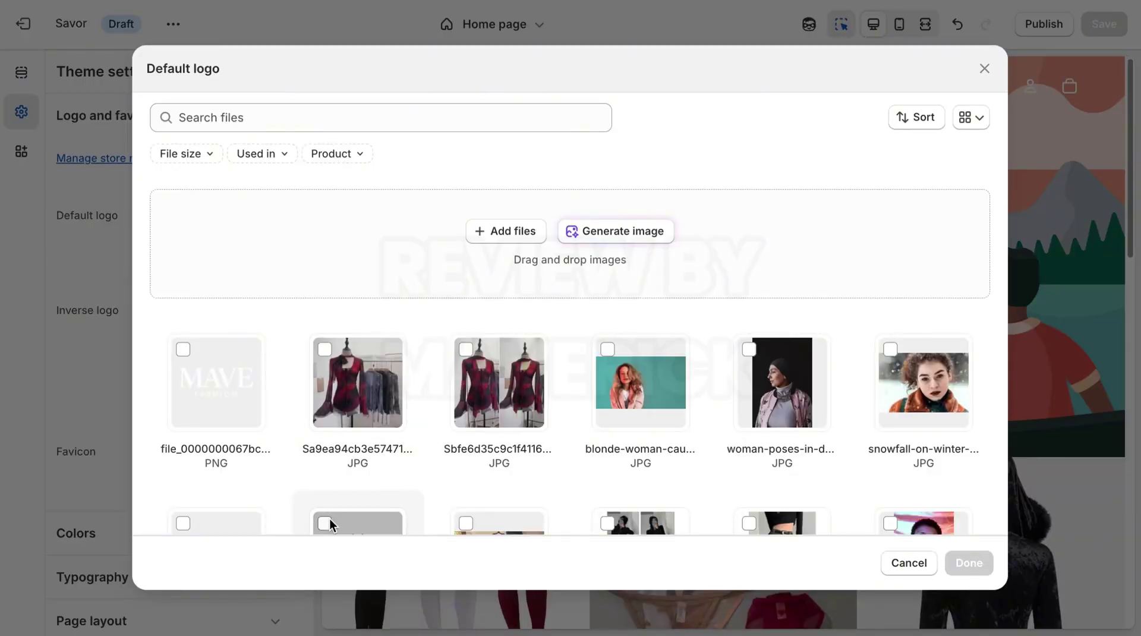
pyautogui.click(183, 523)
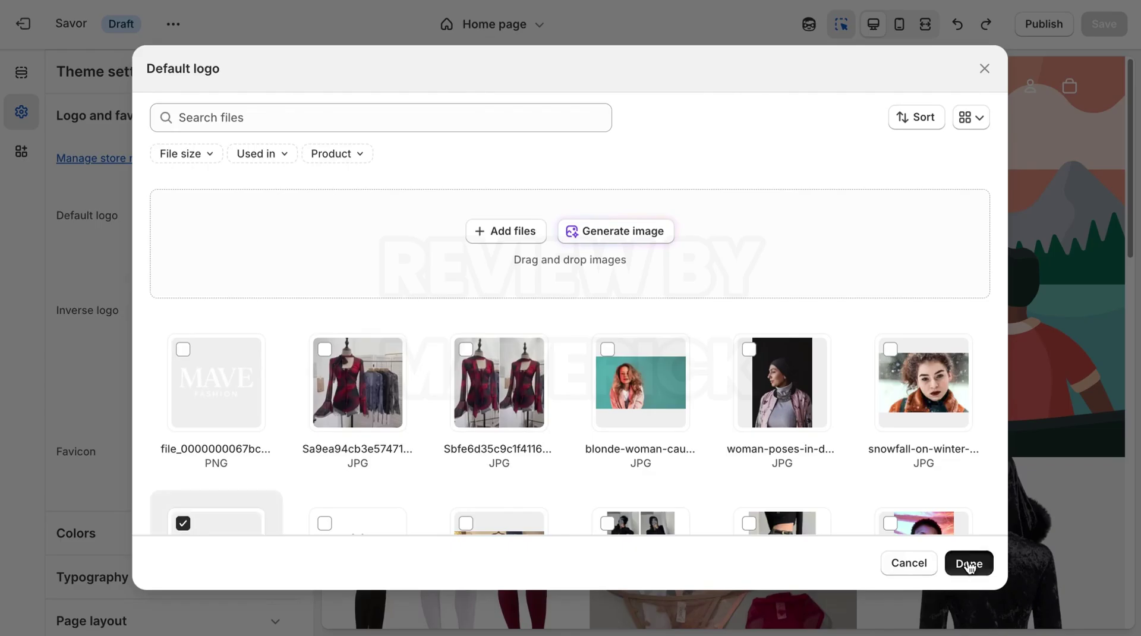
pyautogui.click(968, 563)
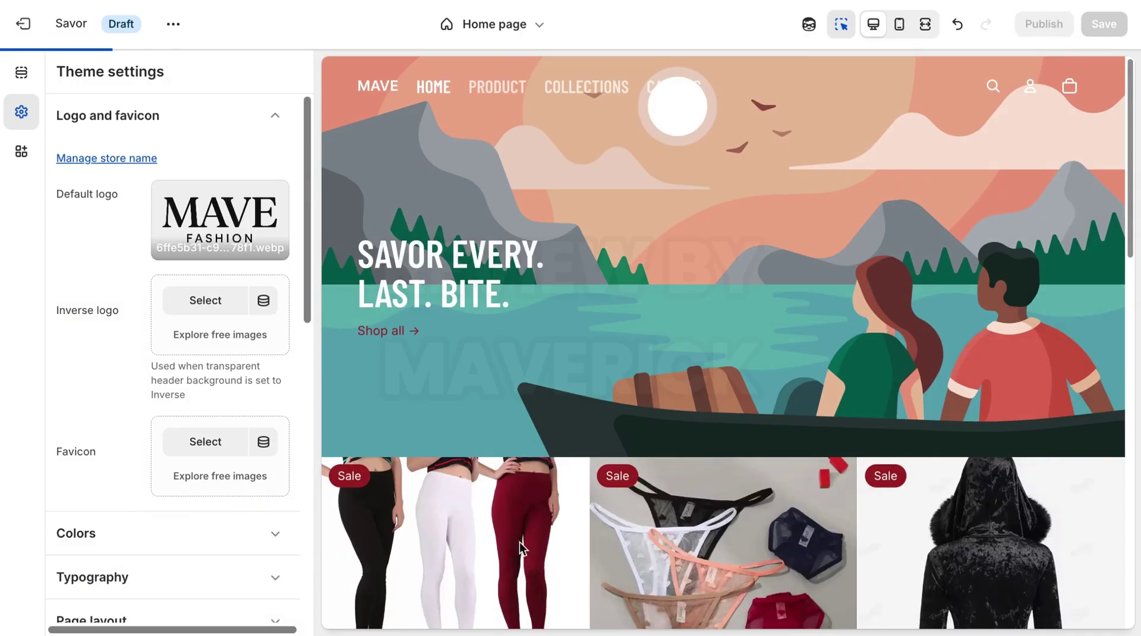
pyautogui.moveTo(245, 223)
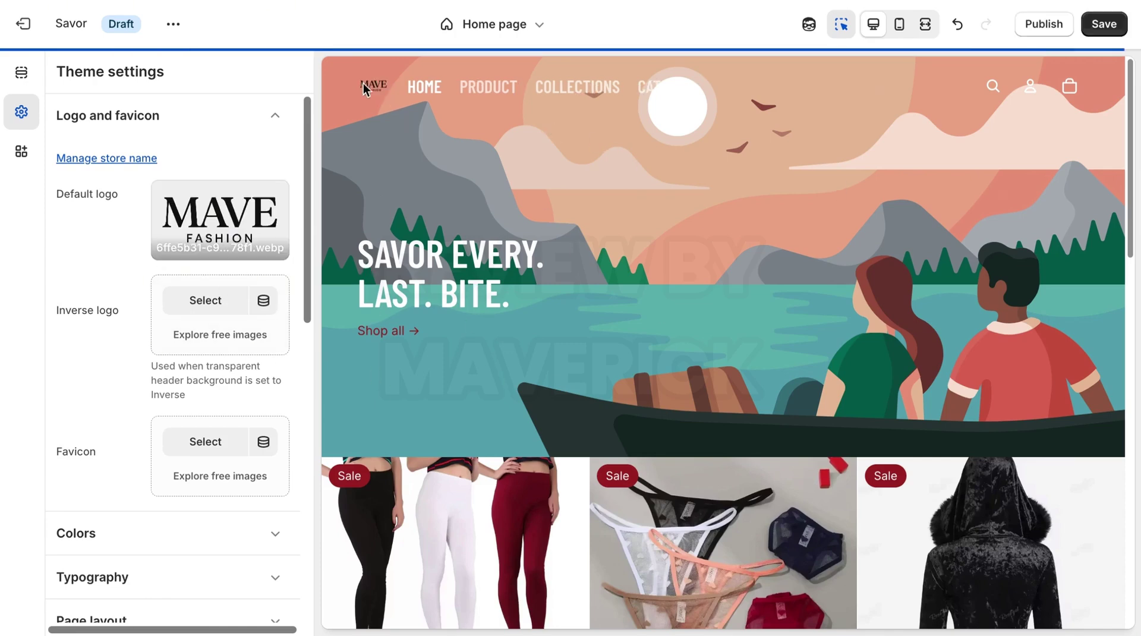
# - Set the black woven-pattern PNG image as the store's favicon
pyautogui.click(205, 443)
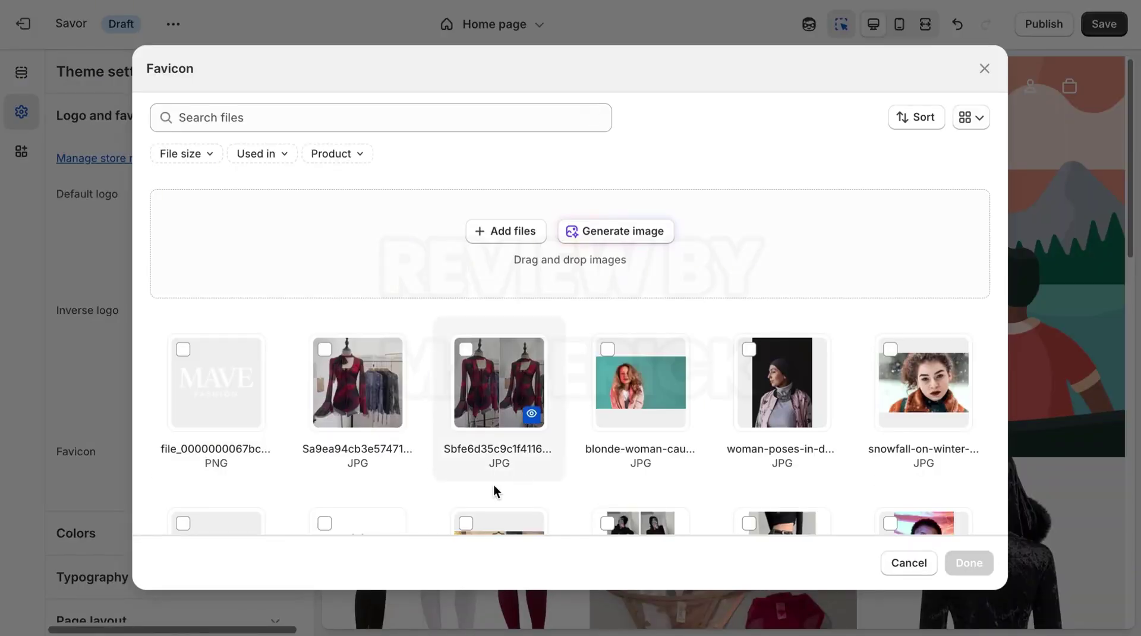
pyautogui.click(323, 523)
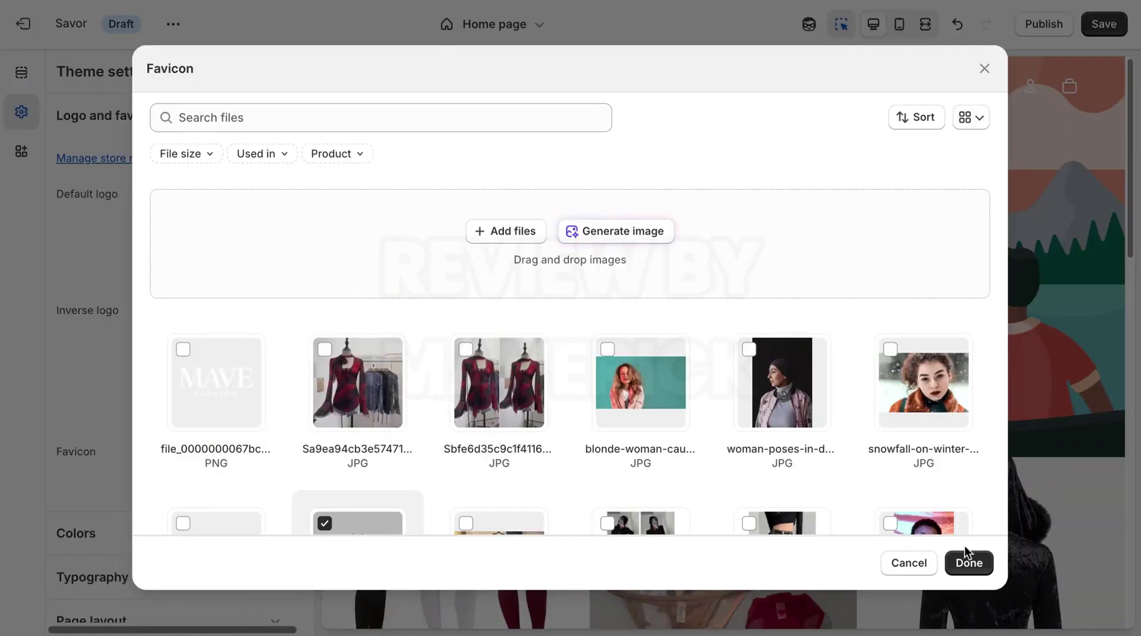
pyautogui.click(964, 563)
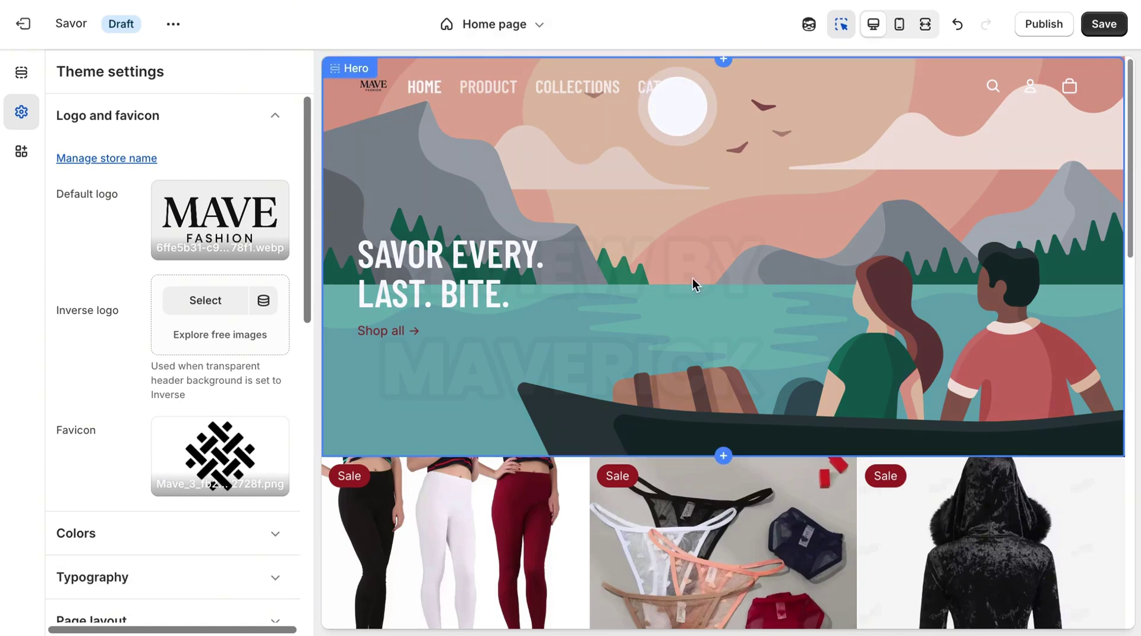
# - Return to the home page sections, then switch to the Shopify admin and open the store content's Menus page
pyautogui.click(25, 76)
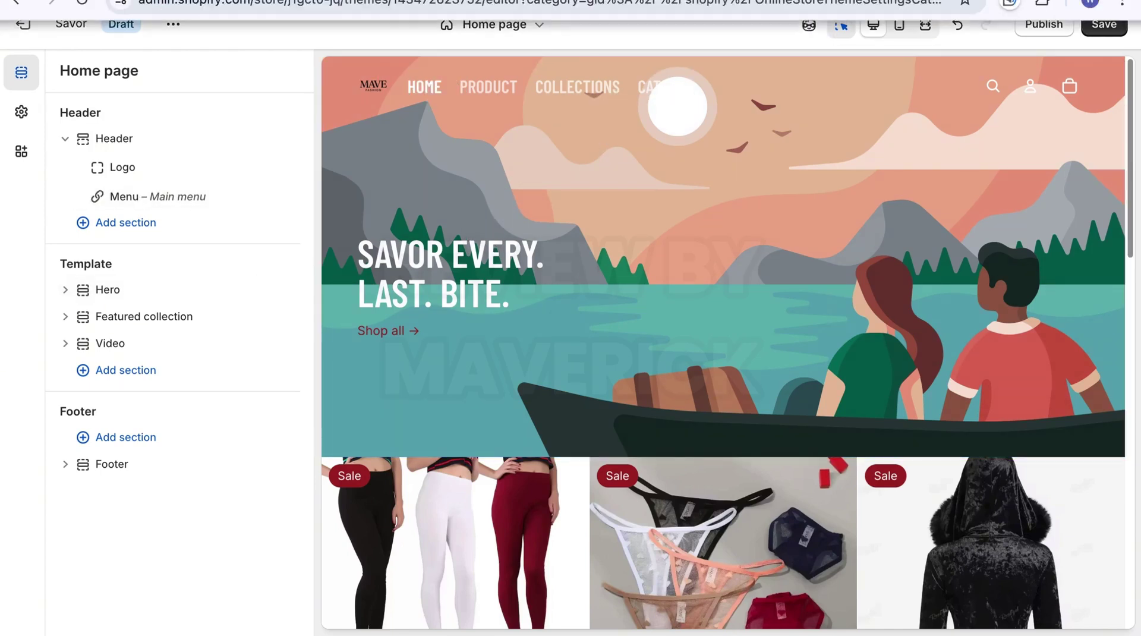
pyautogui.click(683, 1)
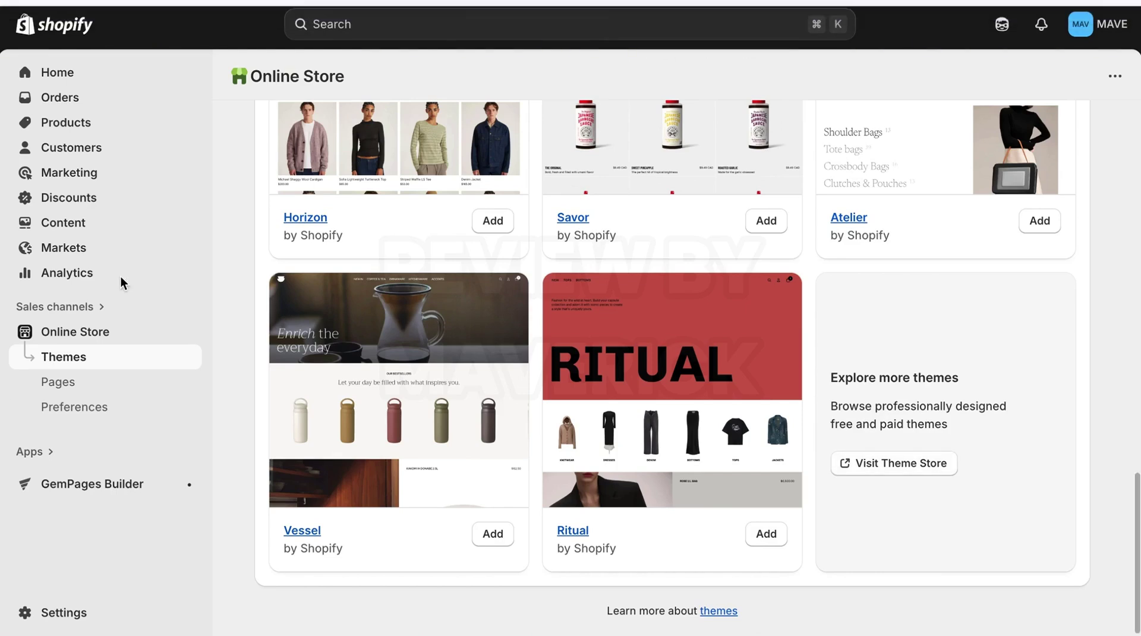
pyautogui.click(77, 229)
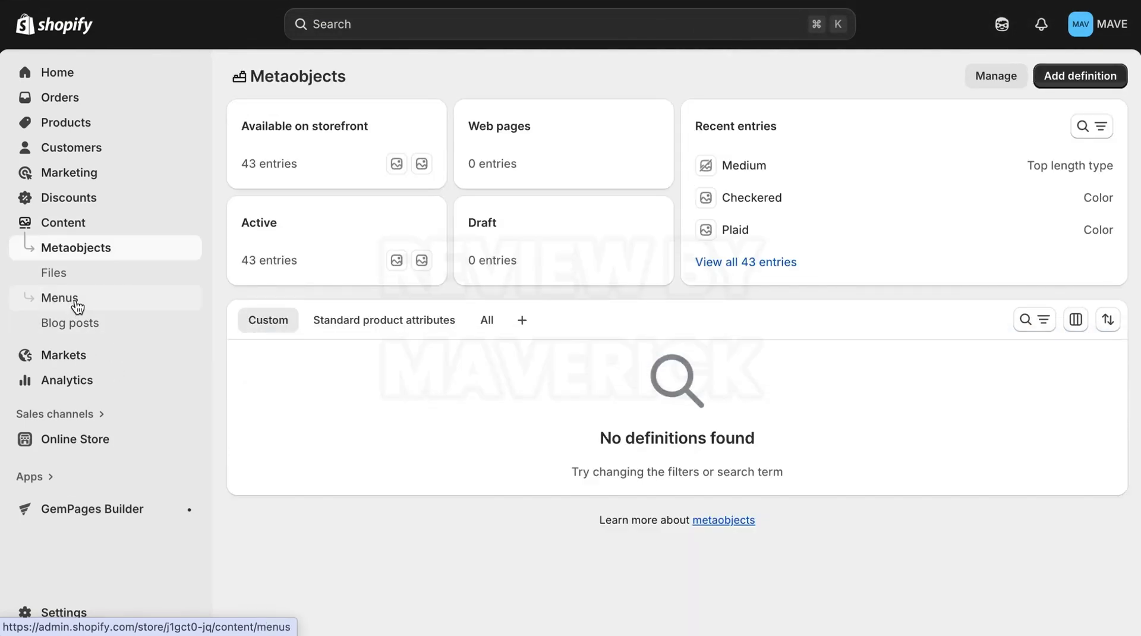
pyautogui.click(77, 304)
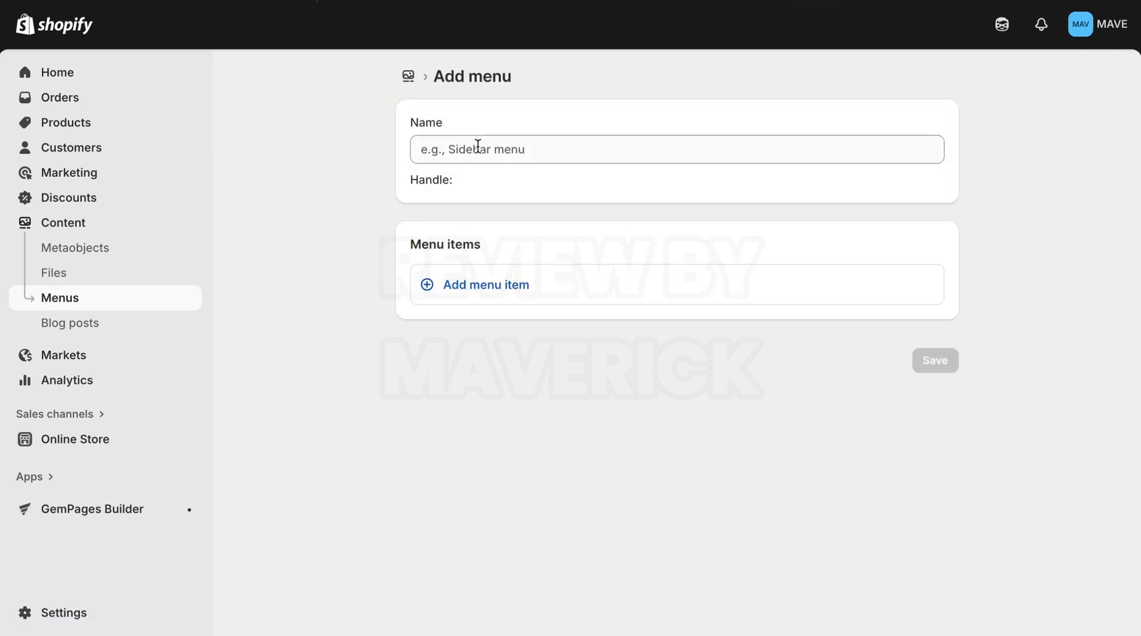
pyautogui.click(478, 148)
pyautogui.write('f fjjsd')
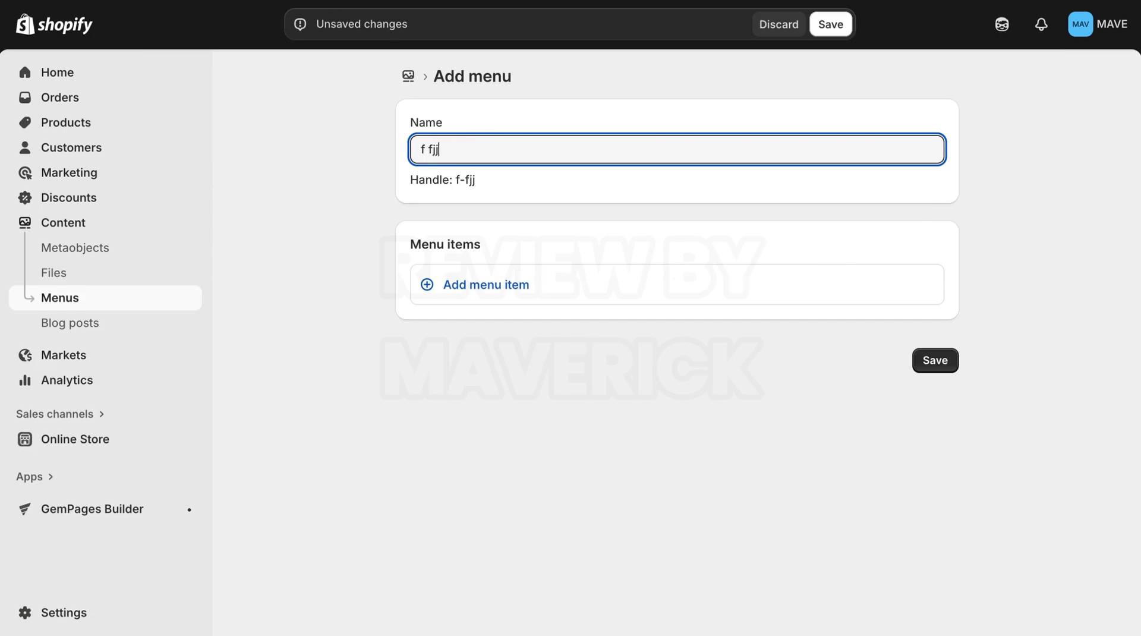
pyautogui.click(479, 285)
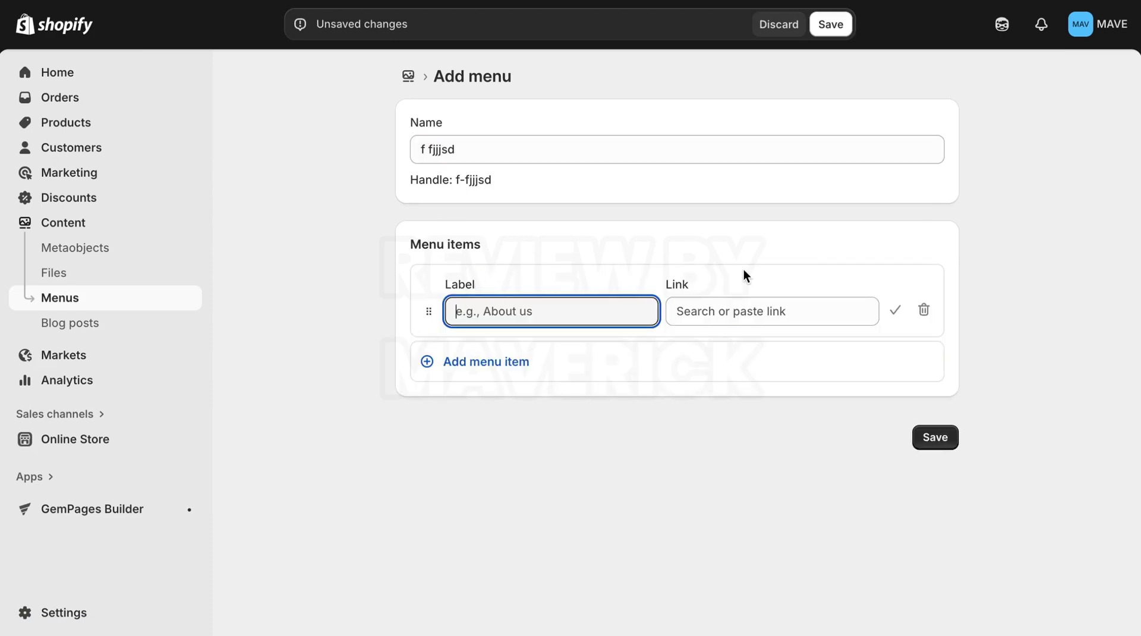
pyautogui.click(780, 26)
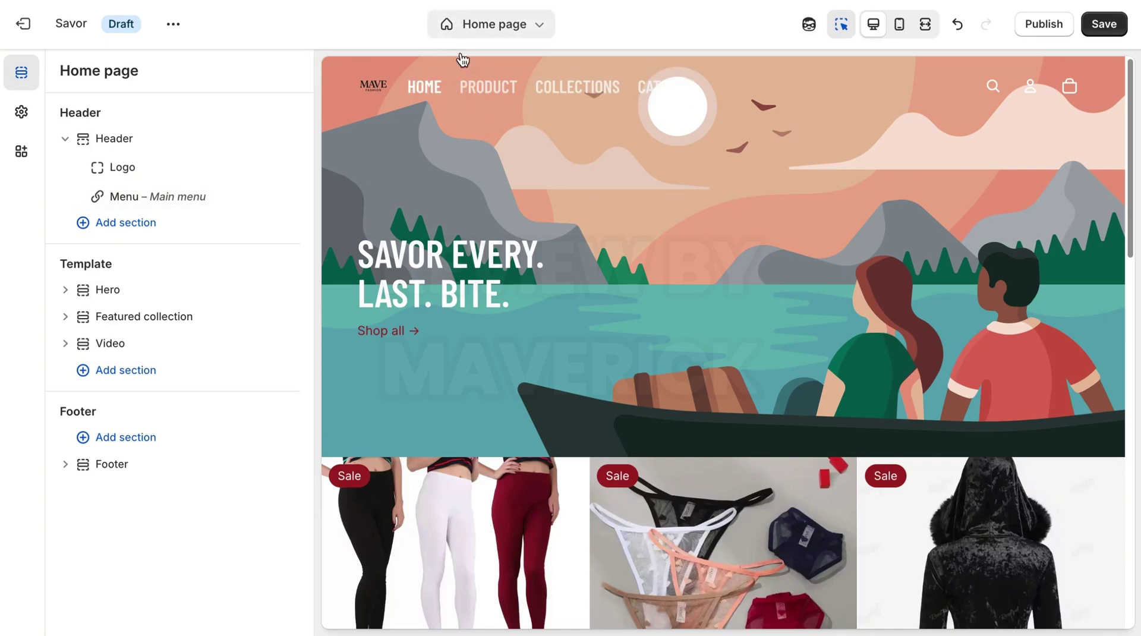
# - Review the header menu block's settings and the available replacement menus, keep the main menu, and return to the home page sections
pyautogui.click(471, 95)
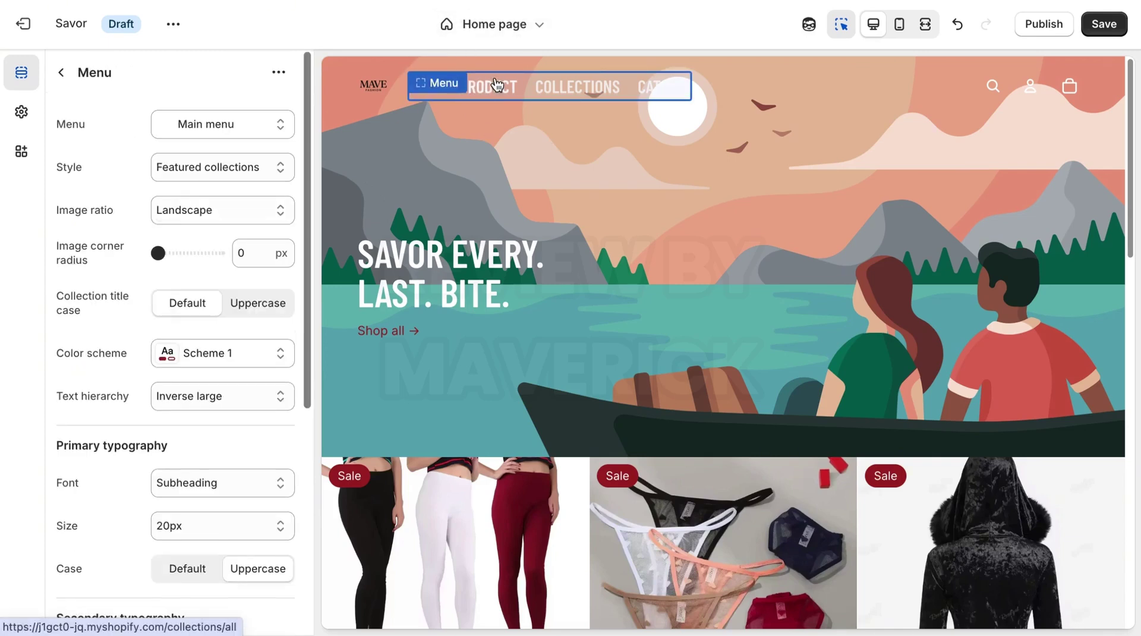
pyautogui.click(255, 125)
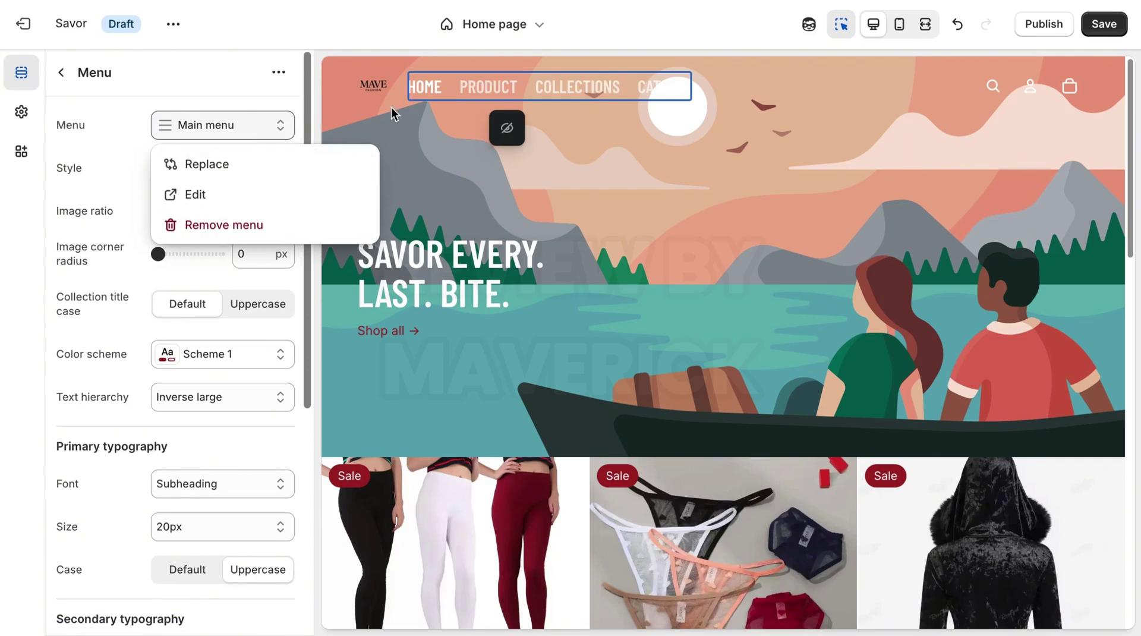
pyautogui.click(255, 127)
pyautogui.click(275, 125)
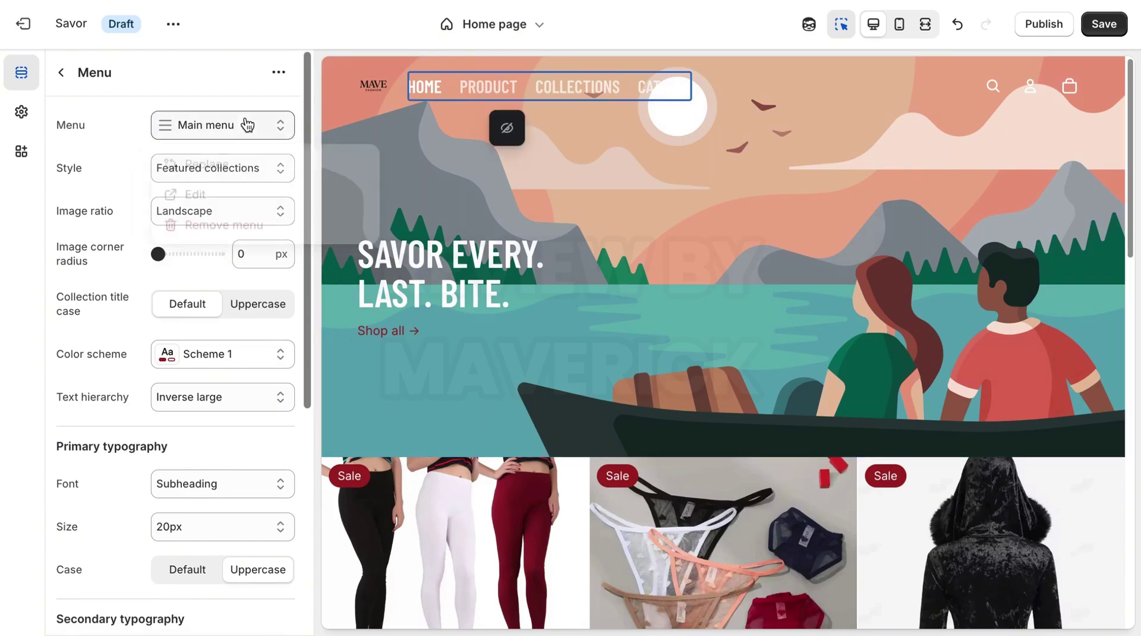
pyautogui.click(242, 166)
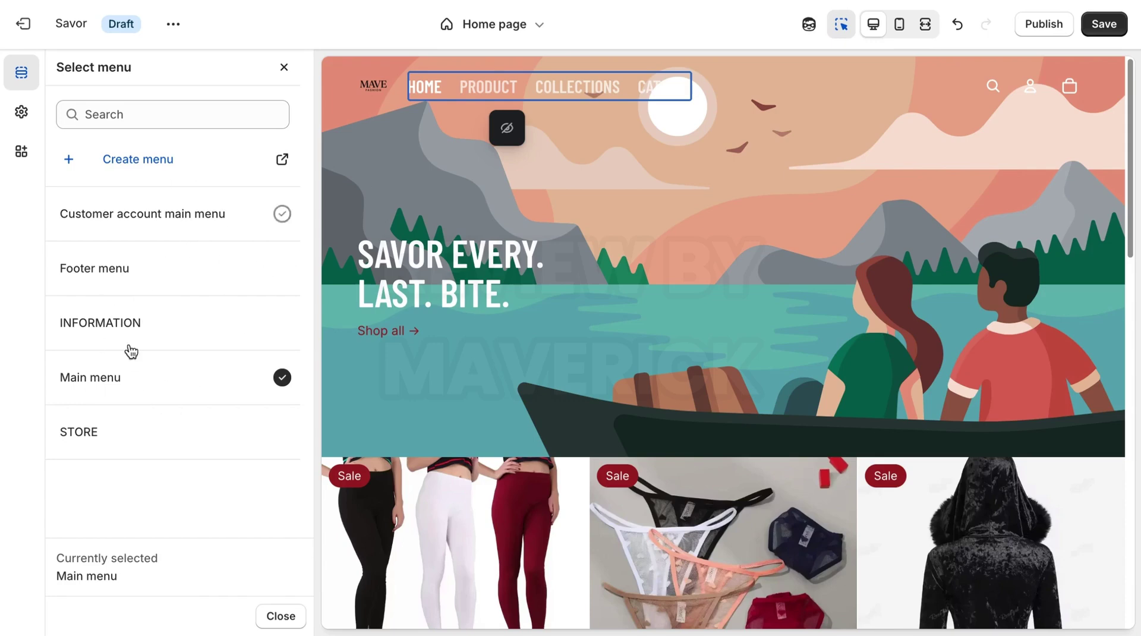
pyautogui.click(284, 67)
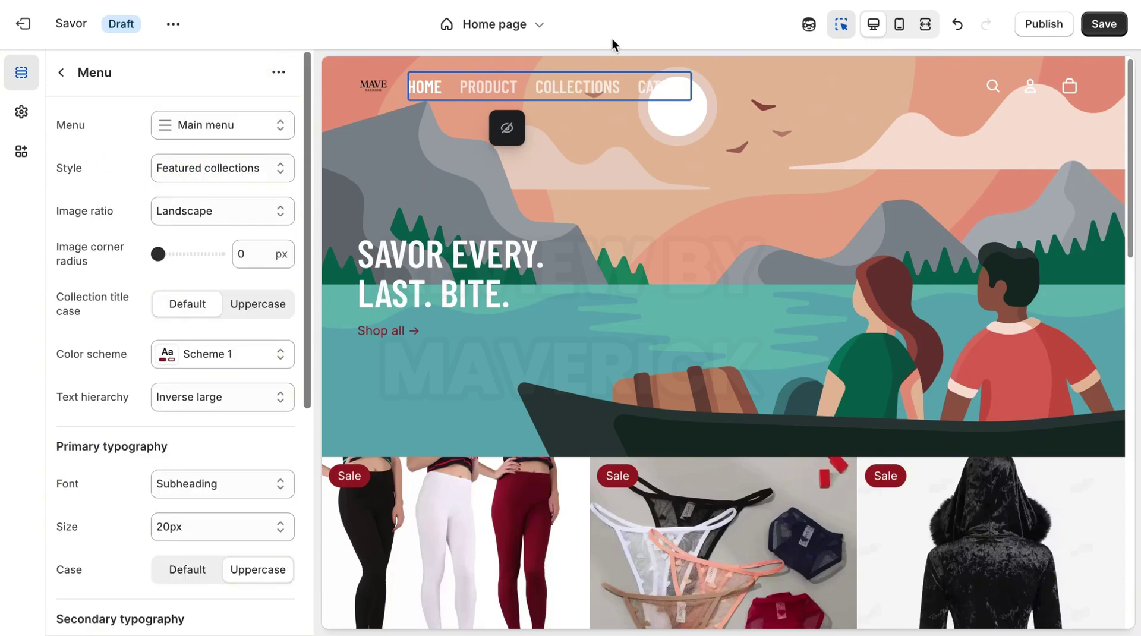
pyautogui.moveTo(625, 89)
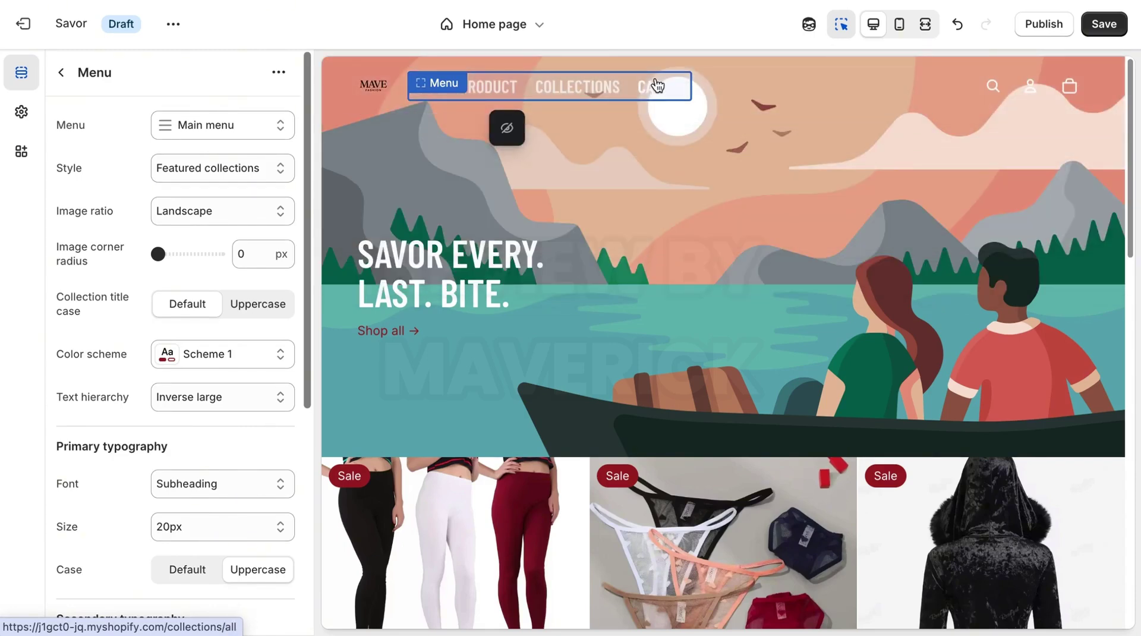
pyautogui.click(60, 73)
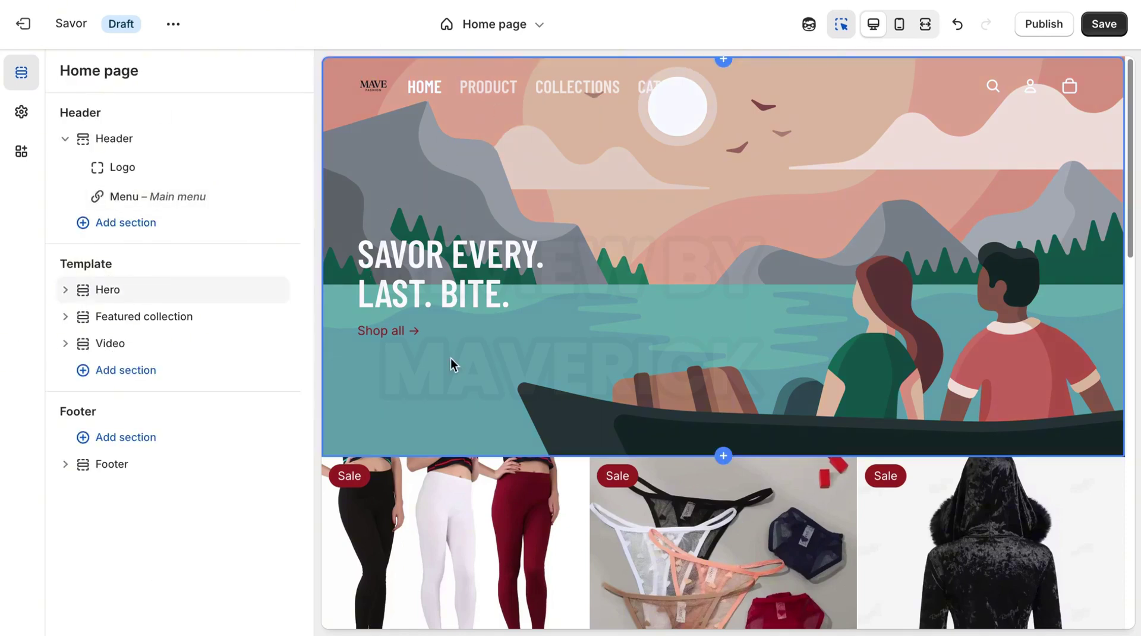
# - Set the JPG of the blonde woman against the teal wall as the Hero section's first media image
pyautogui.click(105, 297)
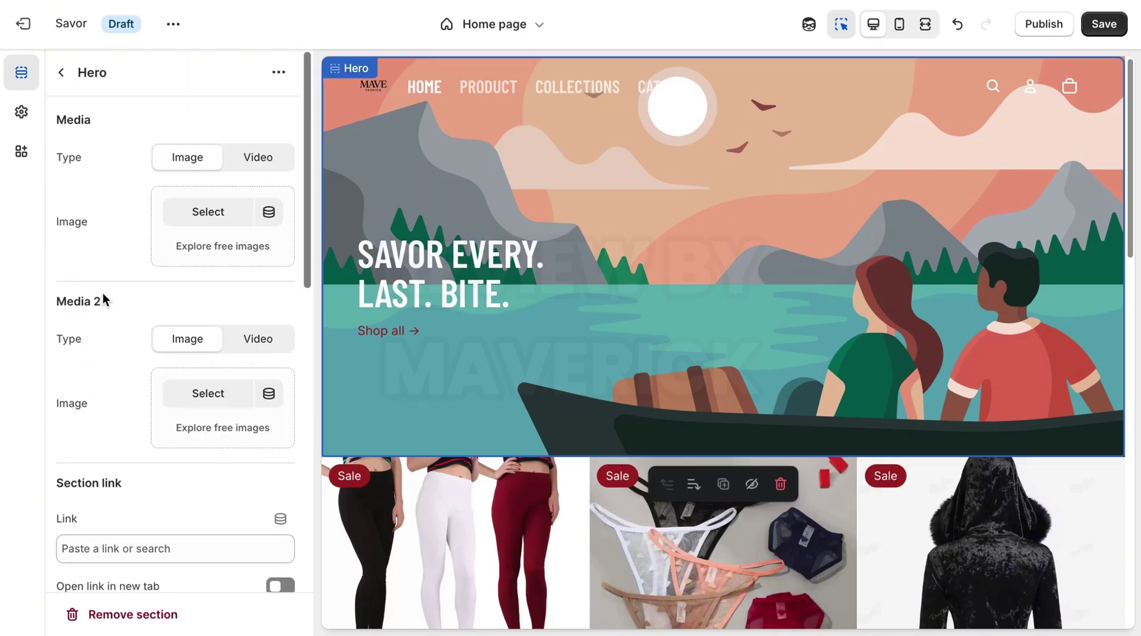
pyautogui.click(219, 215)
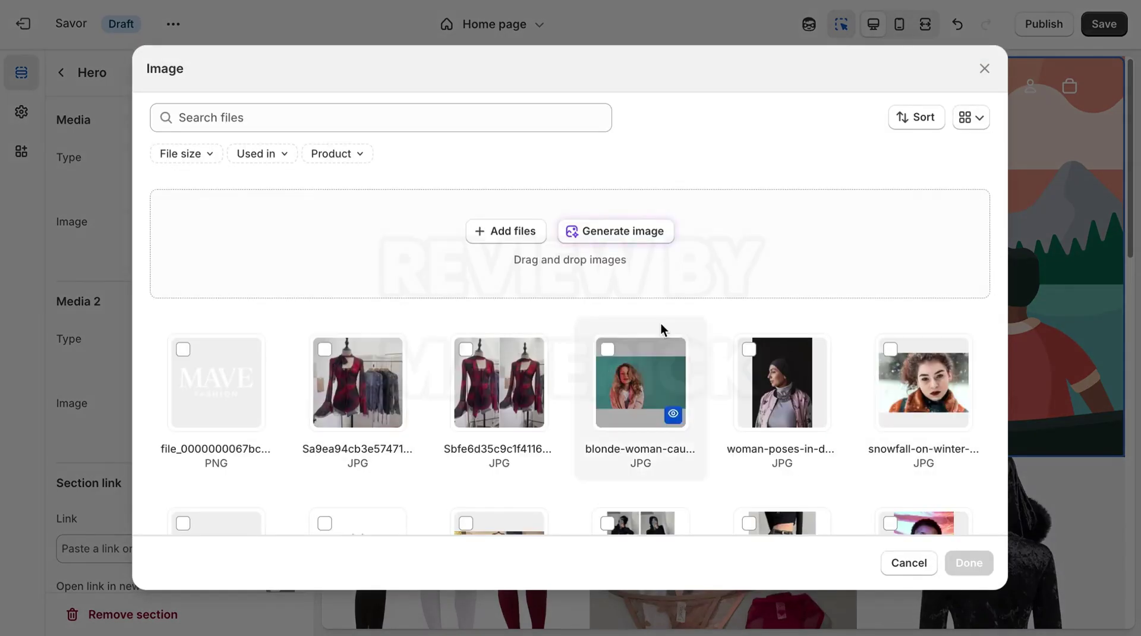
pyautogui.click(609, 351)
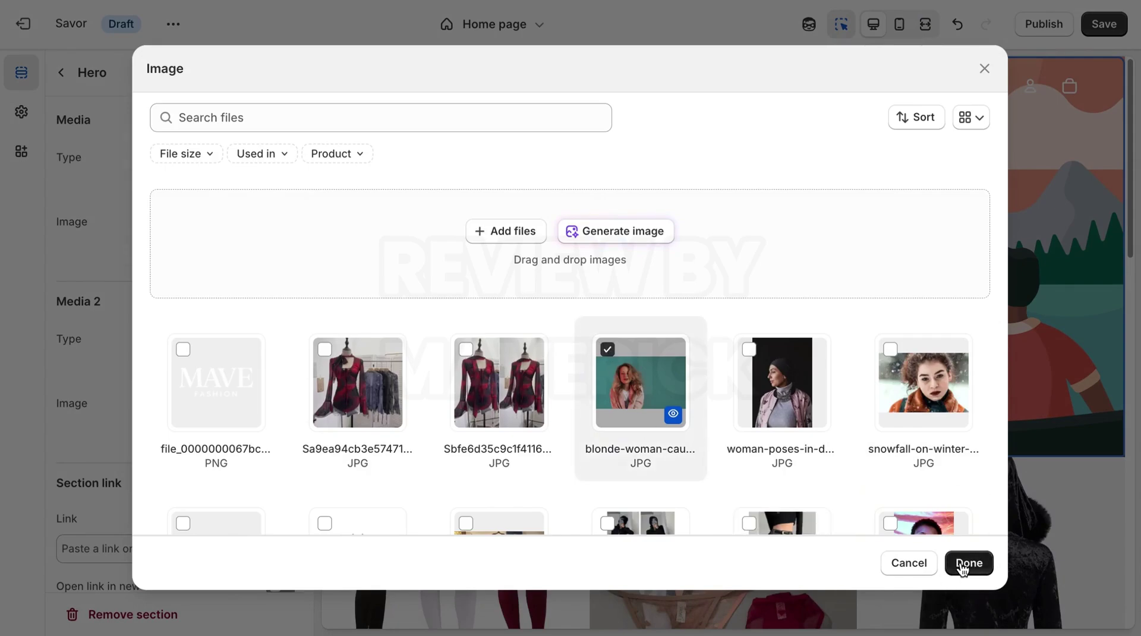
pyautogui.click(964, 564)
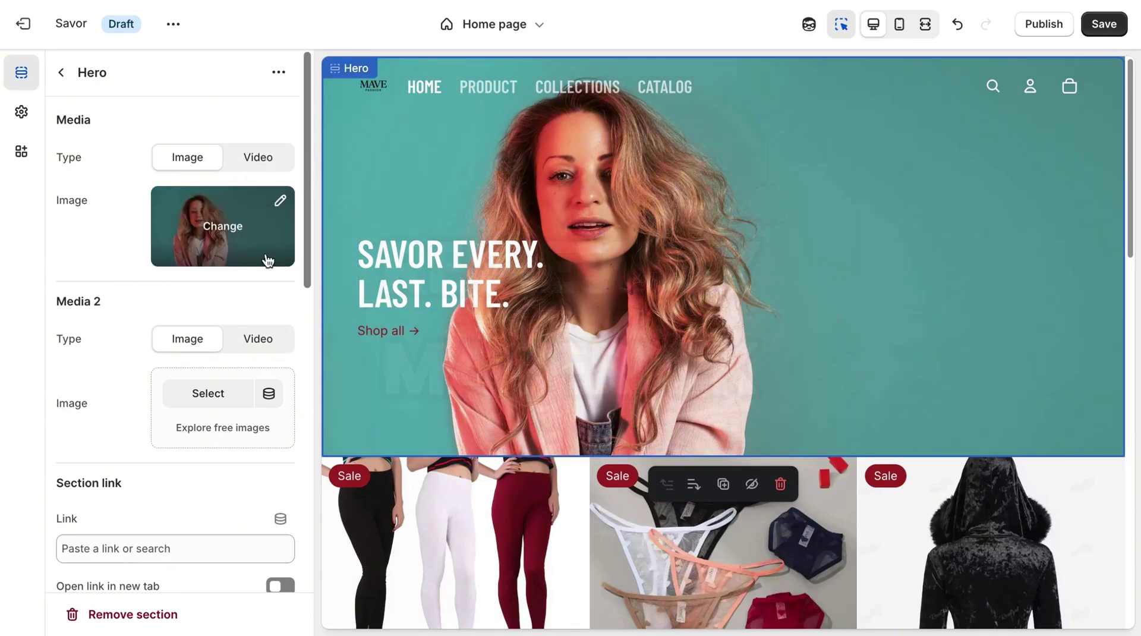
# - Try the snowfall winter portrait JPG as the Hero section's second media image, and undo the addition
pyautogui.click(231, 392)
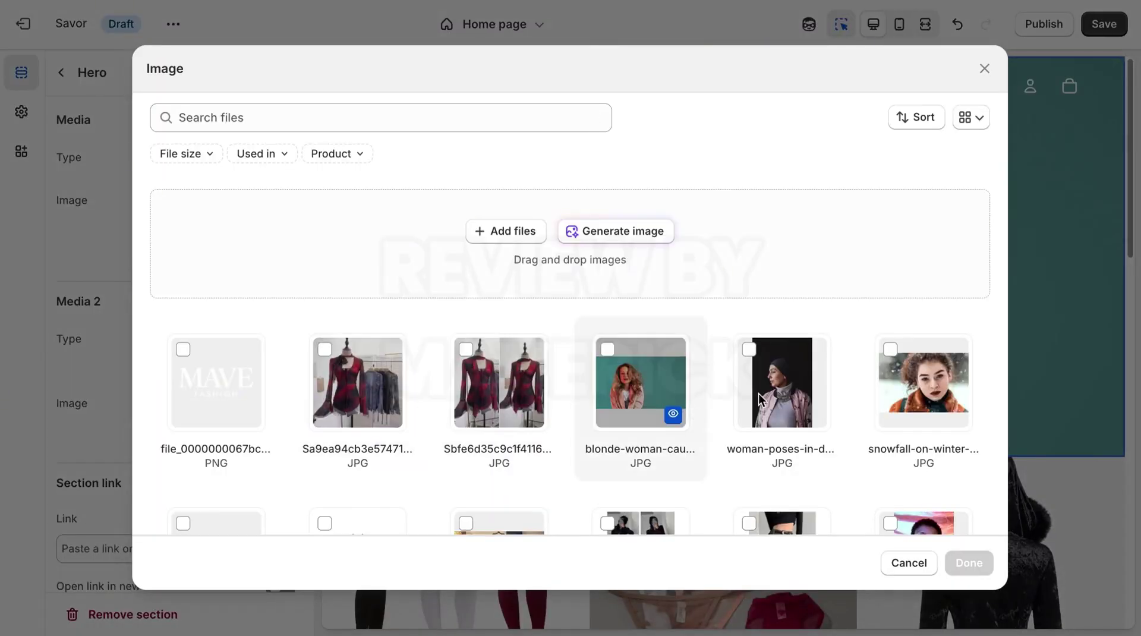
pyautogui.click(890, 348)
pyautogui.click(967, 562)
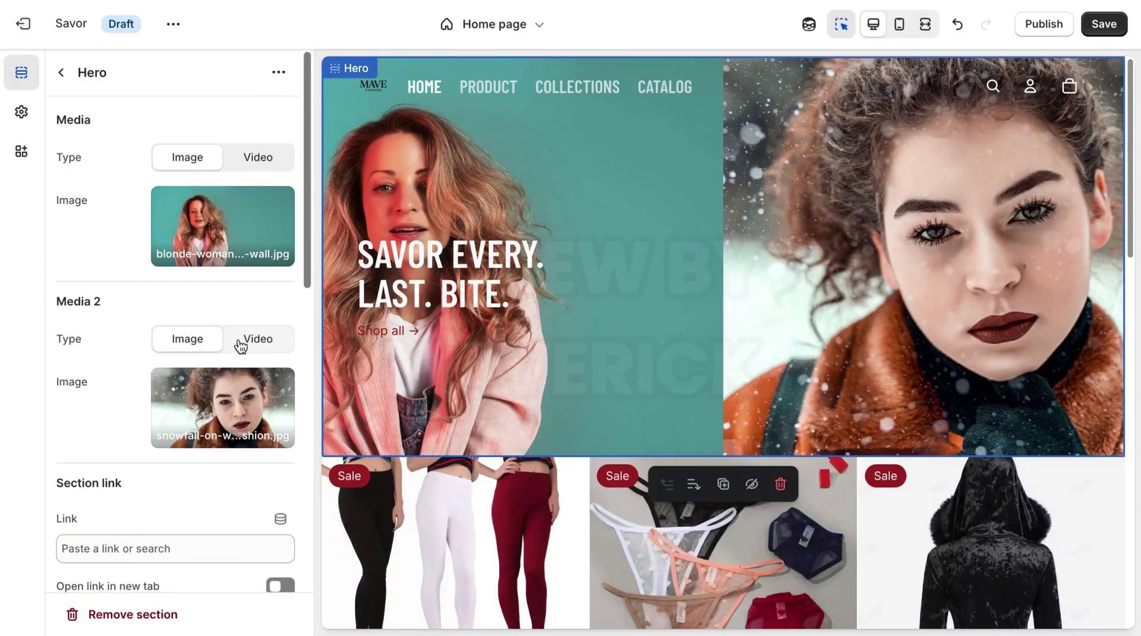
pyautogui.click(953, 25)
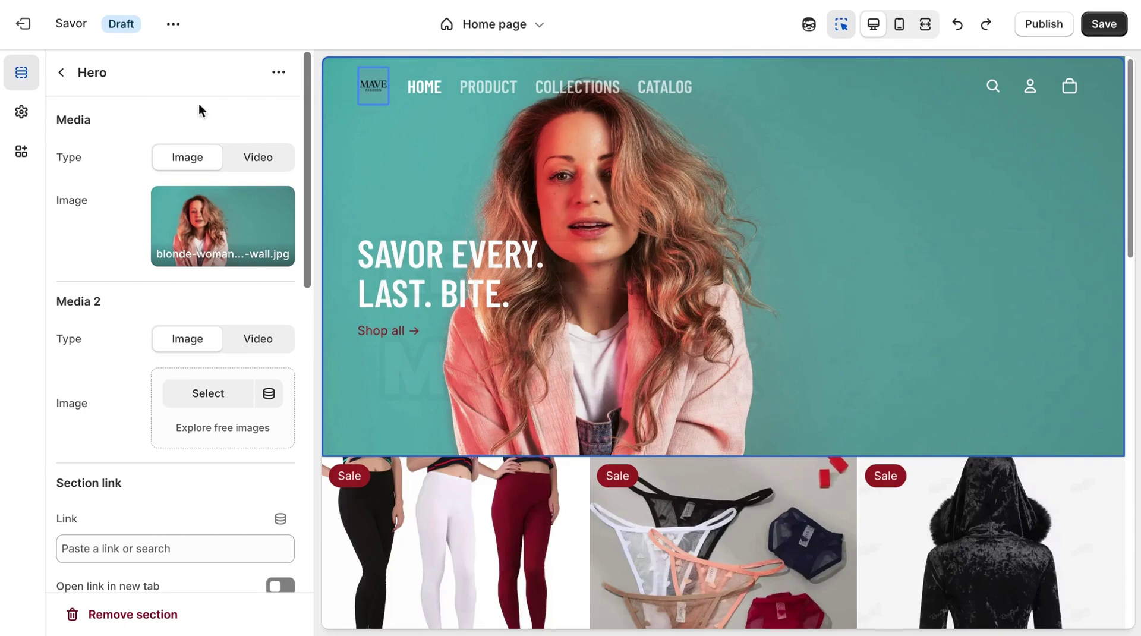
# - Set the header logo's desktop and mobile heights to 100 px and return to the home page sections
pyautogui.click(384, 93)
pyautogui.click(175, 307)
pyautogui.moveTo(175, 307); pyautogui.dragTo(288, 310)
pyautogui.moveTo(166, 352); pyautogui.dragTo(304, 346)
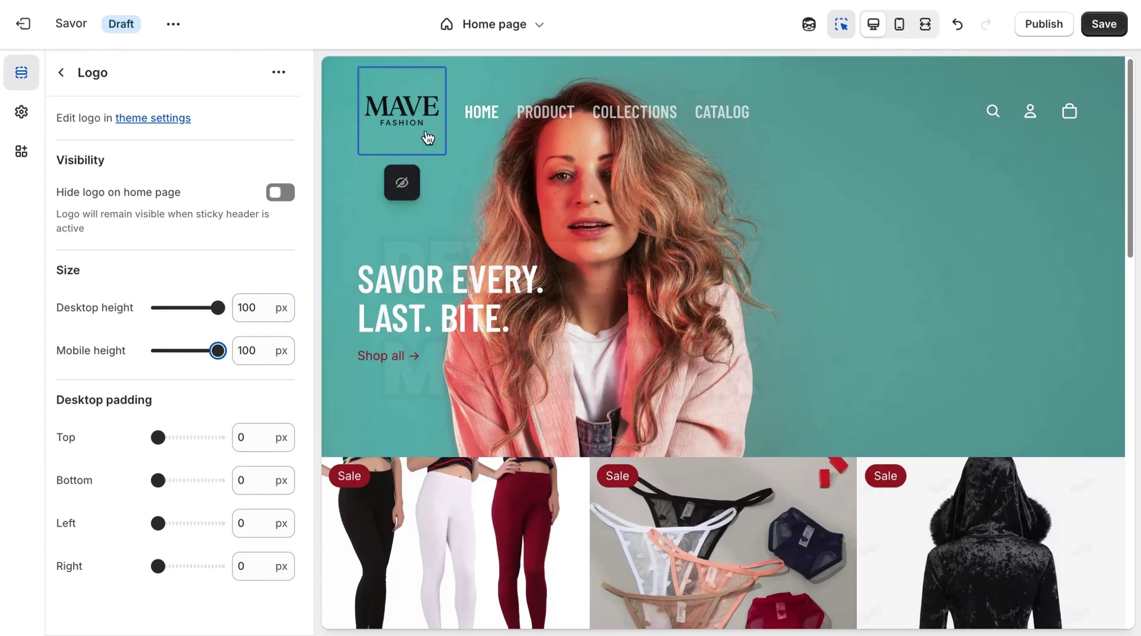
pyautogui.click(61, 72)
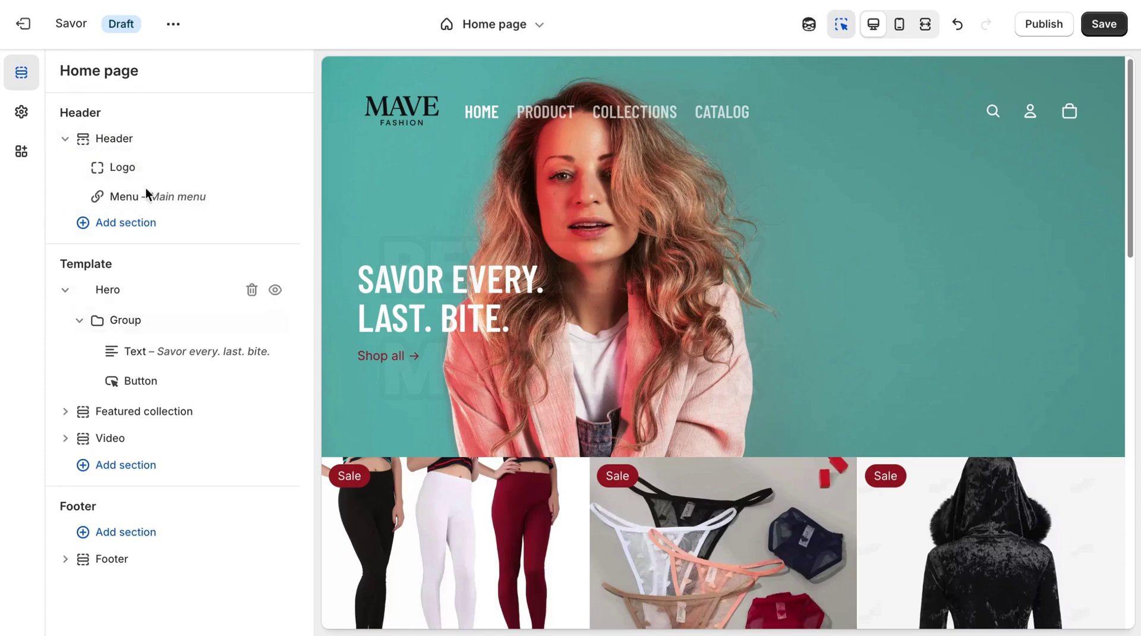
# - In the theme settings for logo and favicon, replace the default logo with the white MAVE Fashion PNG from the library
pyautogui.click(21, 114)
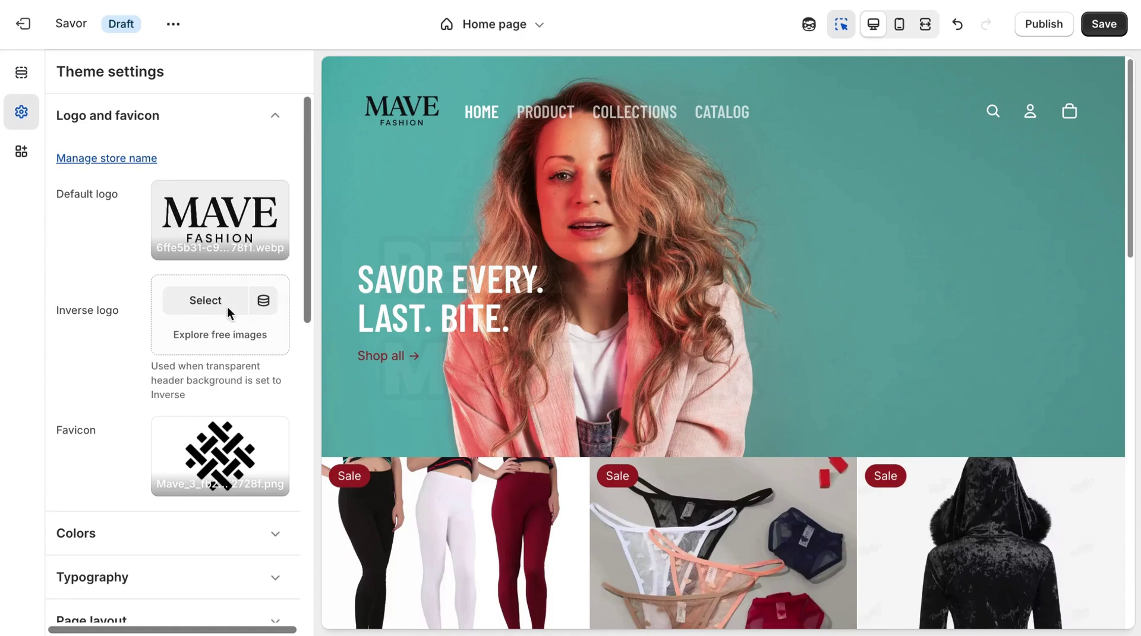
pyautogui.click(231, 246)
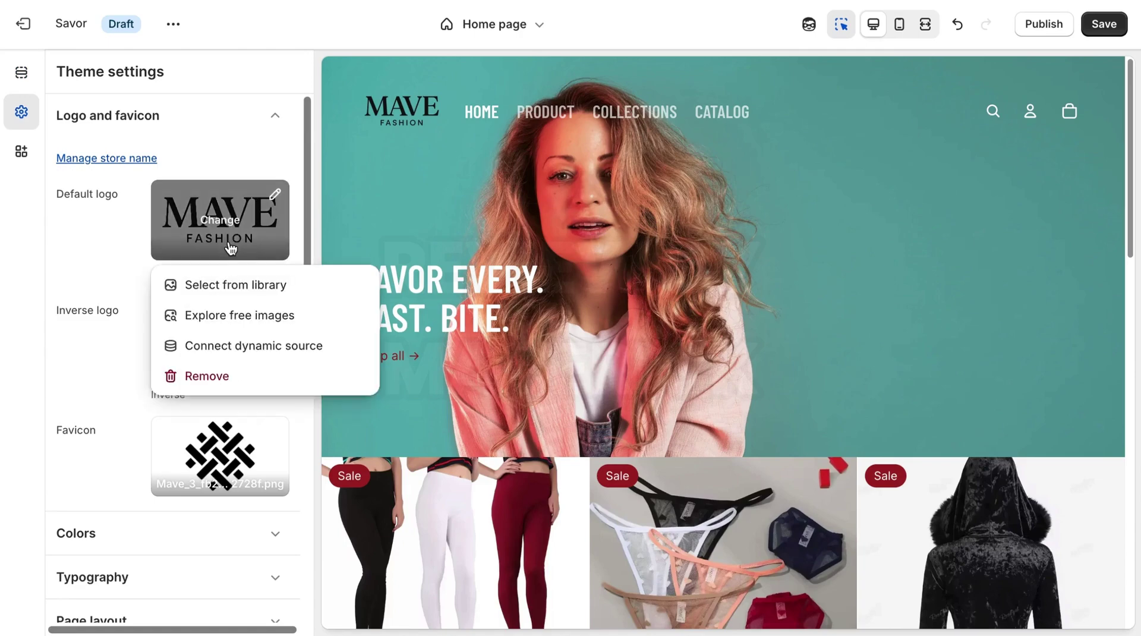
pyautogui.click(239, 297)
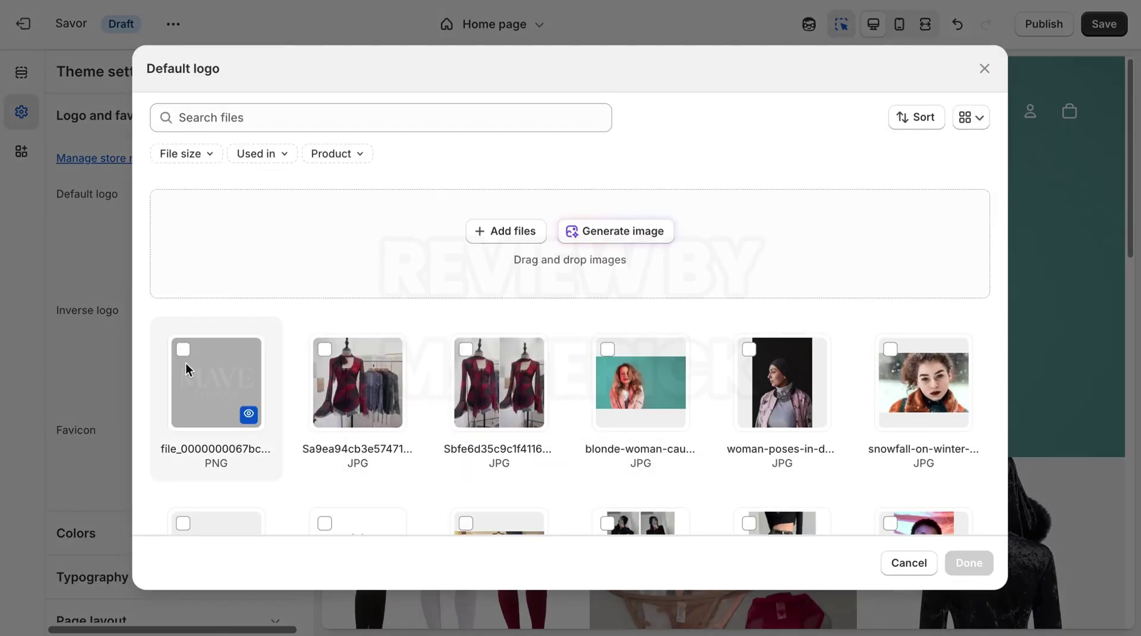
pyautogui.click(183, 349)
pyautogui.click(967, 564)
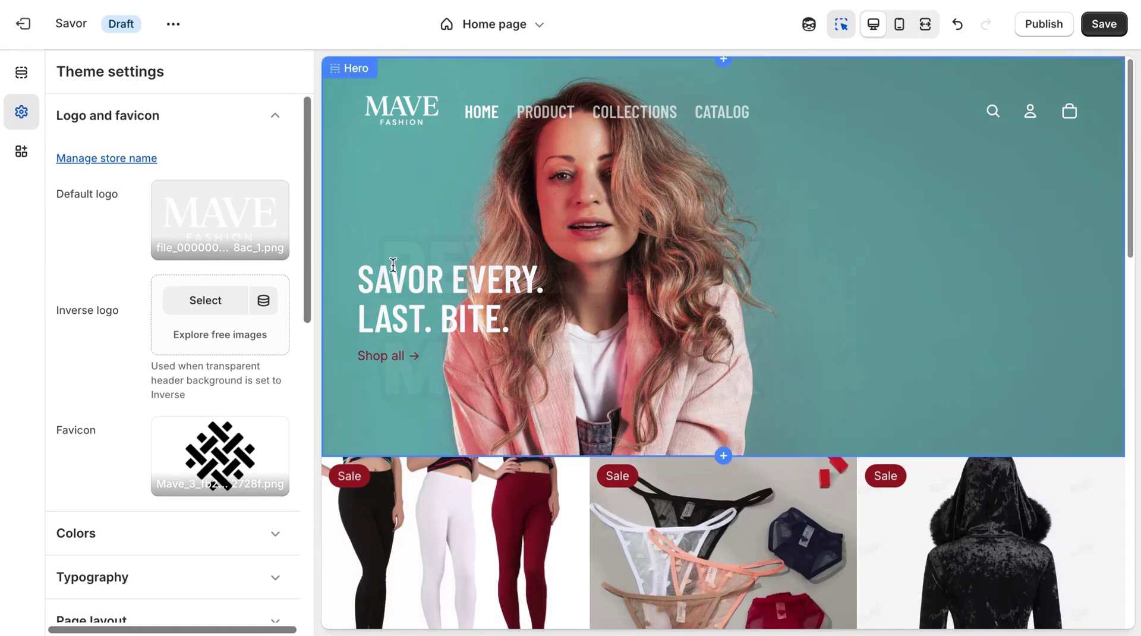
# - Return to the home page sections, open the Hero section's text block, and save the theme changes
pyautogui.click(23, 76)
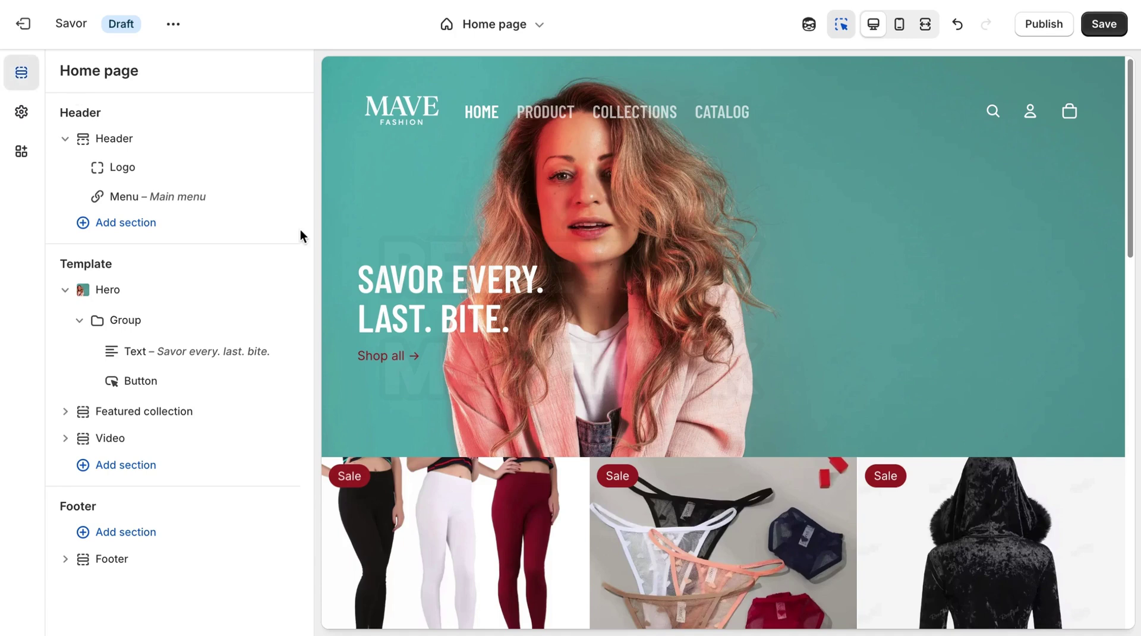
pyautogui.click(186, 357)
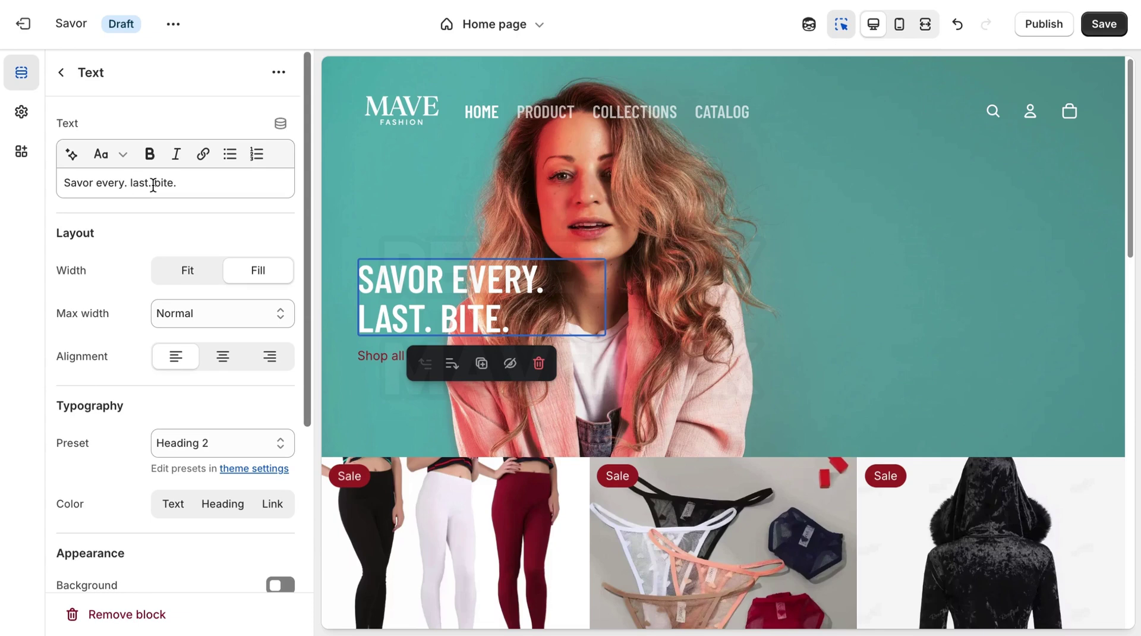
pyautogui.click(1087, 30)
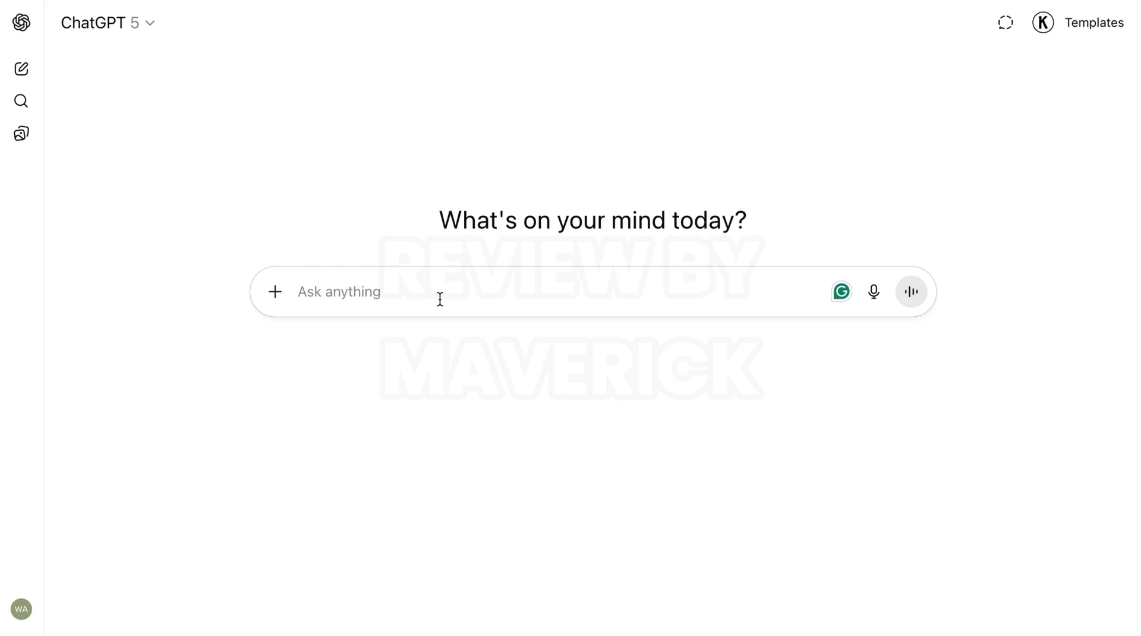
# - Switch to ChatGPT, paste the prepared Shopify copywriting prompt for MAVE women's activewear, and go to the prompt's end
pyautogui.rightClick(439, 298)
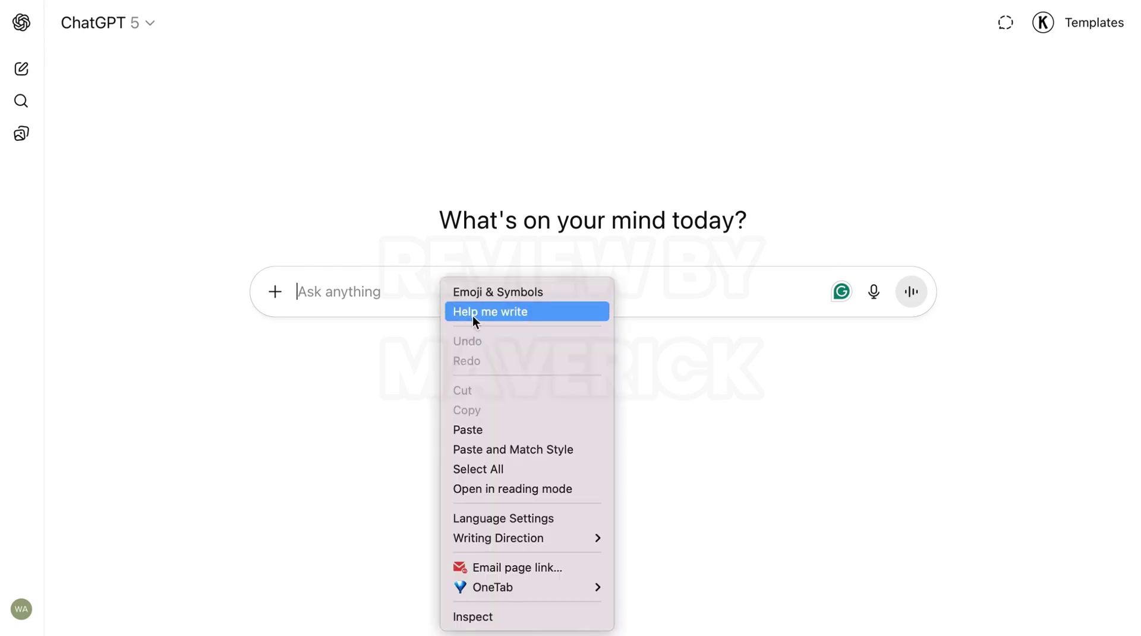
pyautogui.click(483, 434)
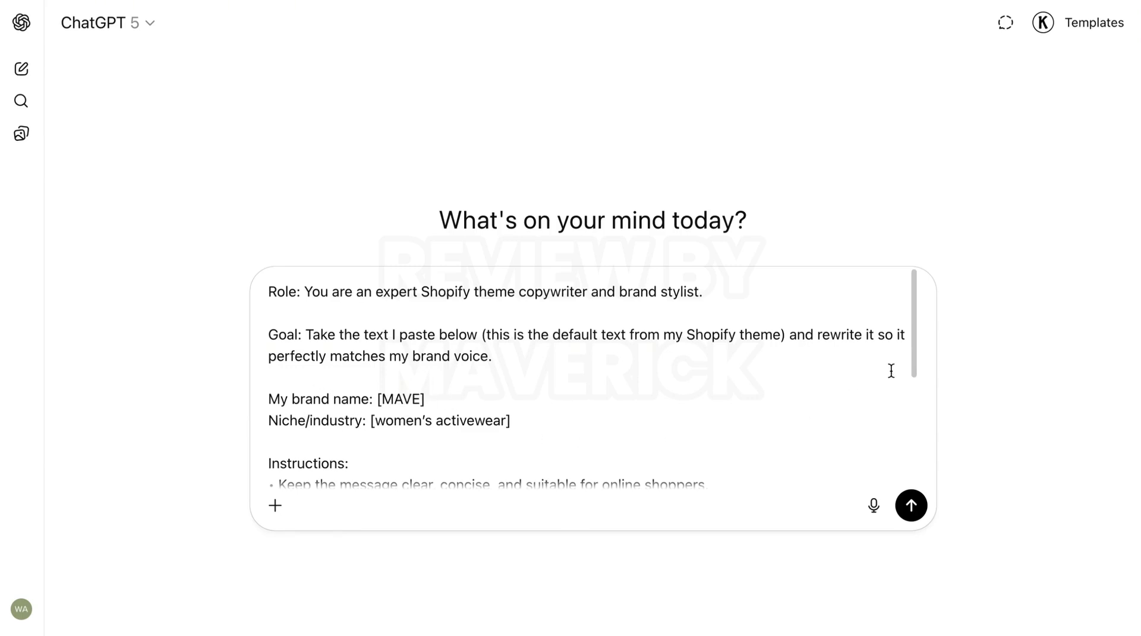
pyautogui.moveTo(916, 342); pyautogui.dragTo(916, 452)
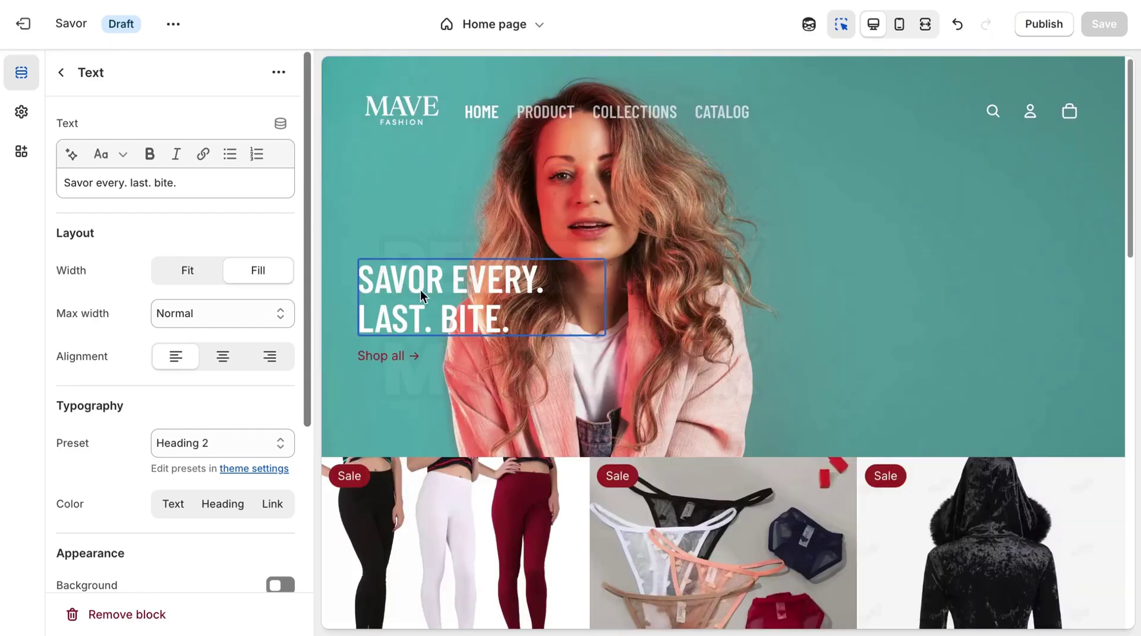
# - Copy the hero heading "Savor every. last. bite." from the theme editor over the office decor line in the ChatGPT prompt and send it
pyautogui.tripleClick(137, 186)
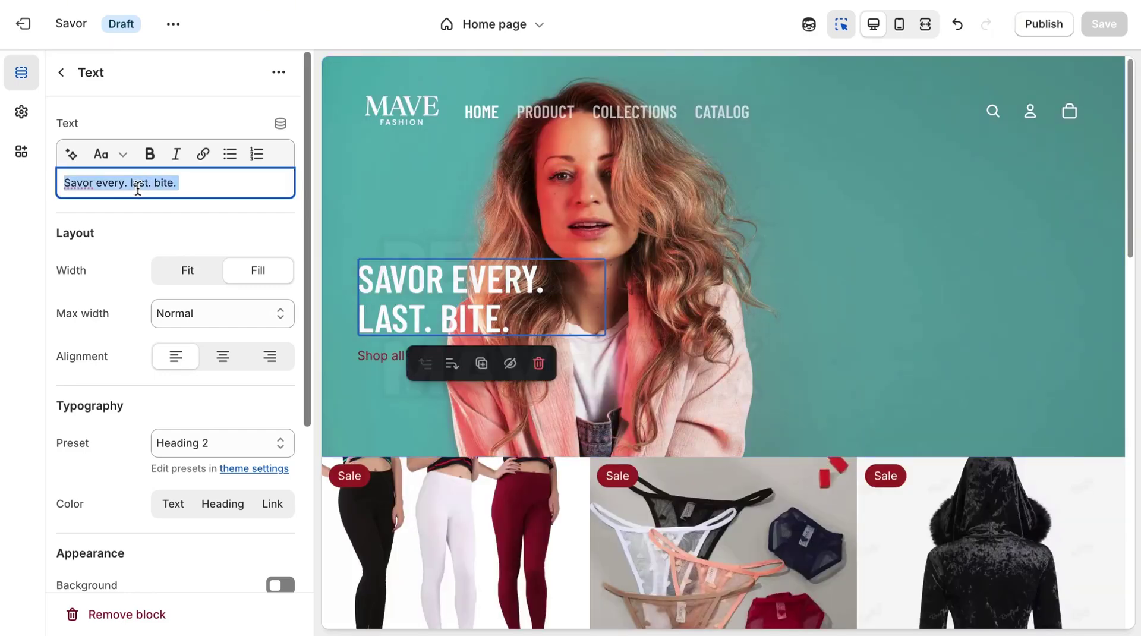
pyautogui.rightClick(137, 186)
pyautogui.click(189, 255)
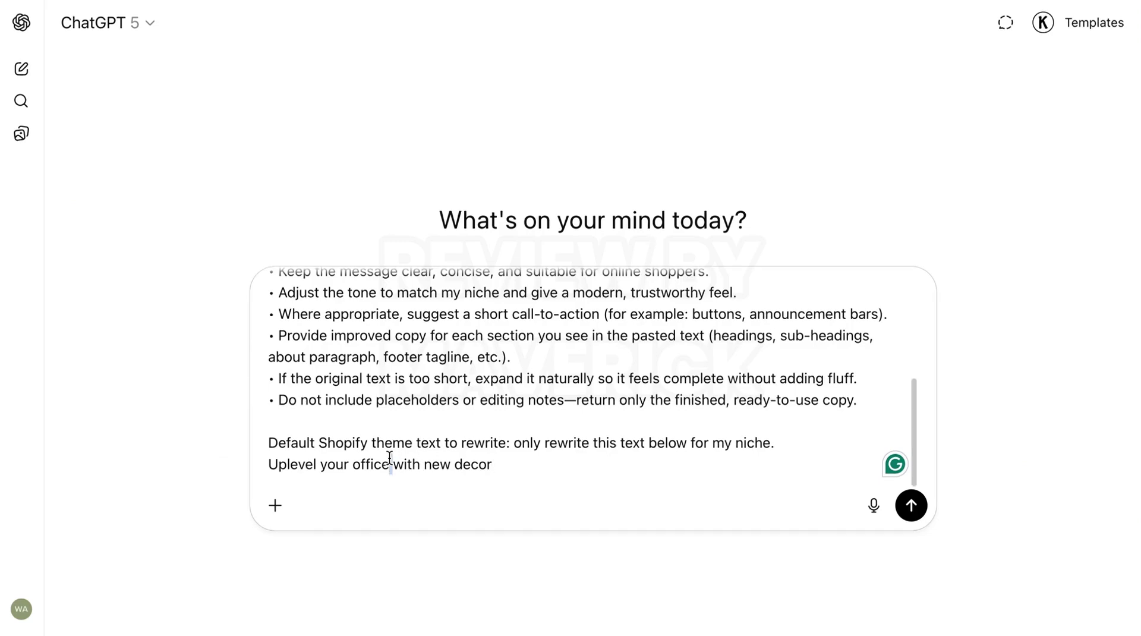
pyautogui.tripleClick(390, 457)
pyautogui.rightClick(390, 457)
pyautogui.click(348, 419)
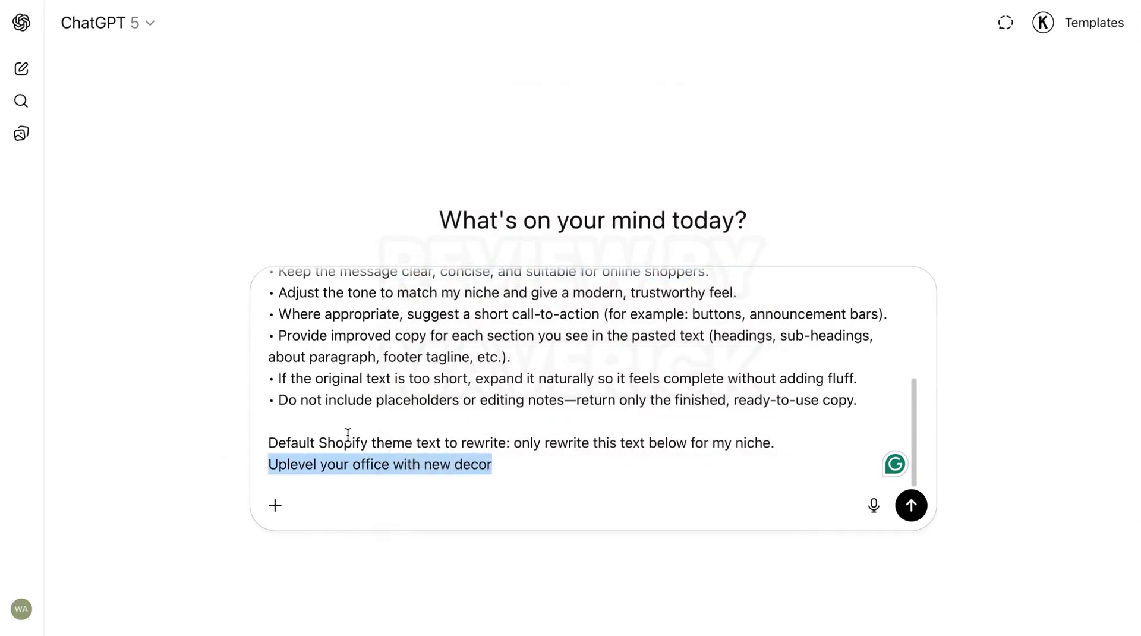
pyautogui.hotkey('ctrl', 'v')
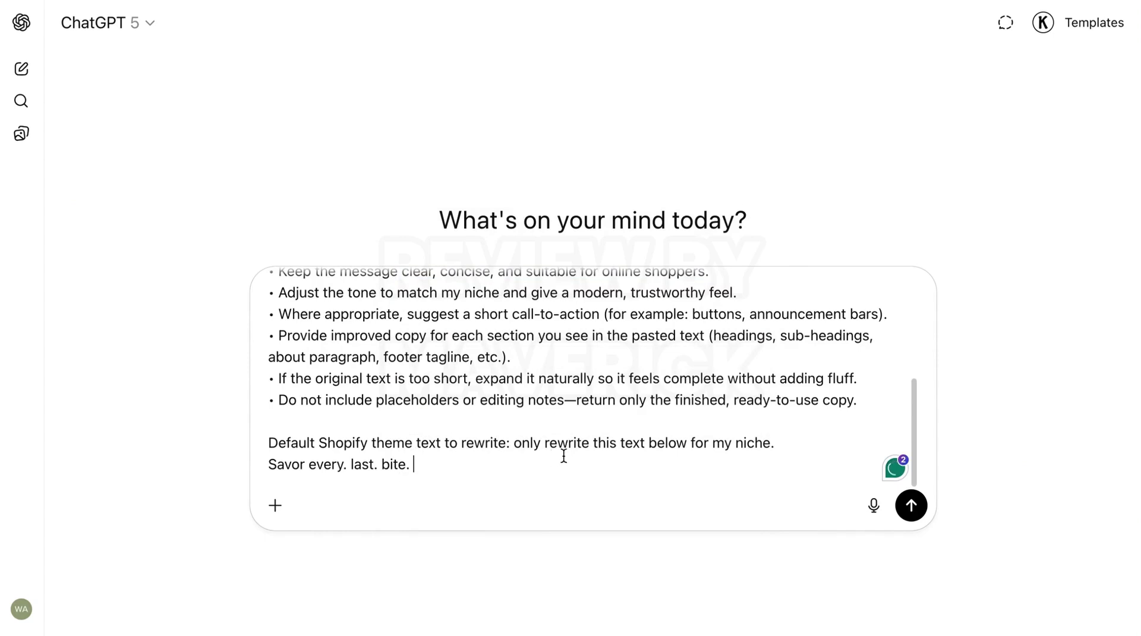
pyautogui.click(911, 505)
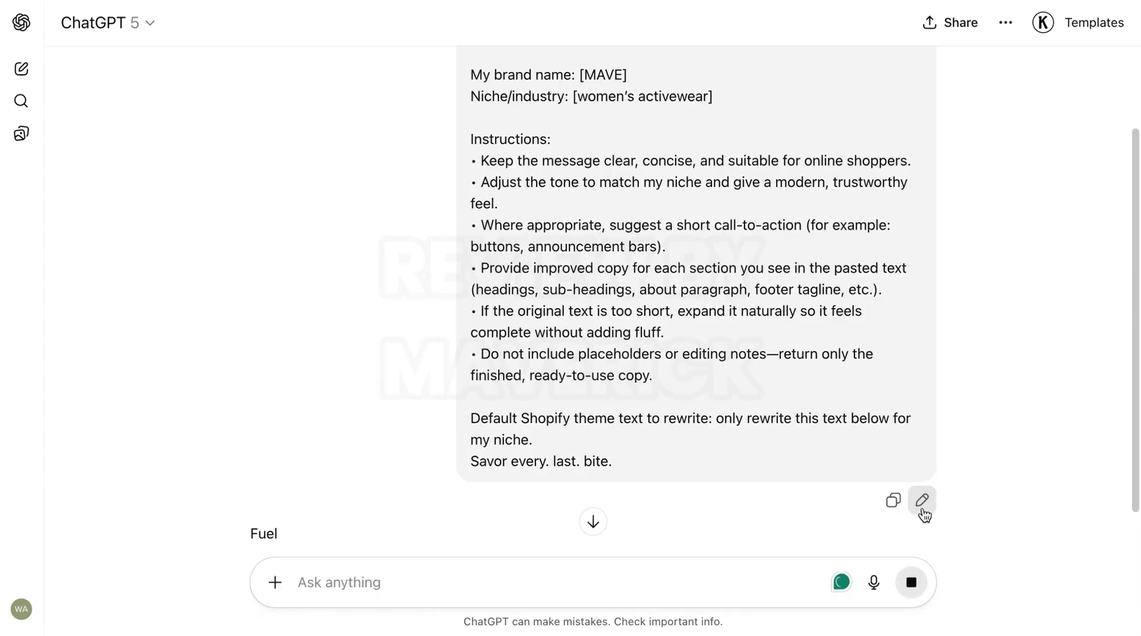
# - Copy the rewritten heading "Fuel every move." from ChatGPT and paste it over the Hero text in the Shopify theme editor
pyautogui.scroll(-3, 1137, 361)
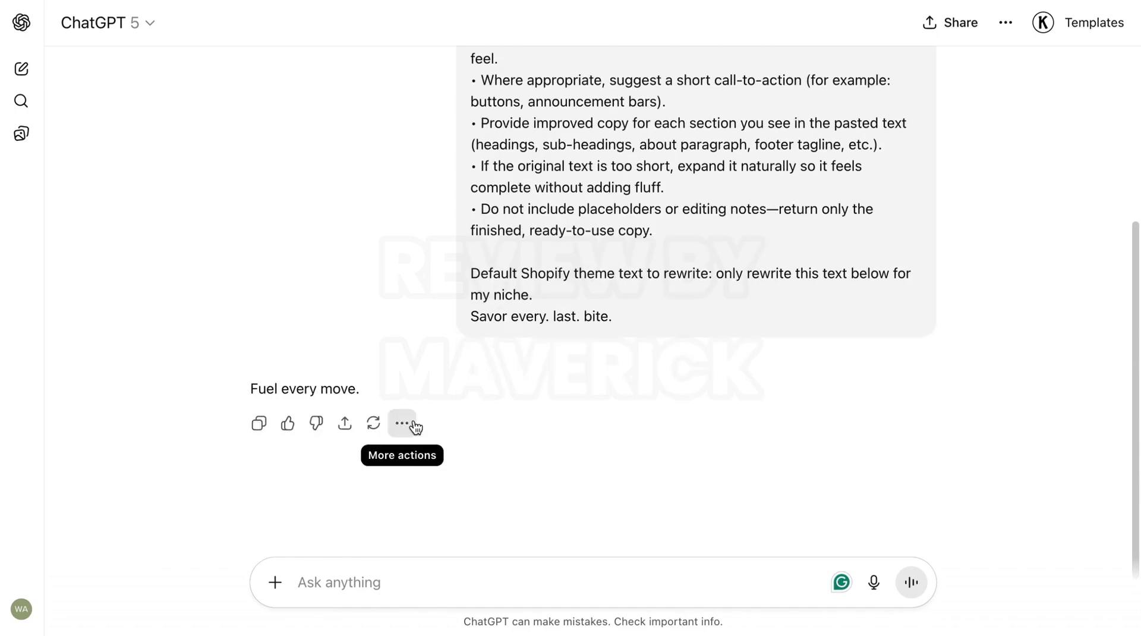
pyautogui.tripleClick(345, 391)
pyautogui.rightClick(344, 391)
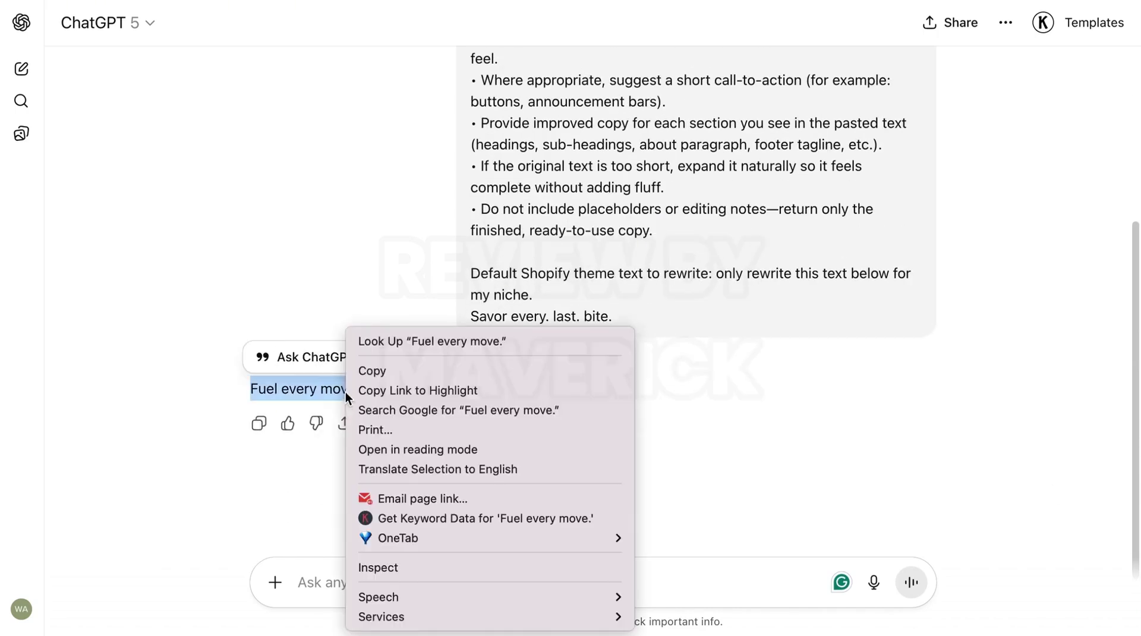
pyautogui.click(381, 366)
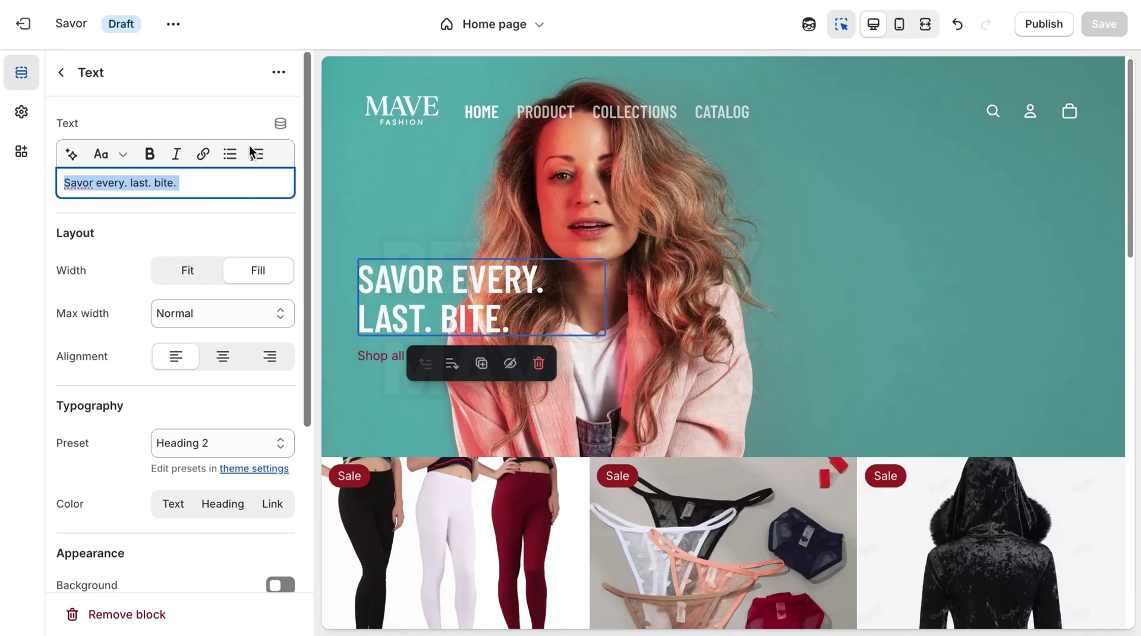
pyautogui.rightClick(168, 187)
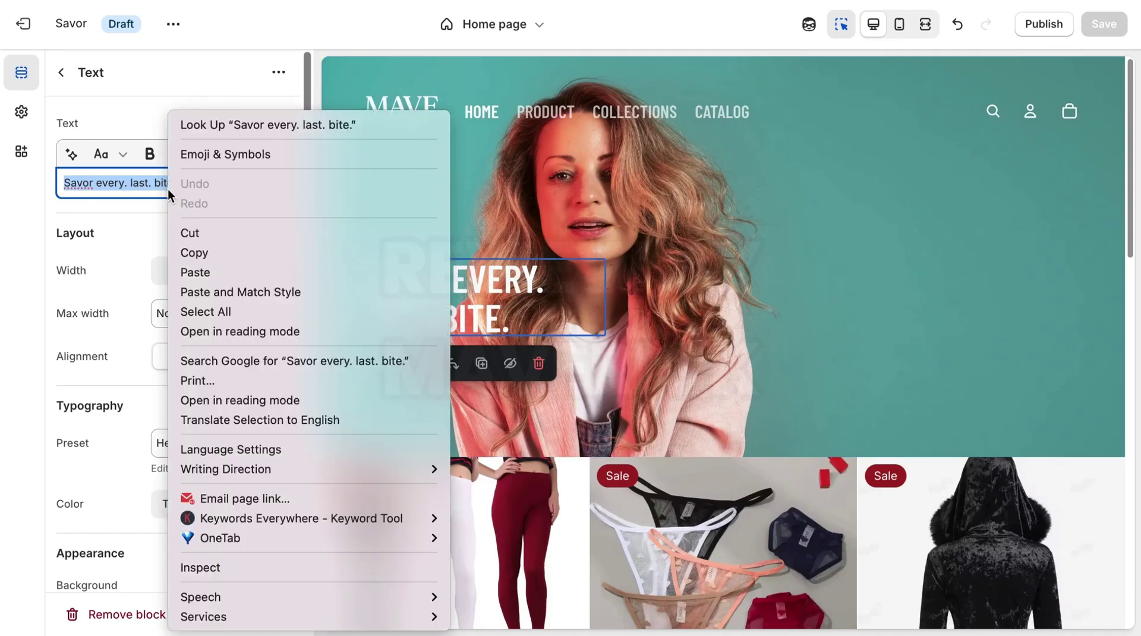
pyautogui.click(215, 269)
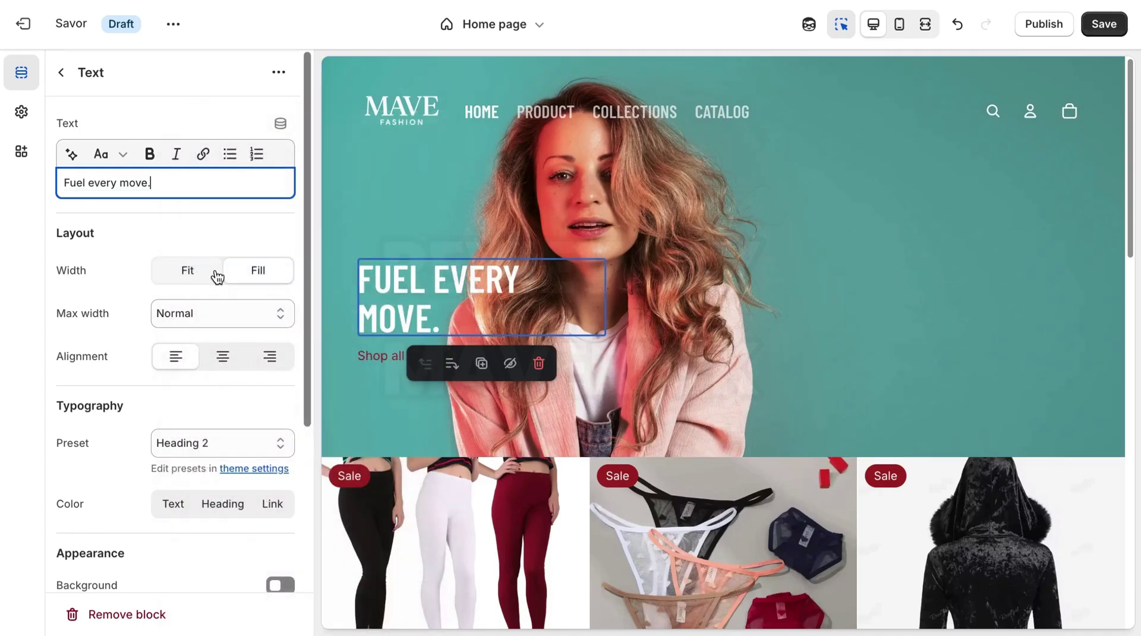
# - Open the Hero section's "Shop all" button and look through the destinations available for its link
pyautogui.click(390, 354)
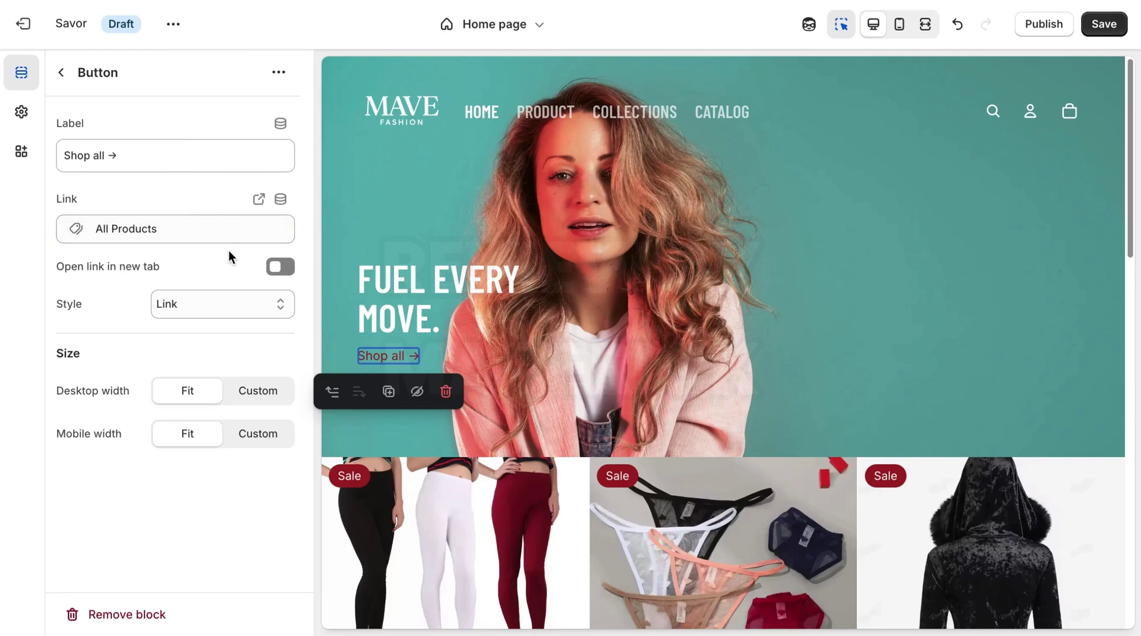
pyautogui.click(196, 229)
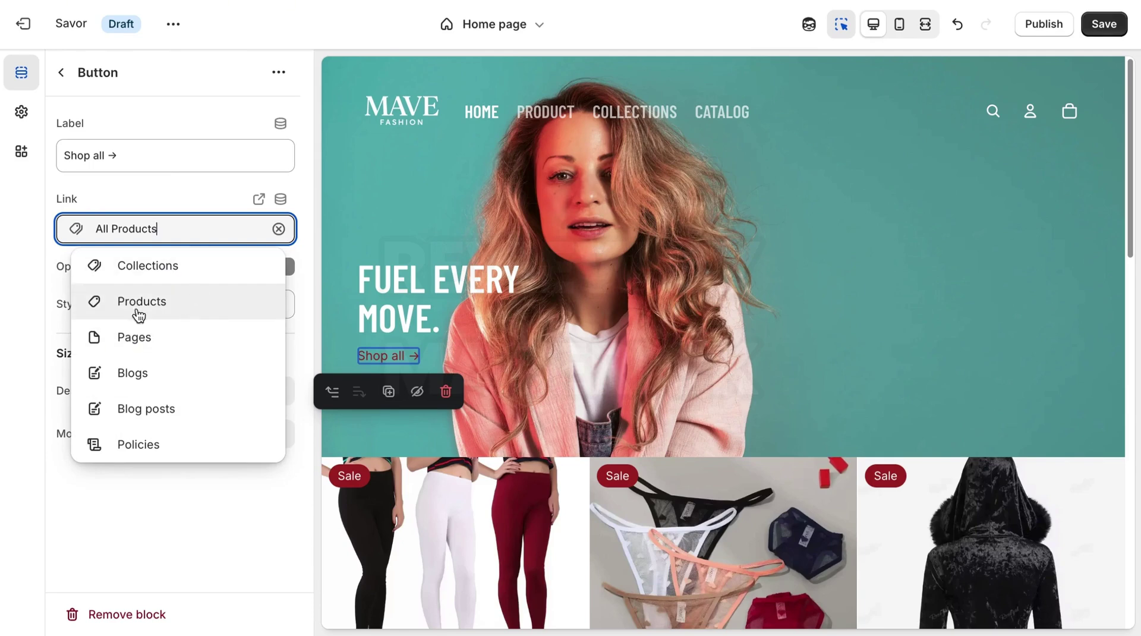
pyautogui.click(176, 265)
pyautogui.click(124, 196)
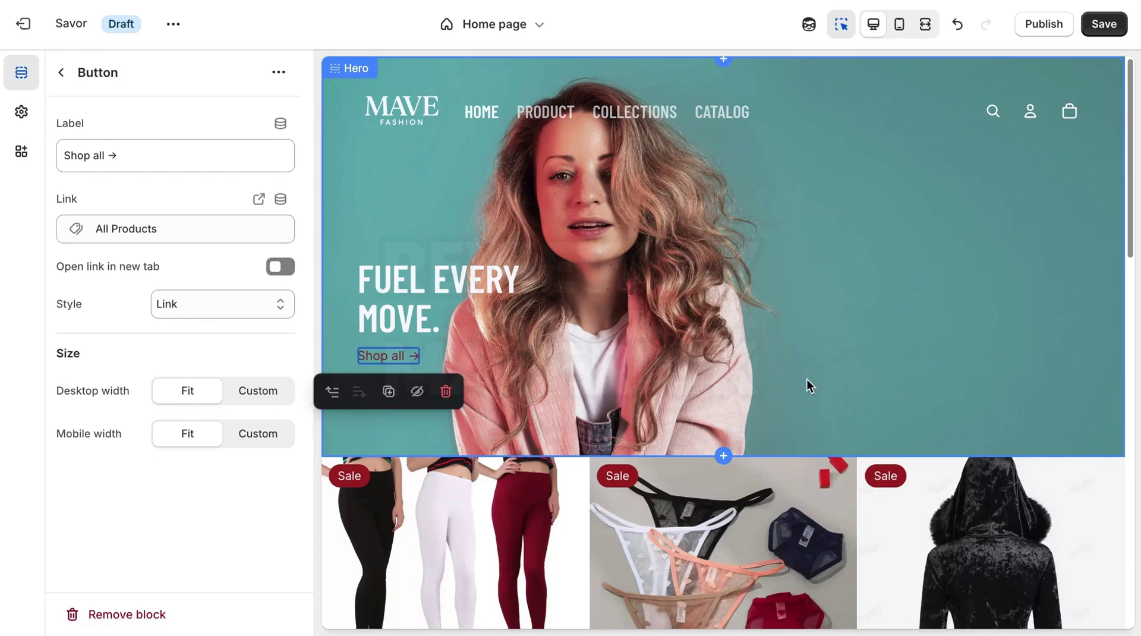
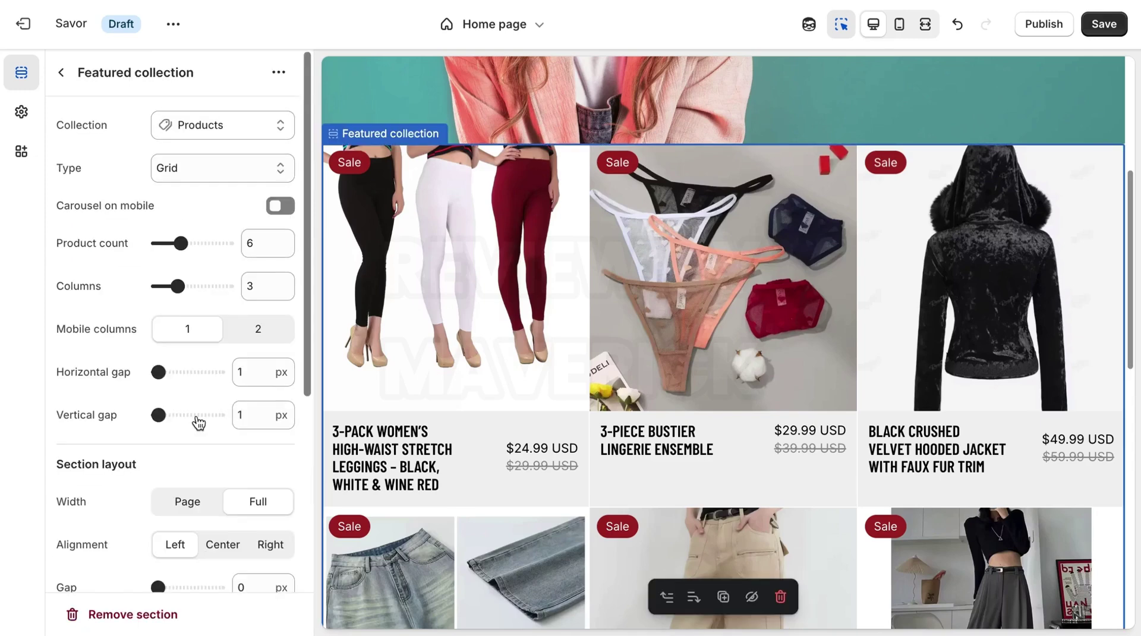
# - Look through the collections available for the Featured collection section, search them for "pro", and close the picker without choosing one
pyautogui.click(249, 130)
pyautogui.click(241, 166)
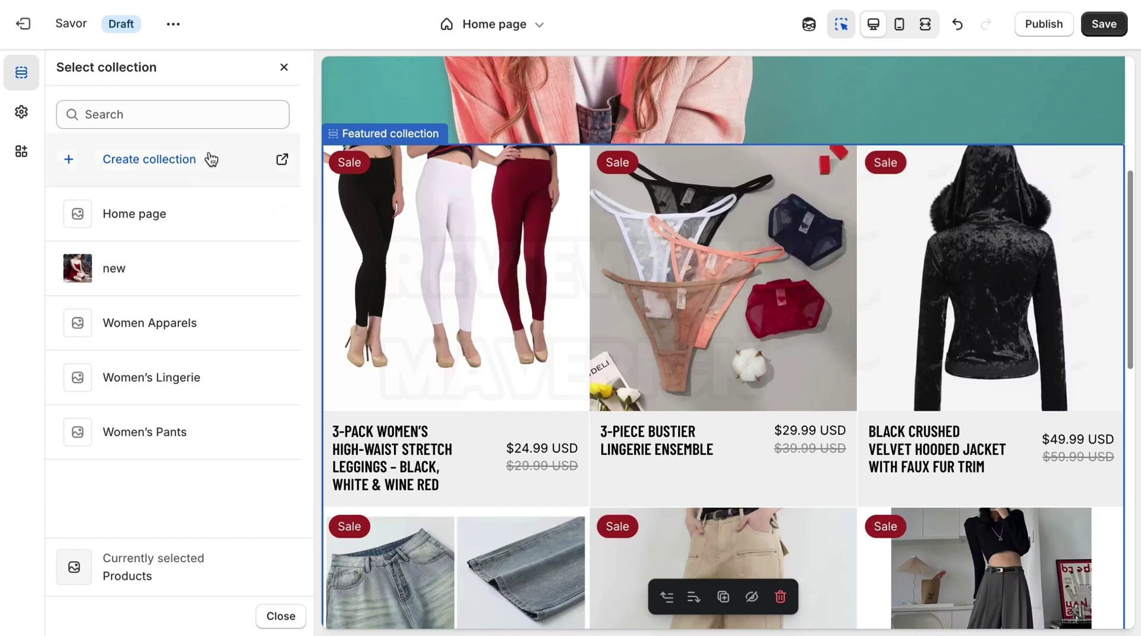
pyautogui.click(211, 123)
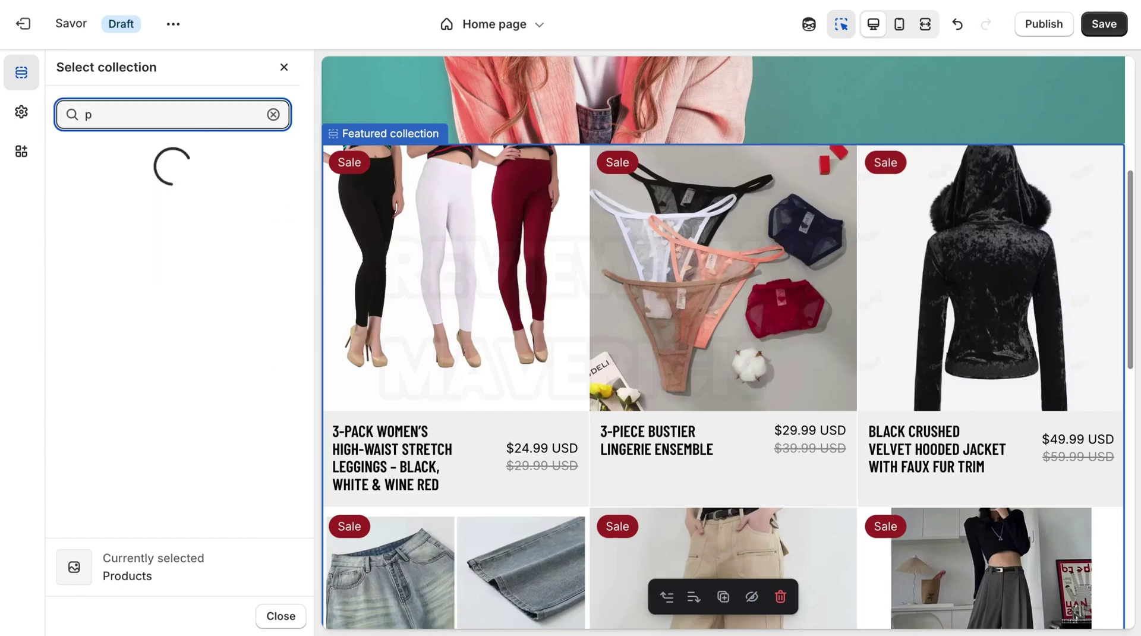
pyautogui.write('pr')
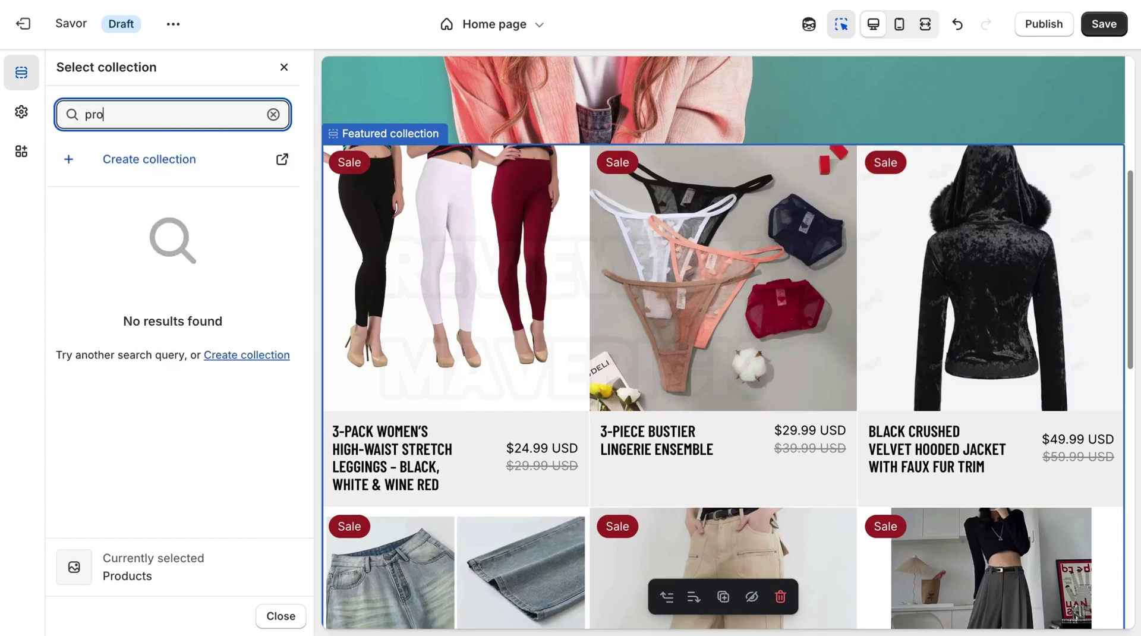
pyautogui.write('o')
pyautogui.press('BackSpace')
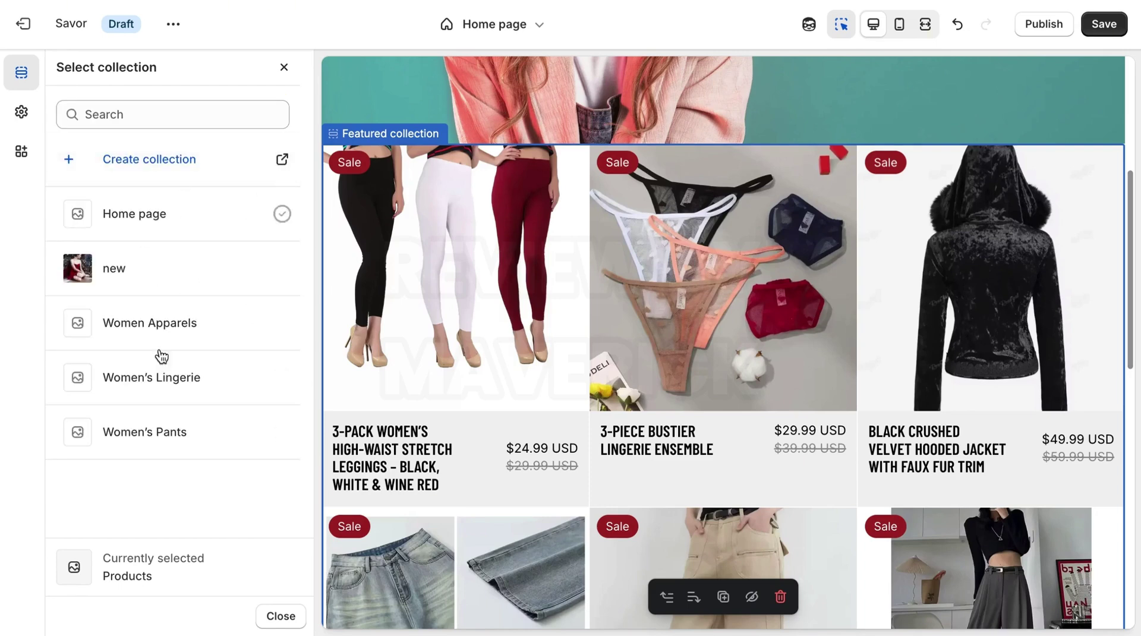
pyautogui.click(284, 617)
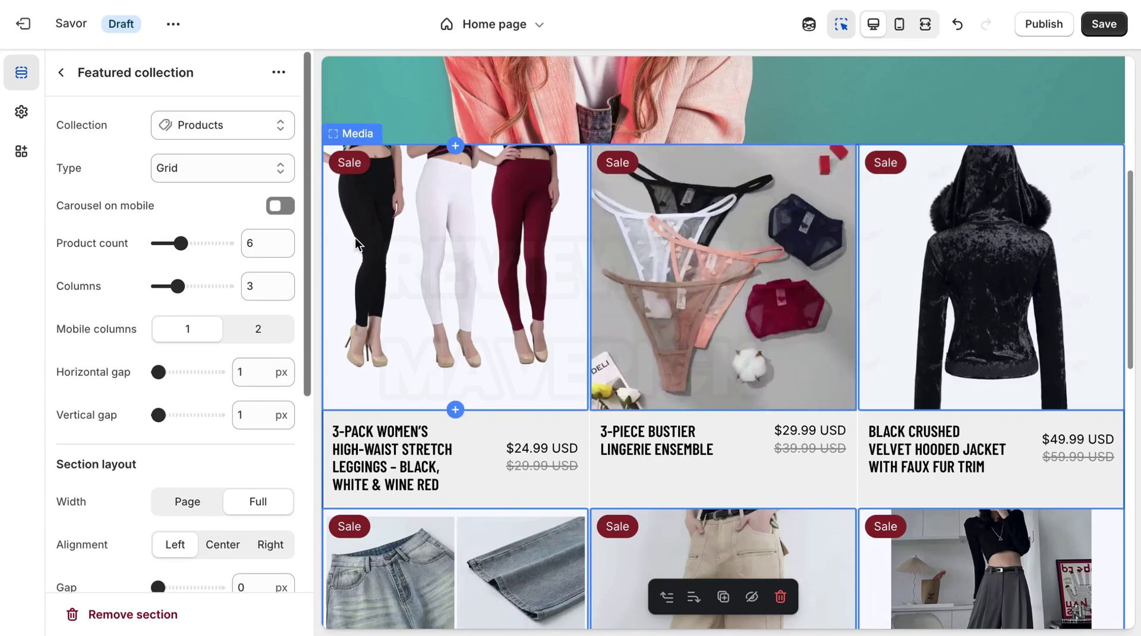
# - Try the Editorial and Carousel types on the Featured collection section and return it to Grid
pyautogui.click(265, 169)
pyautogui.click(245, 203)
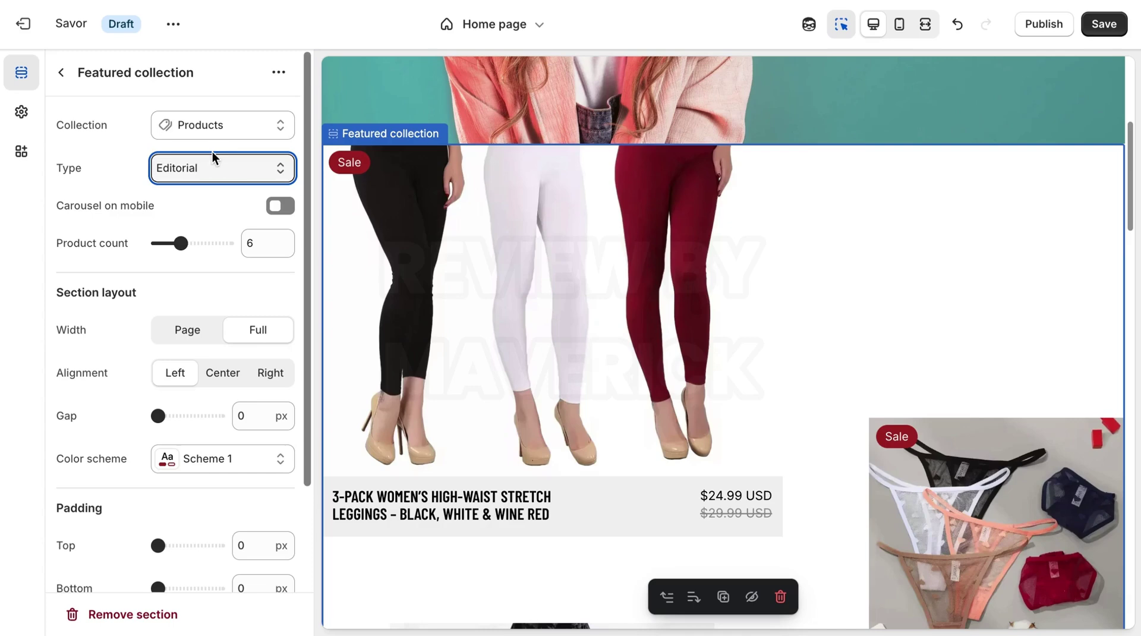
pyautogui.click(215, 160)
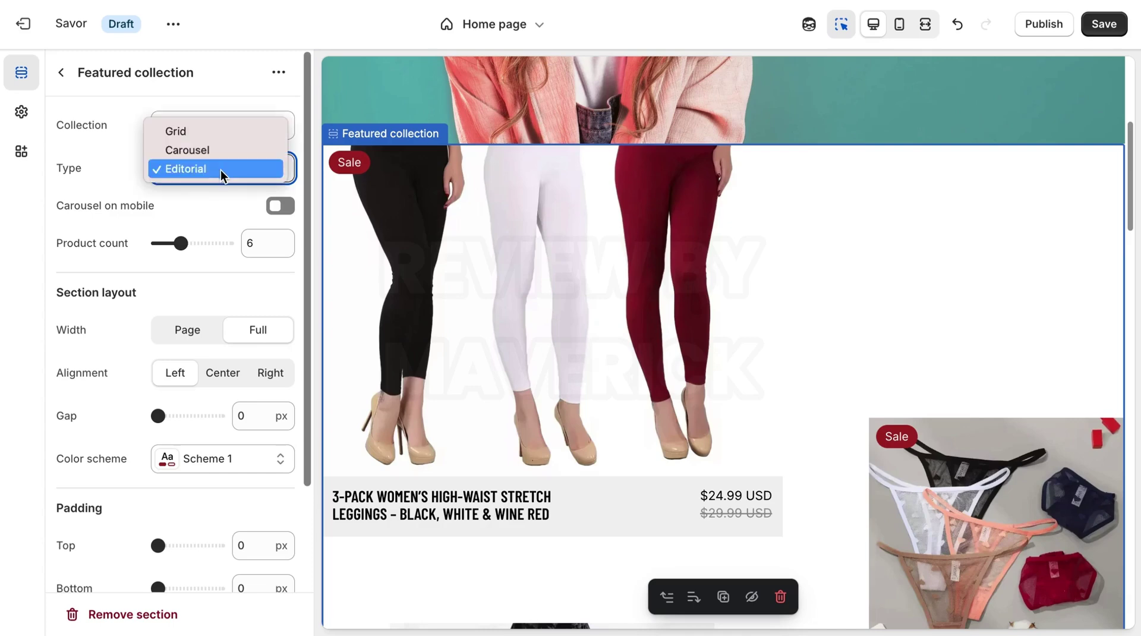
pyautogui.click(222, 153)
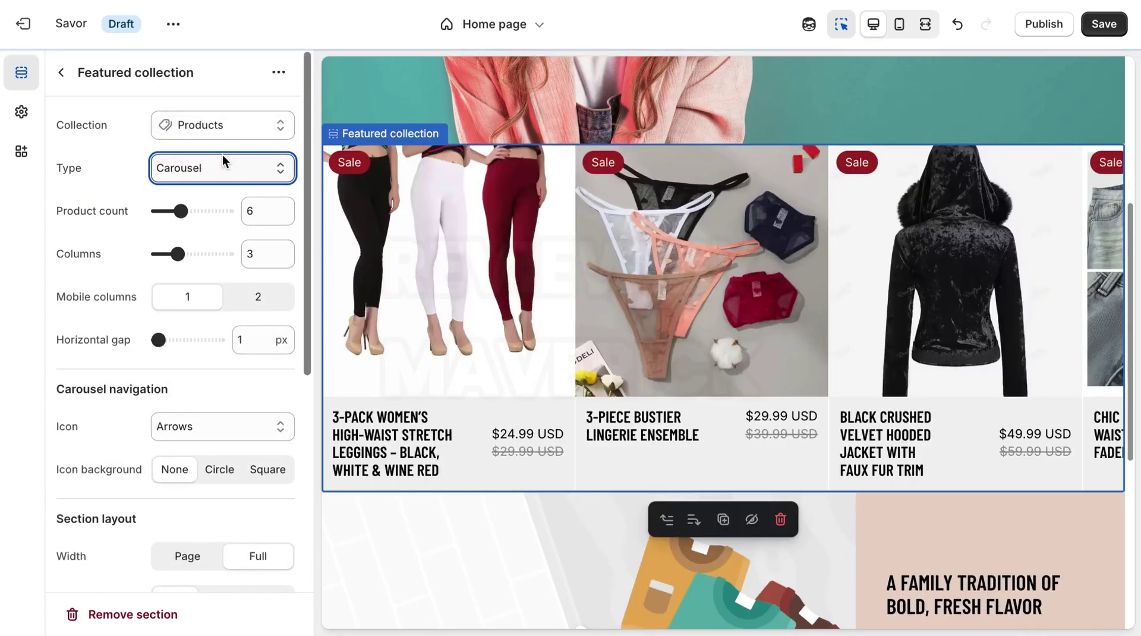
pyautogui.click(245, 169)
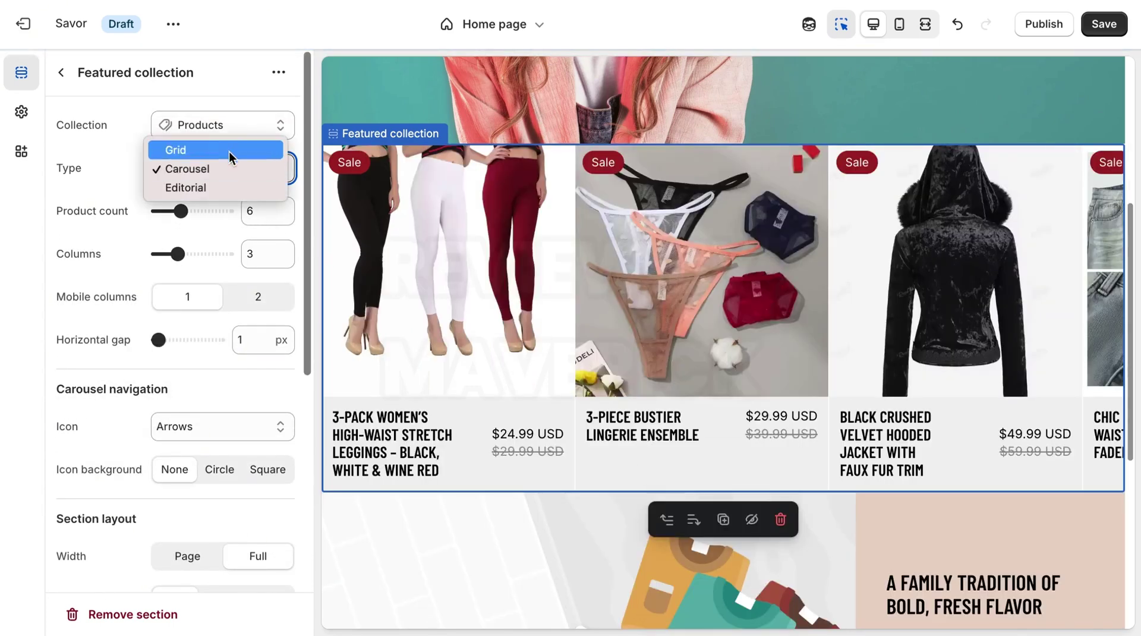
pyautogui.click(230, 148)
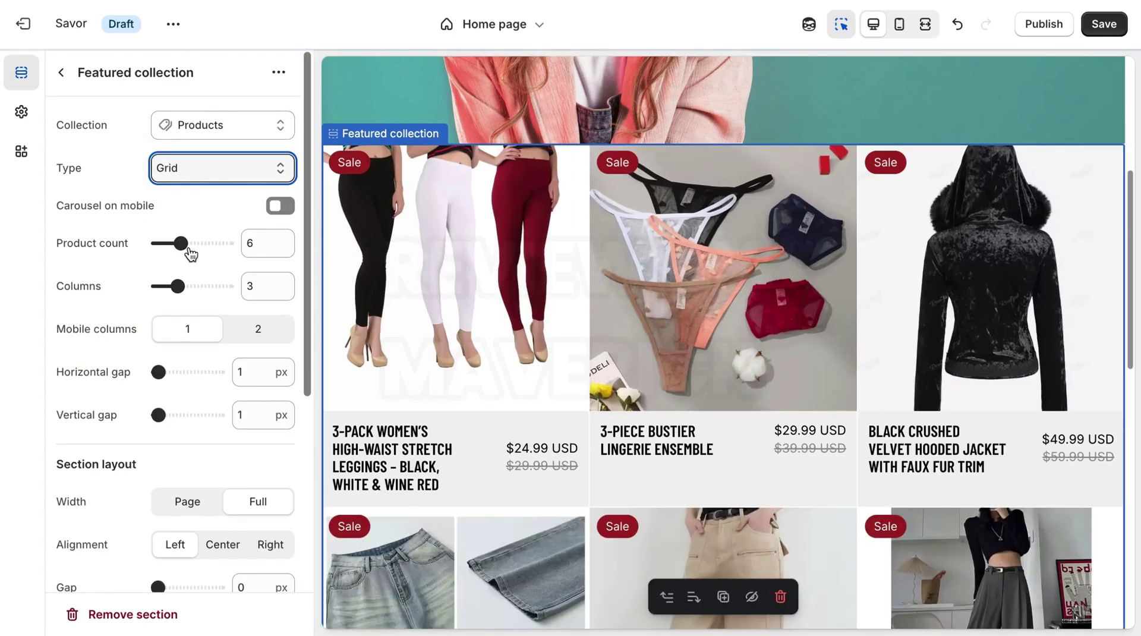
# - Set the Featured collection's product count to 13, check the product grid in the preview, and return to the section list
pyautogui.moveTo(189, 252); pyautogui.dragTo(220, 245)
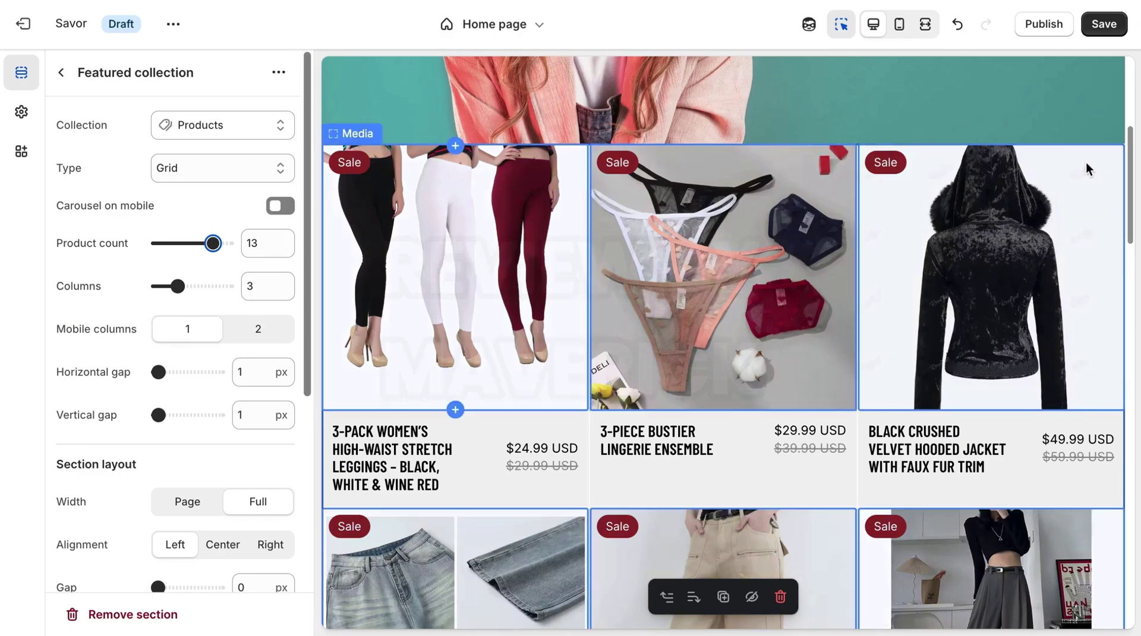
pyautogui.moveTo(1129, 196); pyautogui.dragTo(1127, 419)
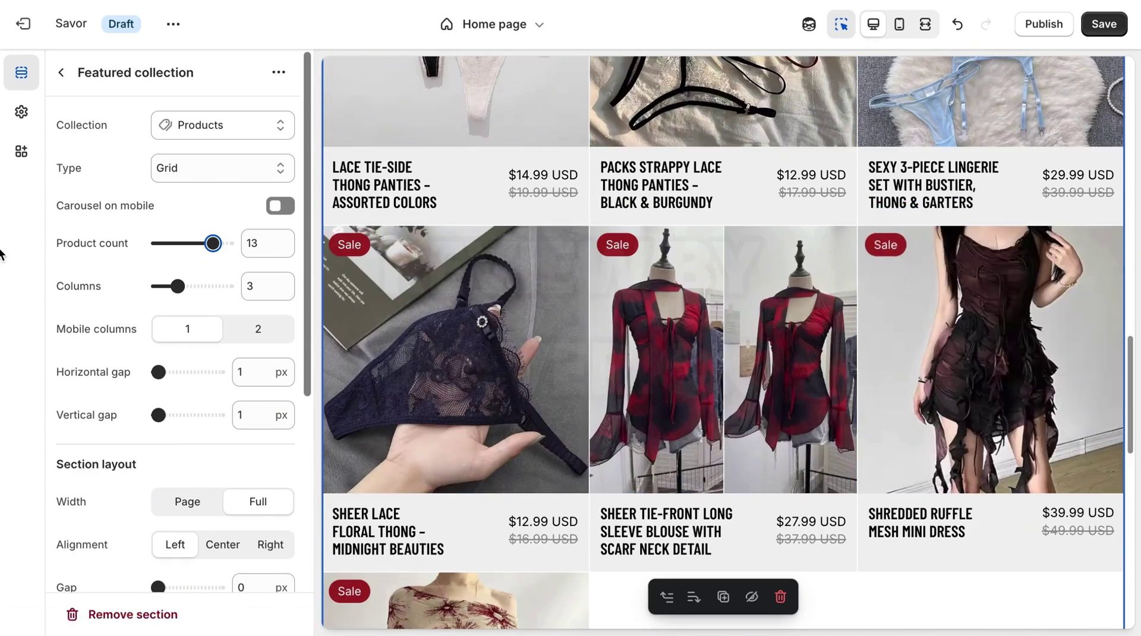
pyautogui.click(60, 74)
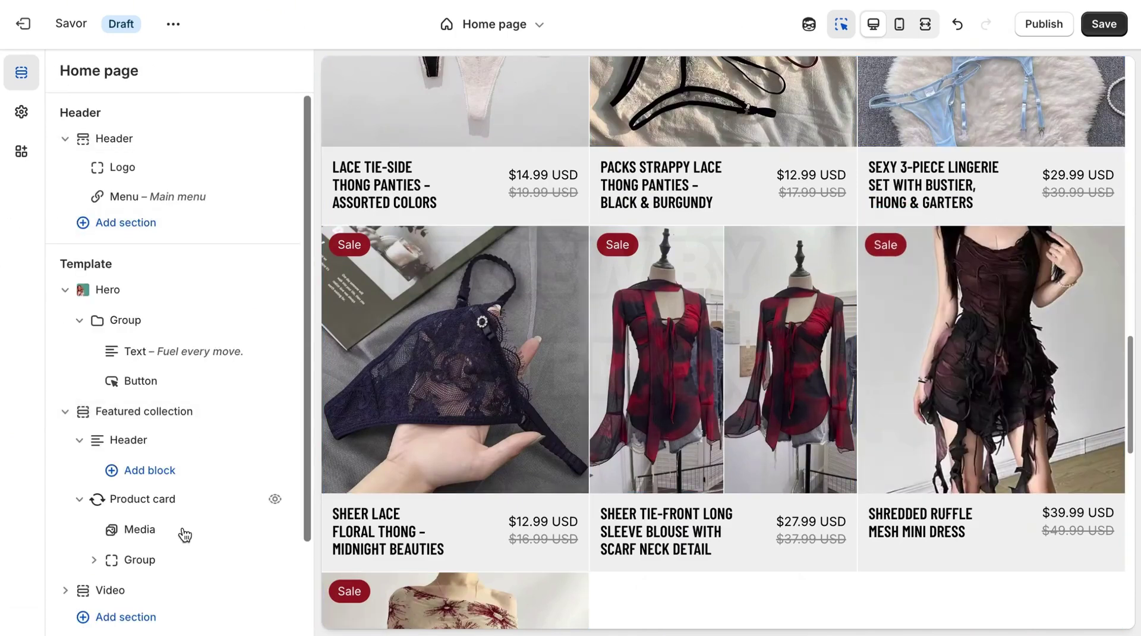
# - Open the home page's Video section and select its video block for editing
pyautogui.click(142, 591)
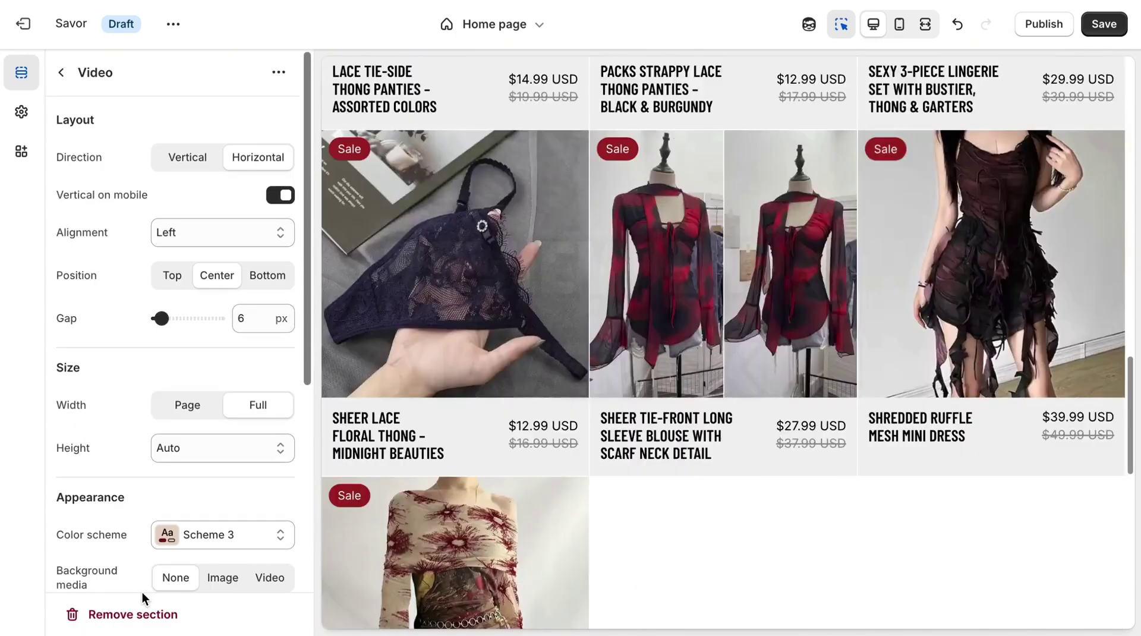
pyautogui.click(497, 346)
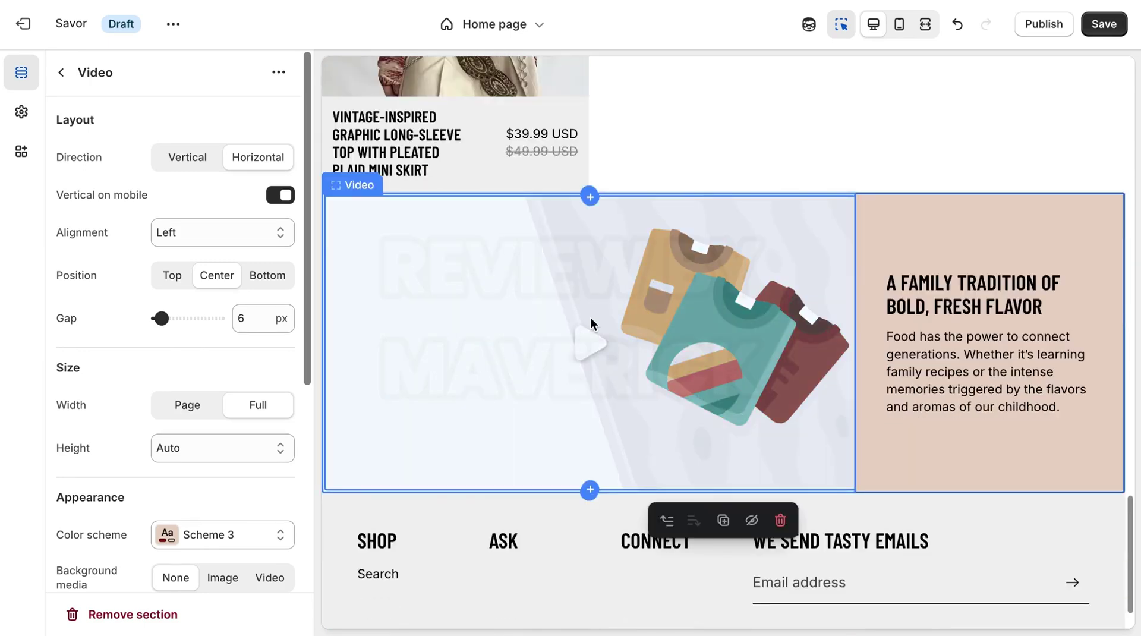
pyautogui.click(586, 350)
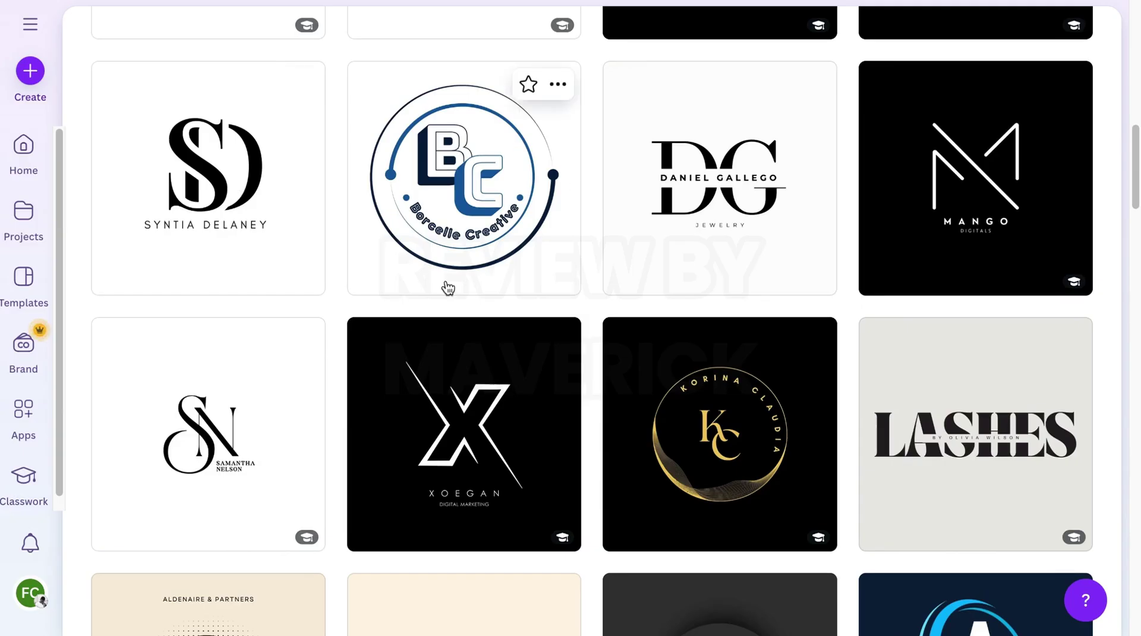
# - Switch to Canva and search its templates for "animation promo banner"
pyautogui.moveTo(1137, 190); pyautogui.dragTo(1133, 69)
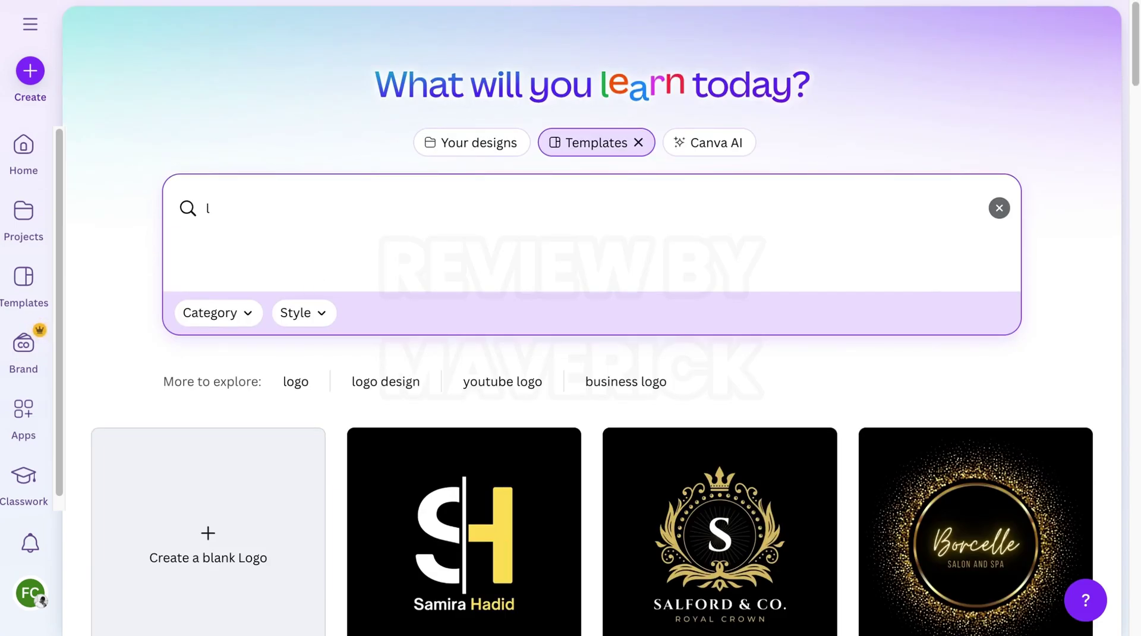
pyautogui.press('BackSpace')
pyautogui.write('animation promo banner')
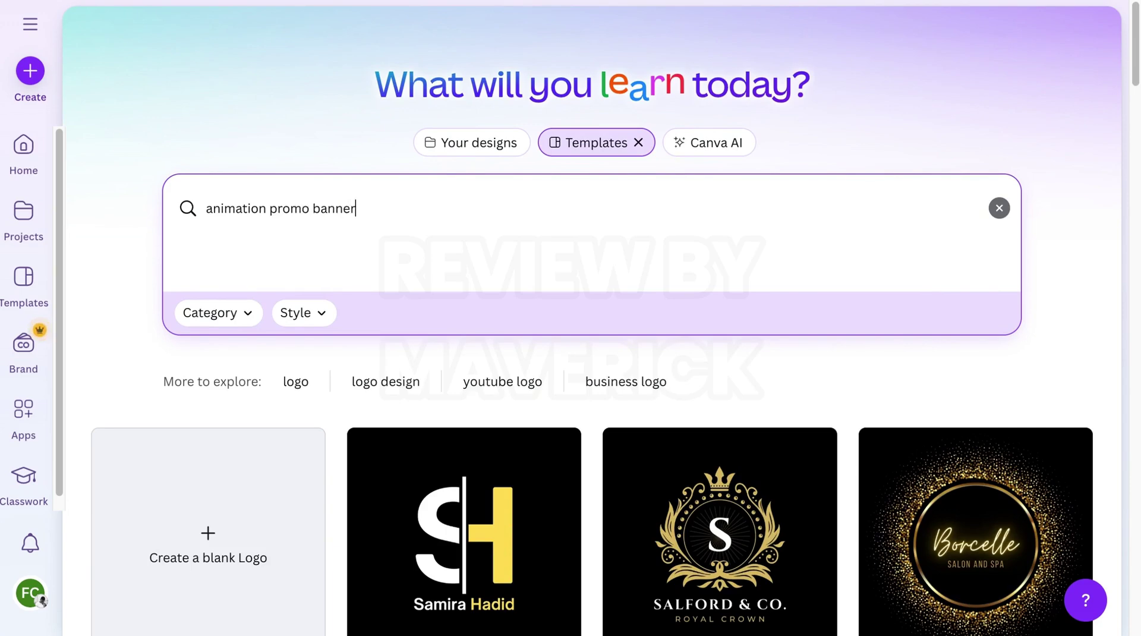
pyautogui.press('Return')
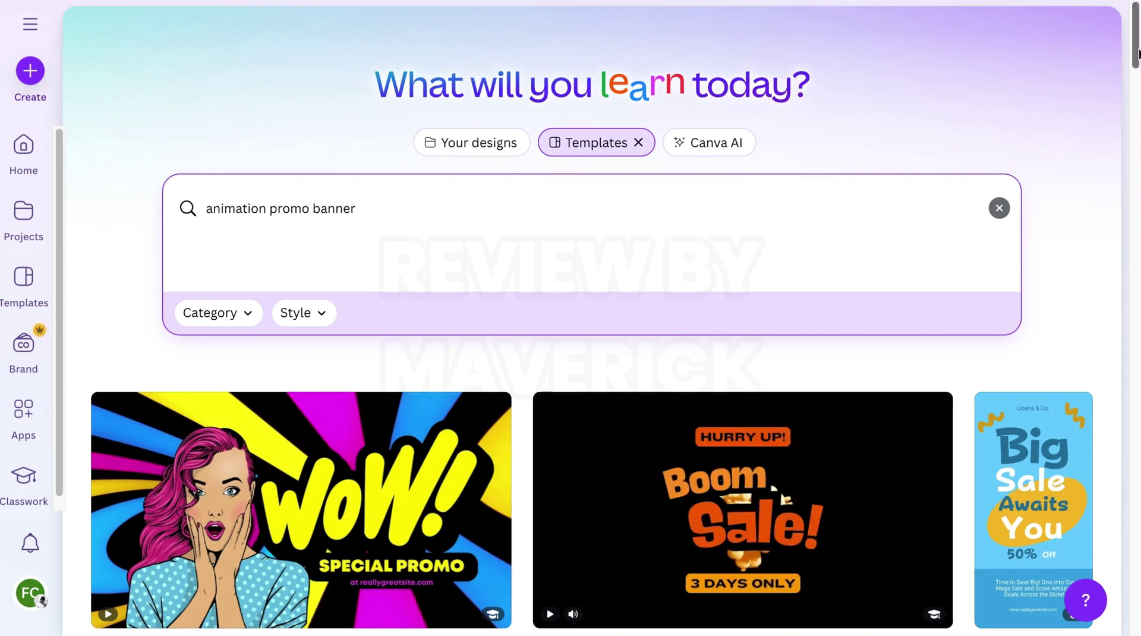
# - Browse the promo banner templates and preview animated designs such as the delivery truck and electric vehicle ones
pyautogui.moveTo(1138, 53); pyautogui.dragTo(1137, 250)
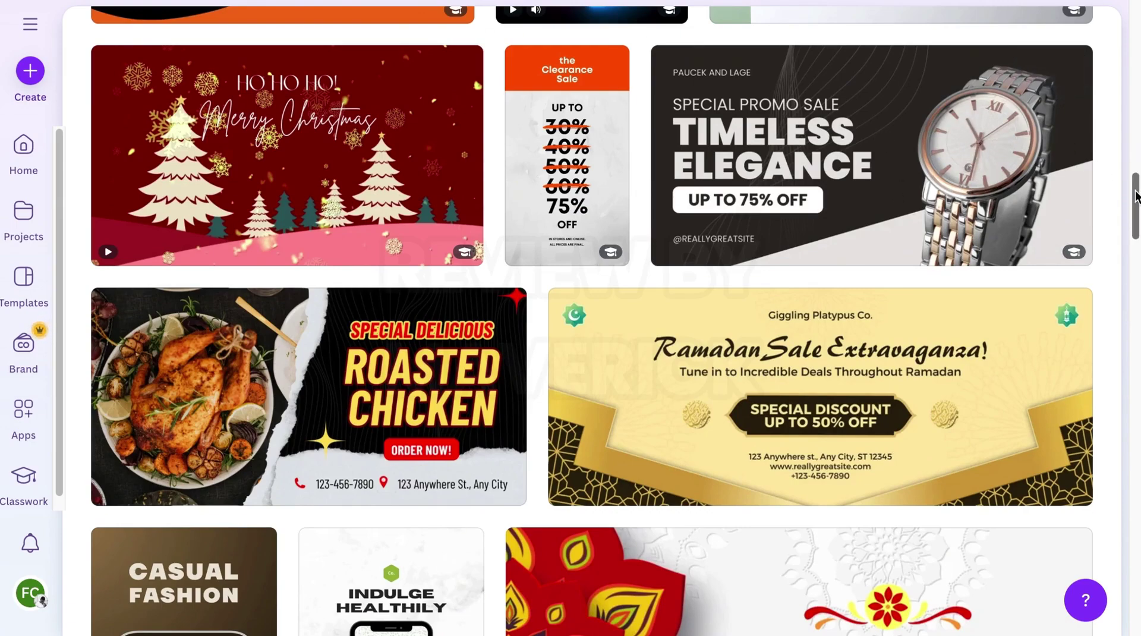
pyautogui.moveTo(1136, 196); pyautogui.dragTo(1136, 295)
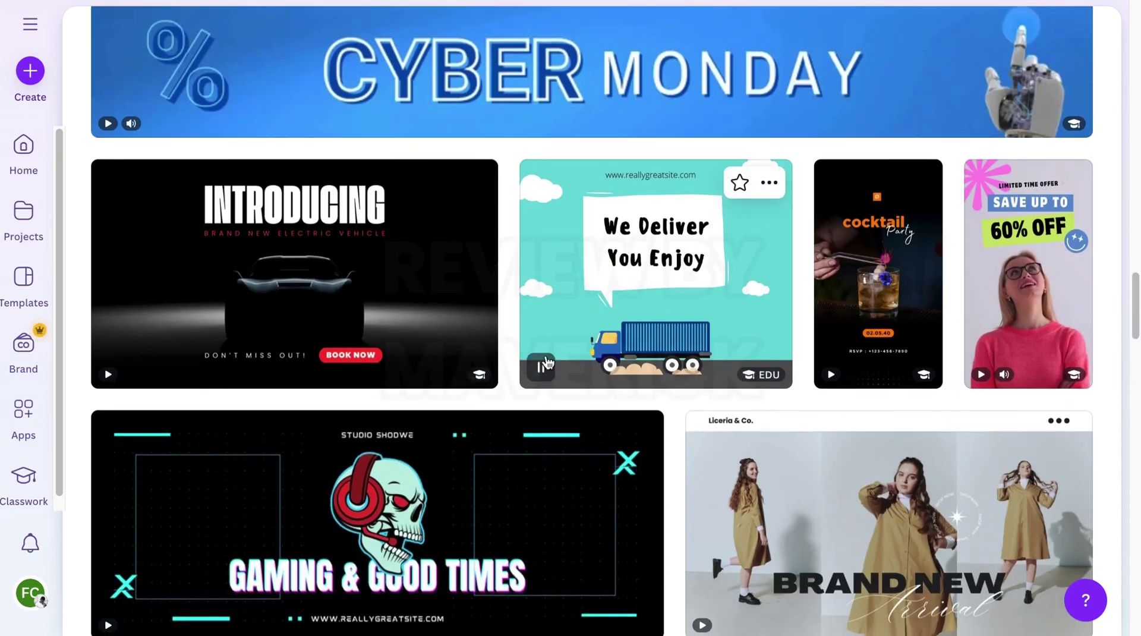
pyautogui.moveTo(547, 309)
pyautogui.moveTo(347, 353)
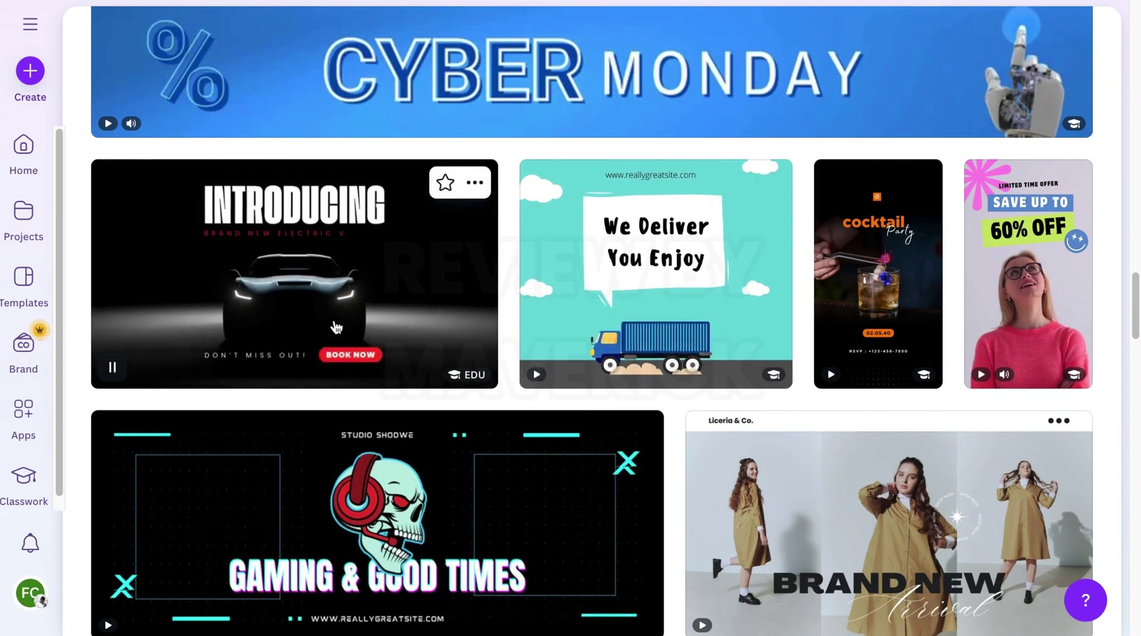
pyautogui.moveTo(623, 6)
pyautogui.moveTo(288, 186)
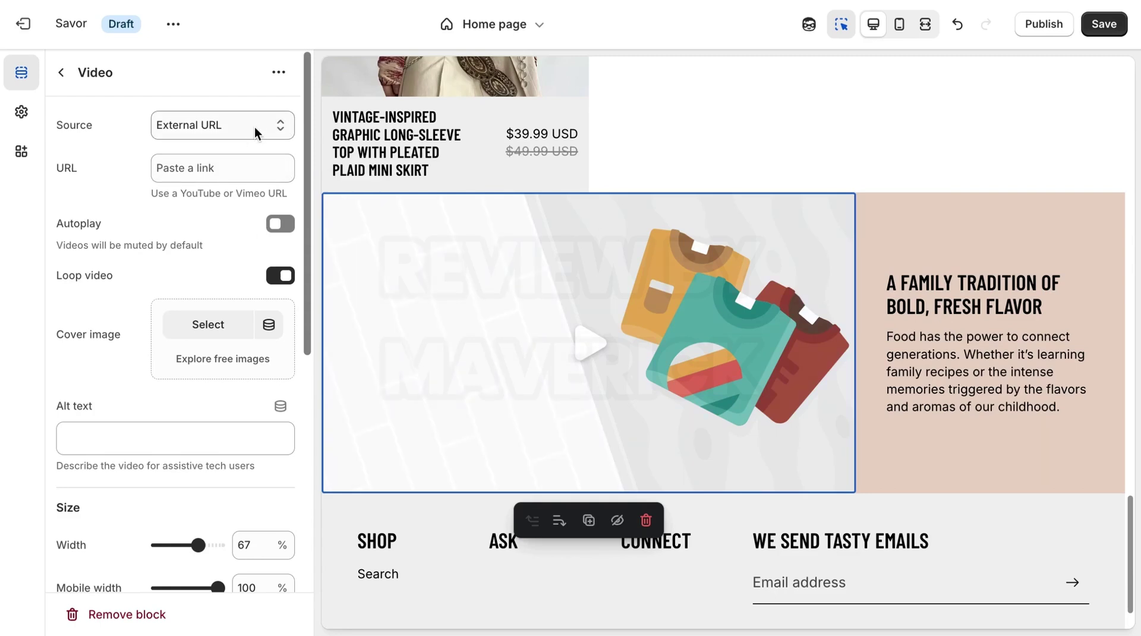
pyautogui.click(255, 125)
pyautogui.click(252, 113)
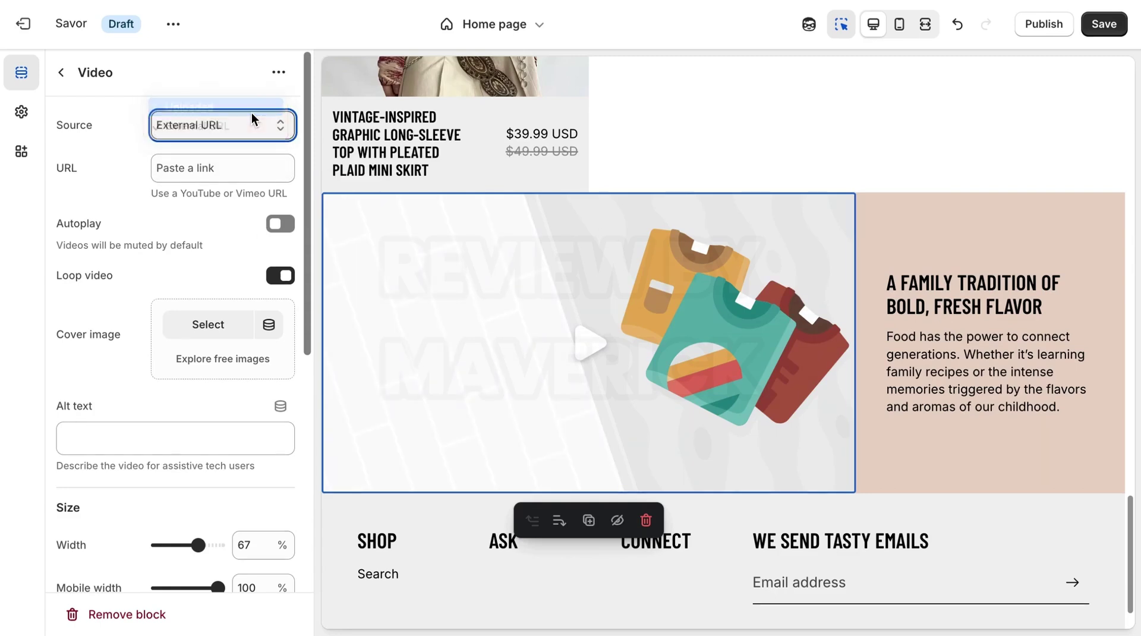
pyautogui.click(217, 174)
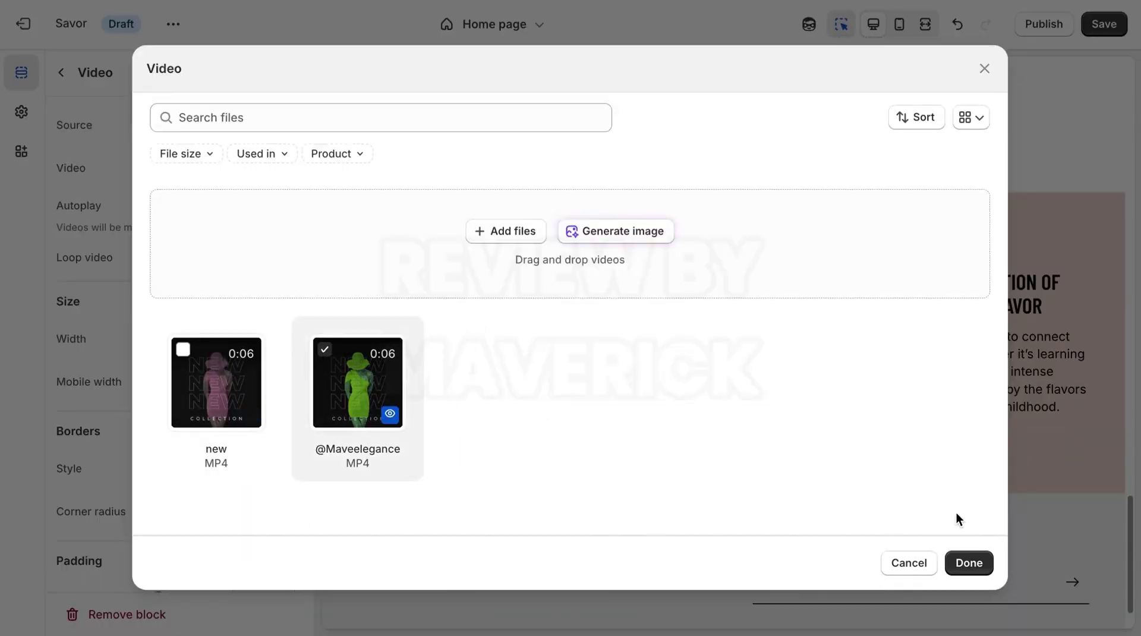
pyautogui.click(968, 562)
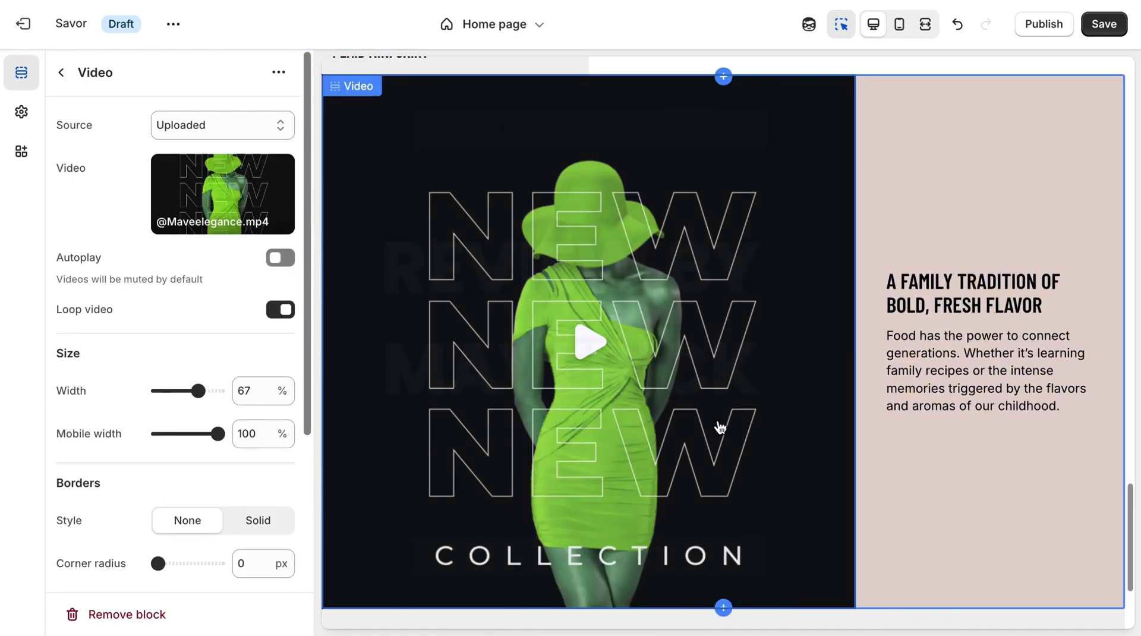
# - Play the promo video in the preview and copy the heading and paragraph text beside it
pyautogui.click(585, 346)
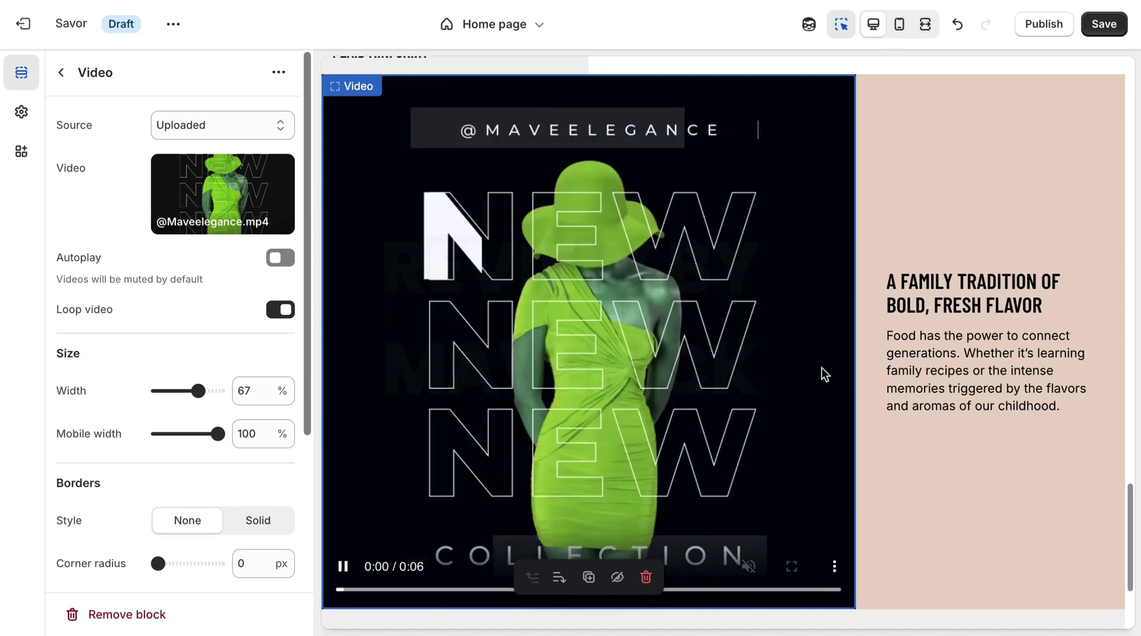
pyautogui.click(961, 241)
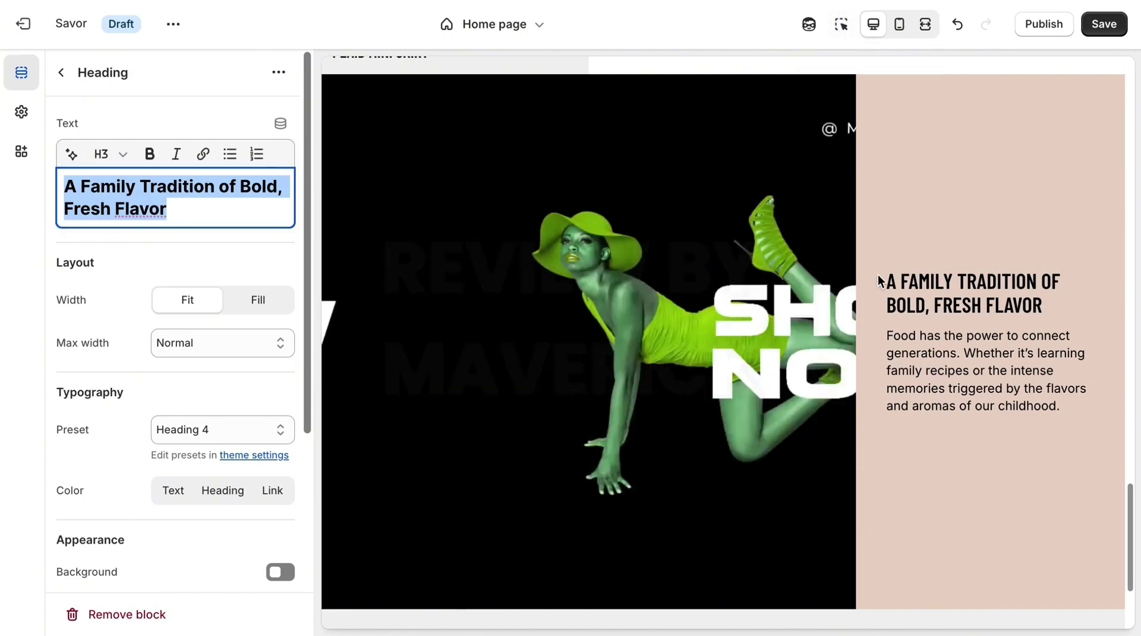
pyautogui.moveTo(879, 279); pyautogui.dragTo(1059, 437)
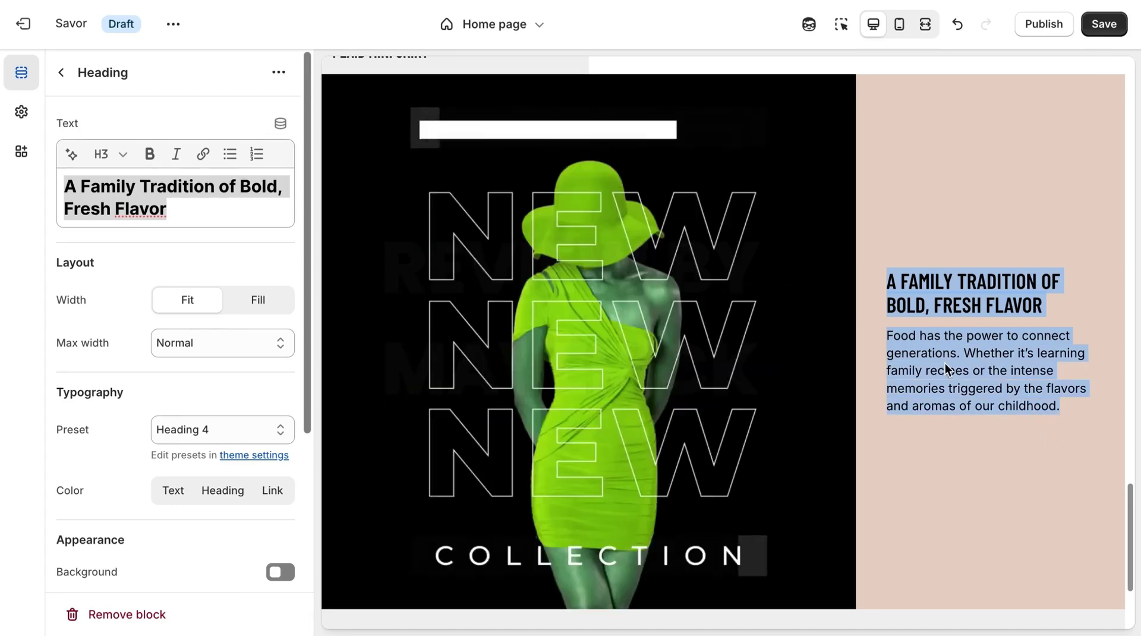
pyautogui.rightClick(947, 367)
pyautogui.click(878, 374)
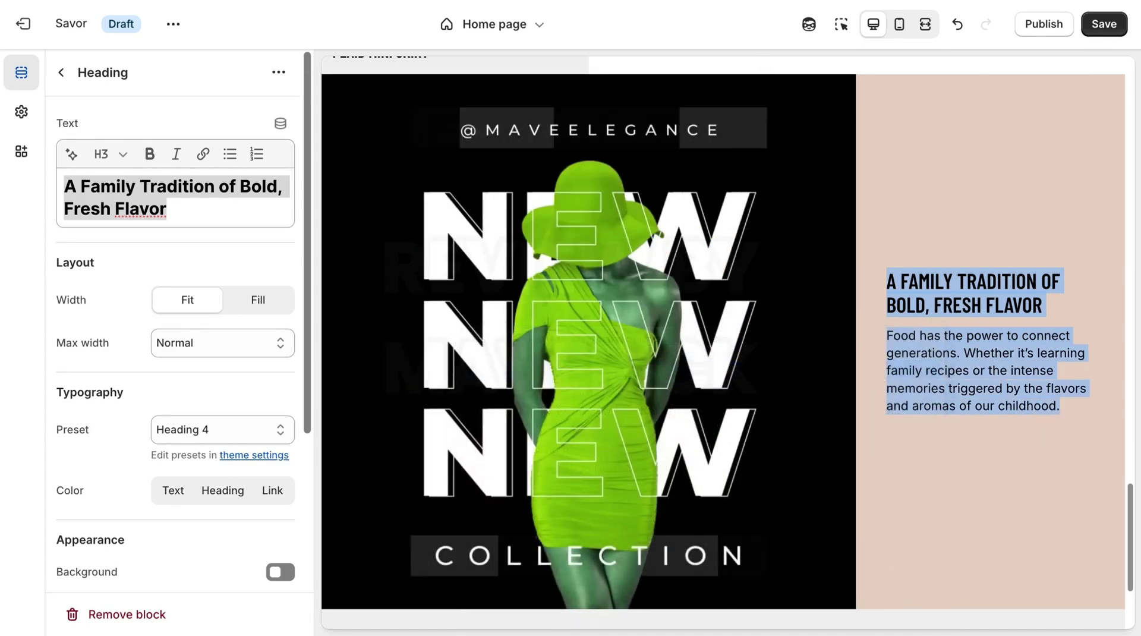
# - Switch to ChatGPT and submit the copied "A Family Tradition of Bold, Fresh Flavor" heading and paragraph for rewriting
pyautogui.press('super+Tab')
pyautogui.click(430, 582)
pyautogui.rightClick(430, 583)
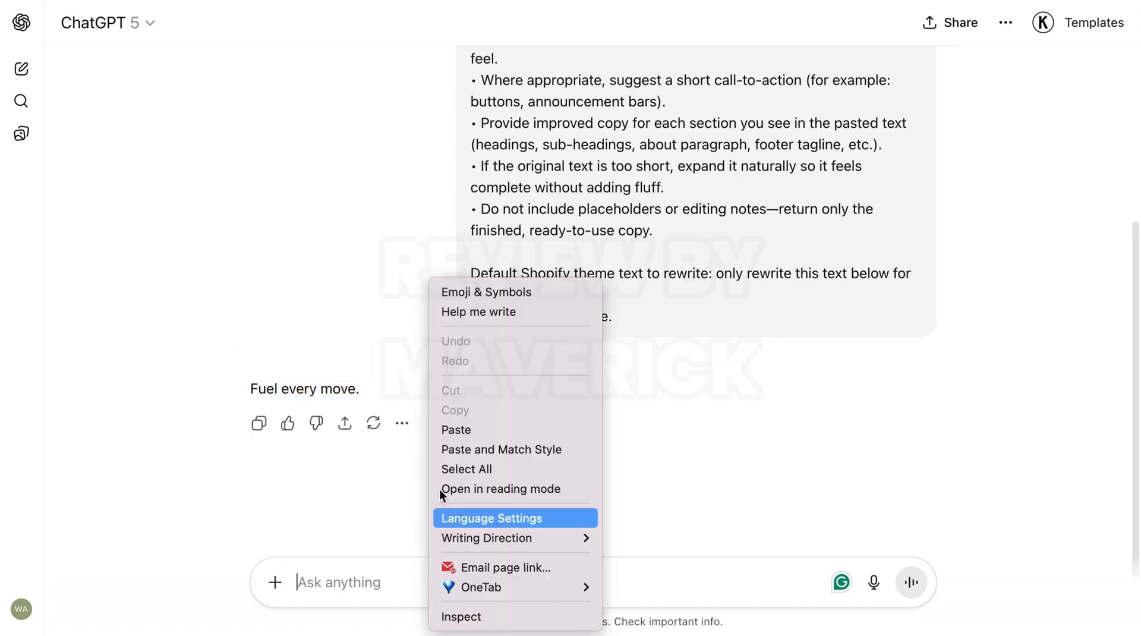
pyautogui.click(461, 431)
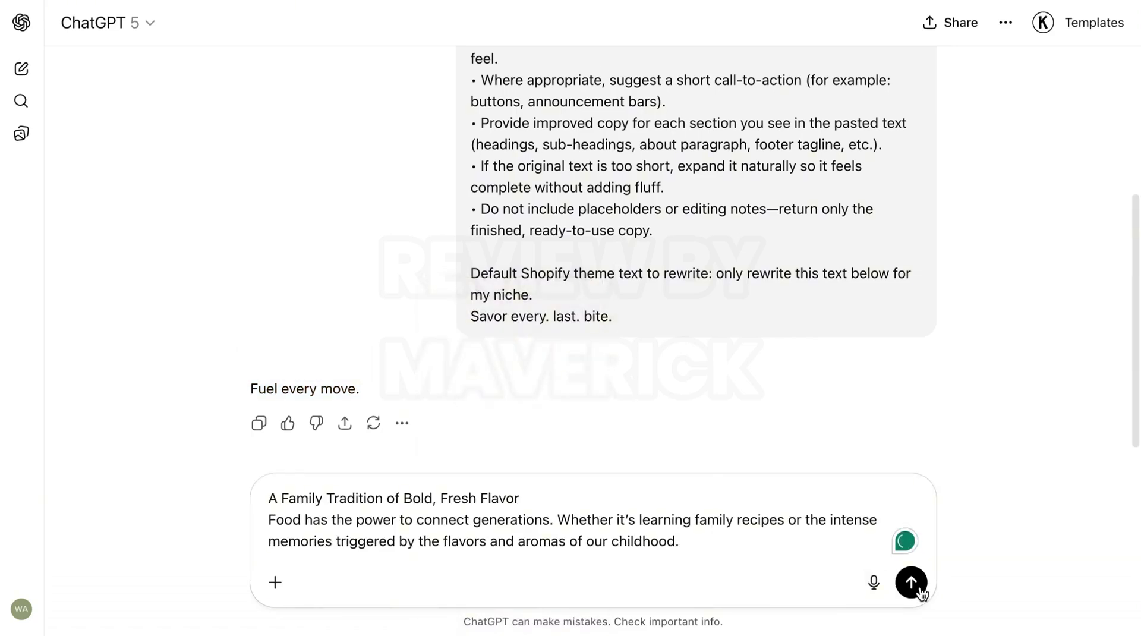
pyautogui.click(911, 583)
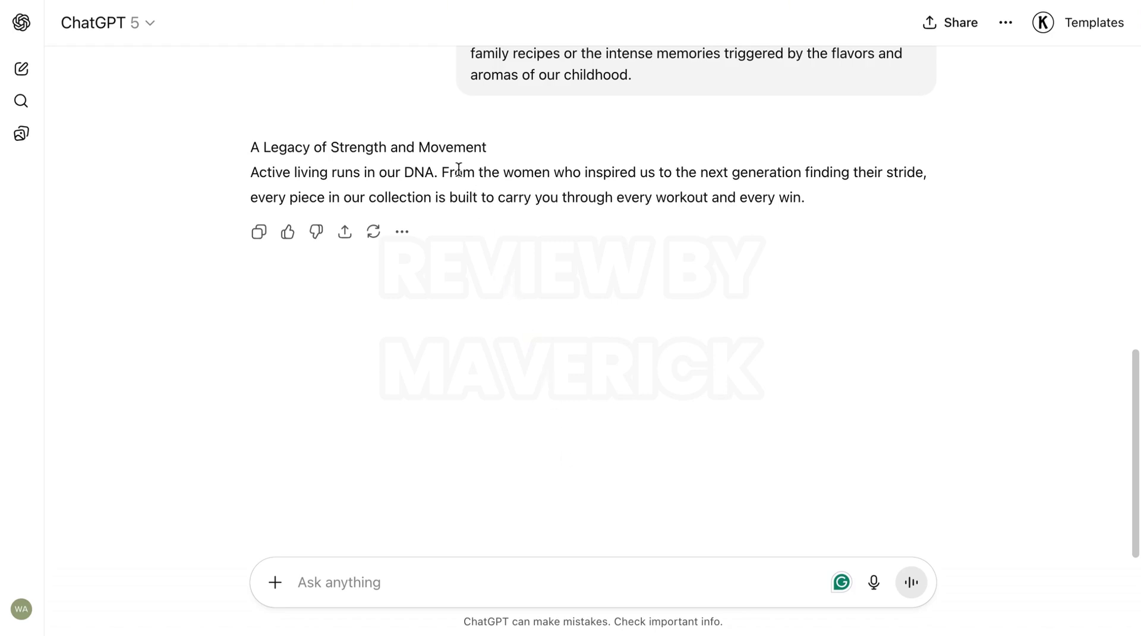
# - Copy the rewritten heading "A Legacy of Strength and Movement" from ChatGPT and return to the Shopify theme editor
pyautogui.tripleClick(454, 153)
pyautogui.rightClick(454, 151)
pyautogui.click(493, 196)
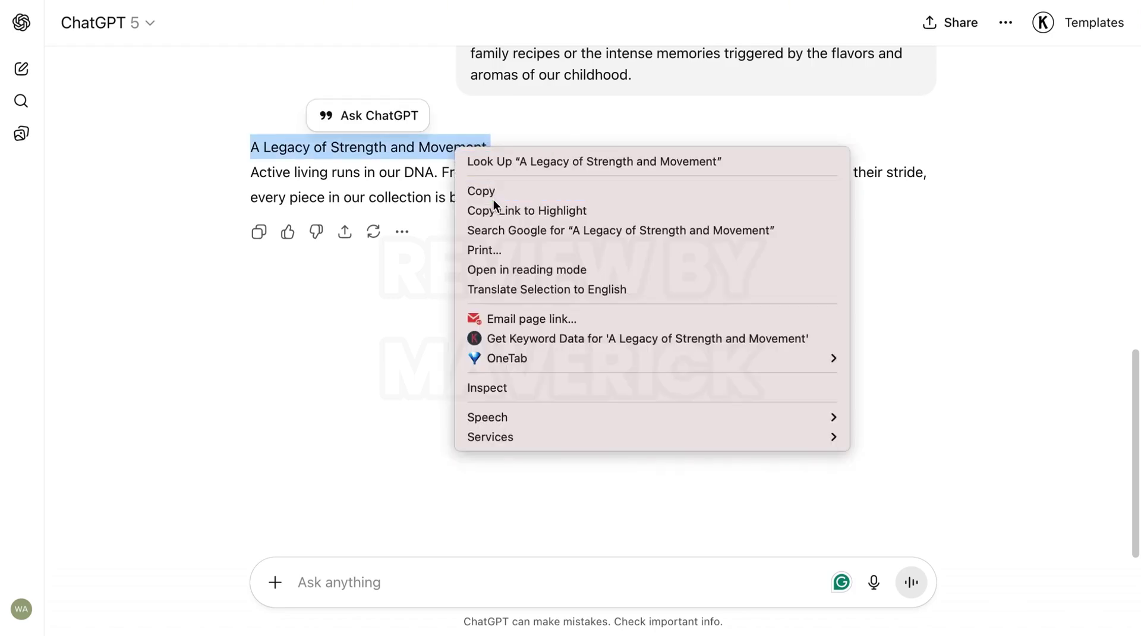
pyautogui.click(656, 6)
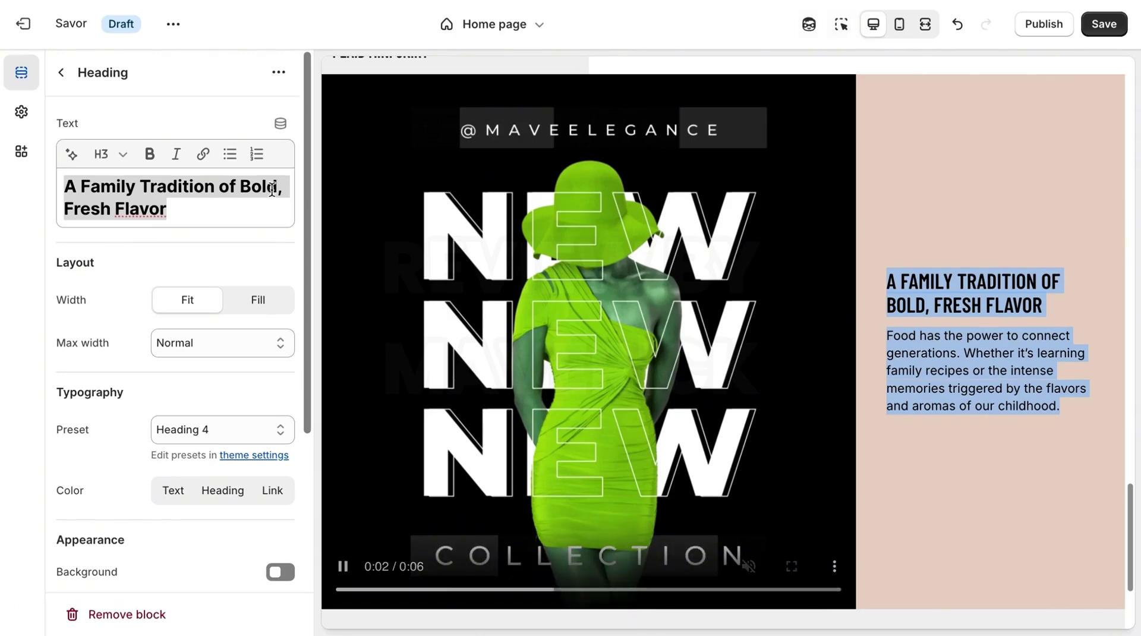
# - Replace the Video section's heading with "A Legacy of Strength and Movement", leaving no old text or empty line
pyautogui.click(232, 213)
pyautogui.rightClick(231, 212)
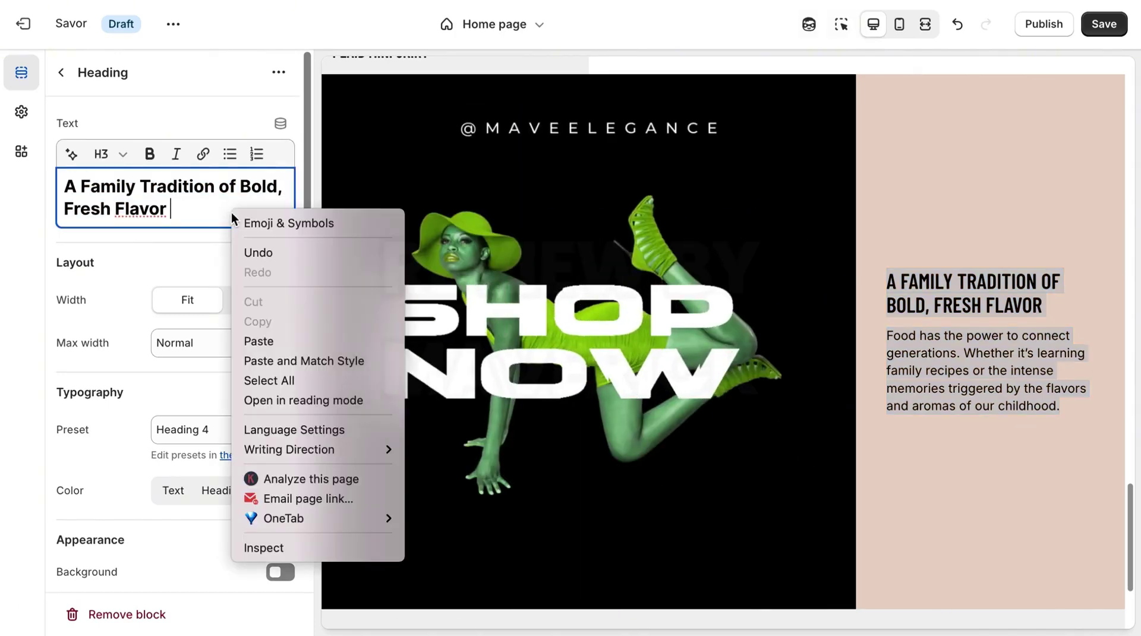
pyautogui.click(259, 340)
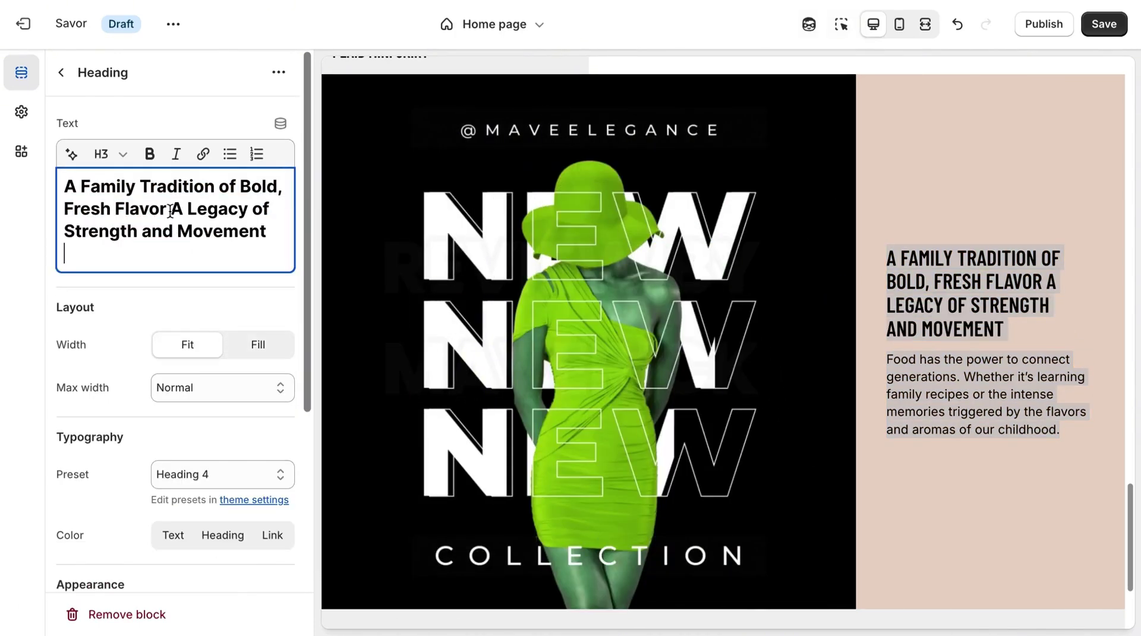
pyautogui.moveTo(167, 208); pyautogui.dragTo(64, 186)
pyautogui.press('BackSpace')
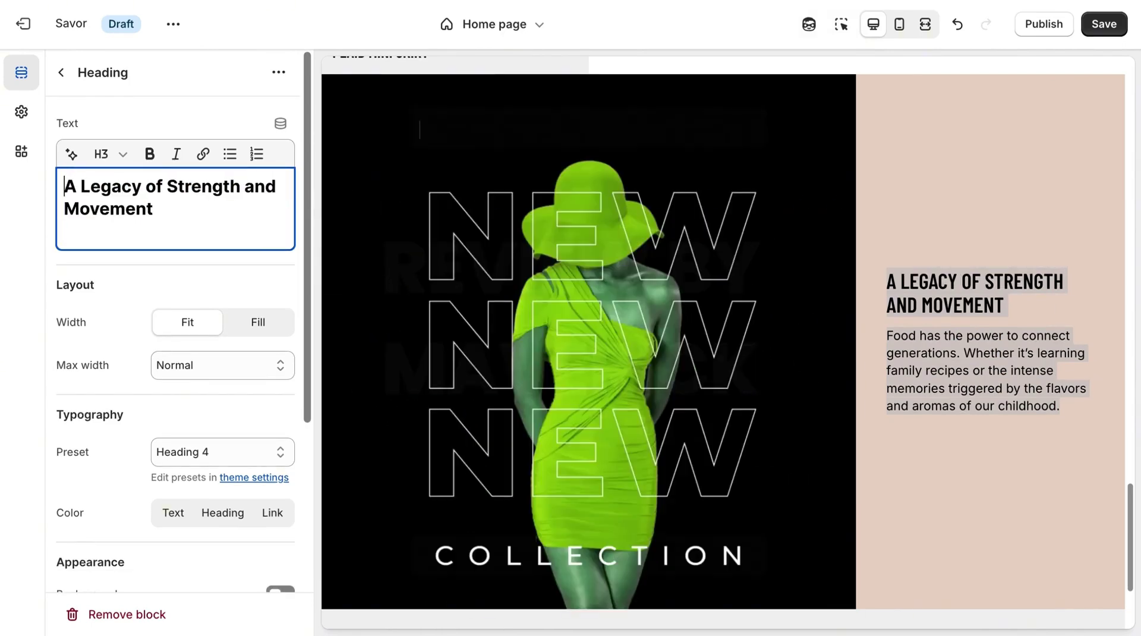
pyautogui.click(94, 231)
pyautogui.press('BackSpace')
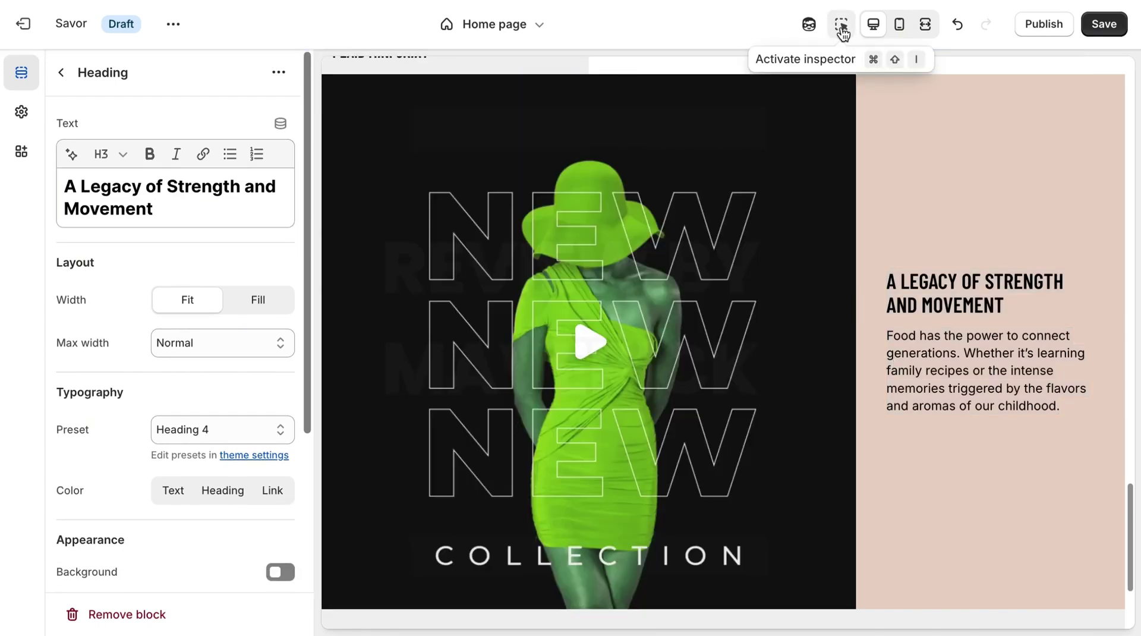
# - Activate the inspector, select the paragraph beside the video, and copy its rewritten "Active living runs in our DNA" version from ChatGPT
pyautogui.click(843, 33)
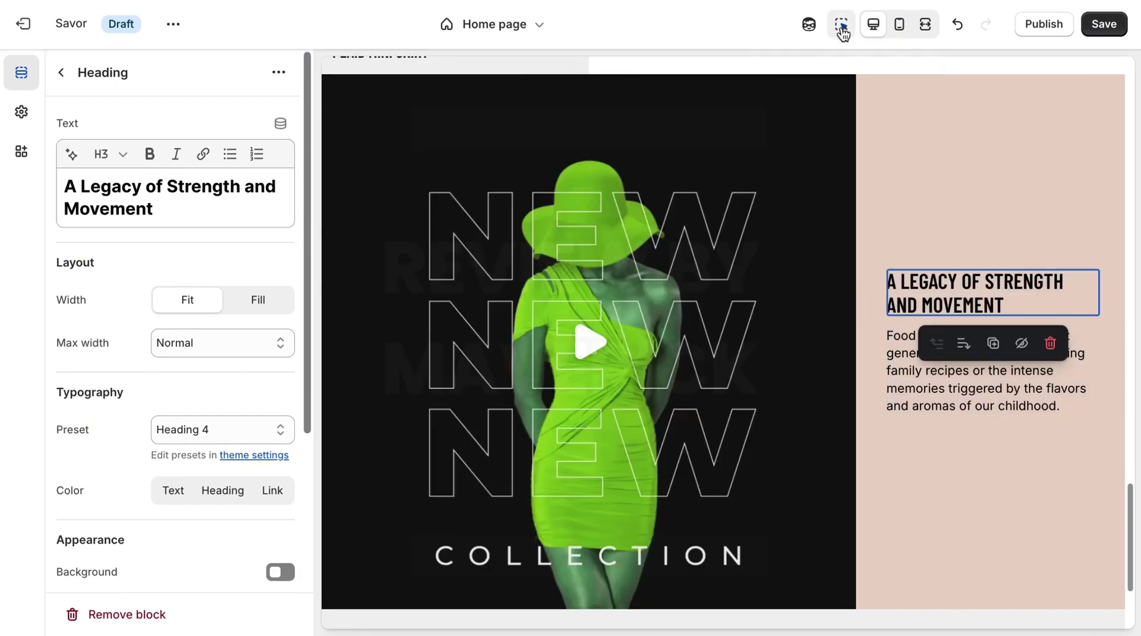
pyautogui.click(927, 357)
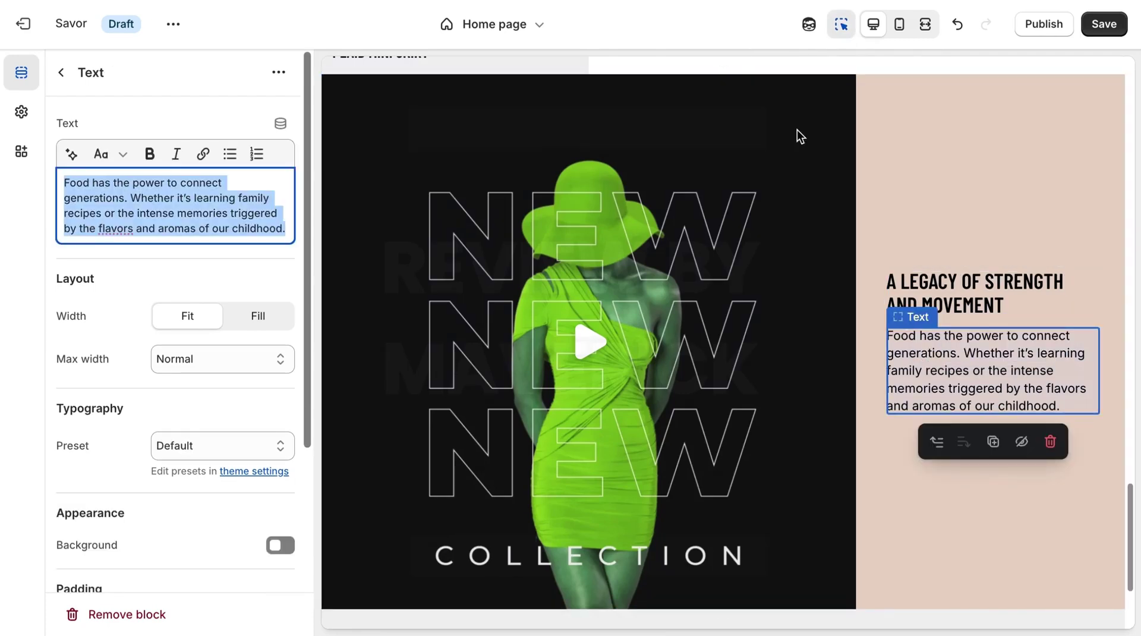
pyautogui.press('super+Tab')
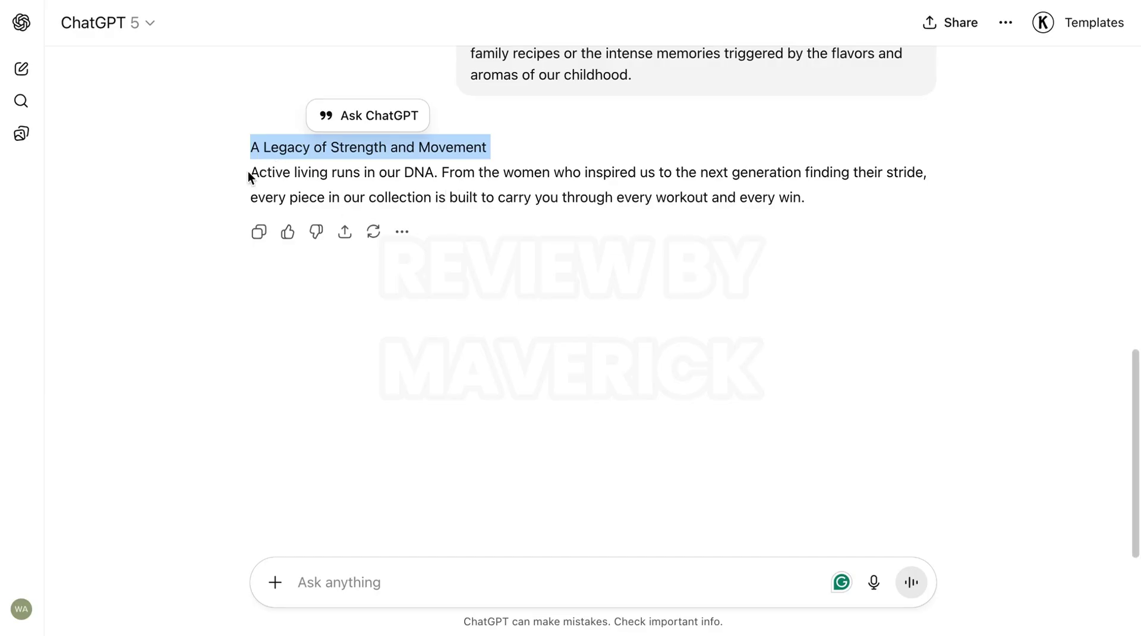
pyautogui.moveTo(256, 149); pyautogui.dragTo(394, 148)
pyautogui.moveTo(254, 167); pyautogui.dragTo(866, 212)
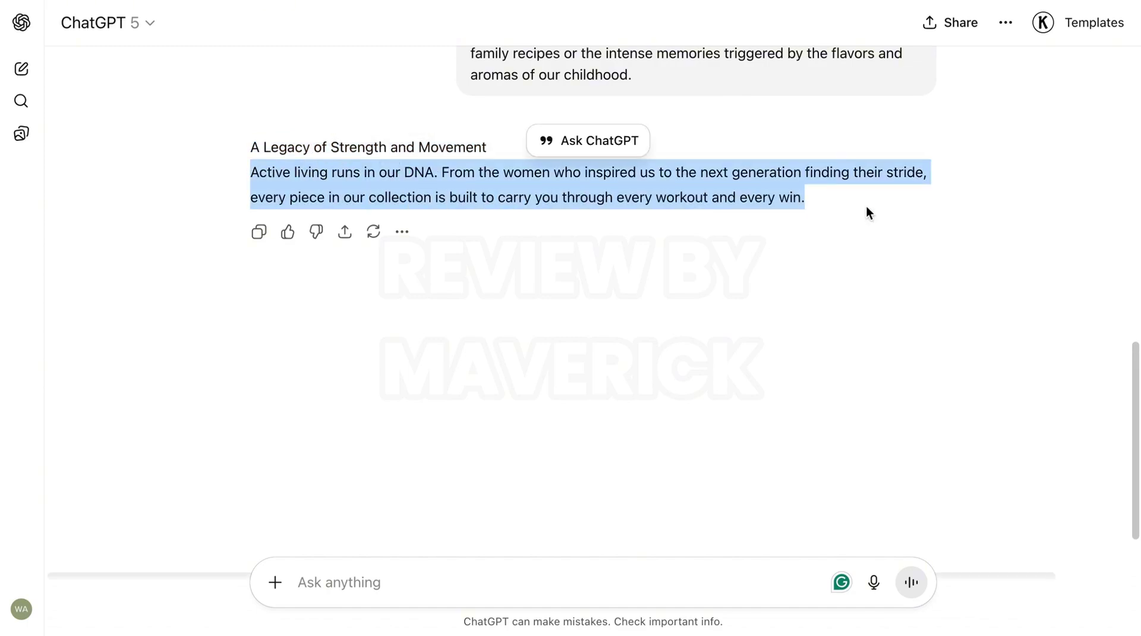
pyautogui.rightClick(744, 202)
pyautogui.click(691, 246)
pyautogui.press('super+Tab')
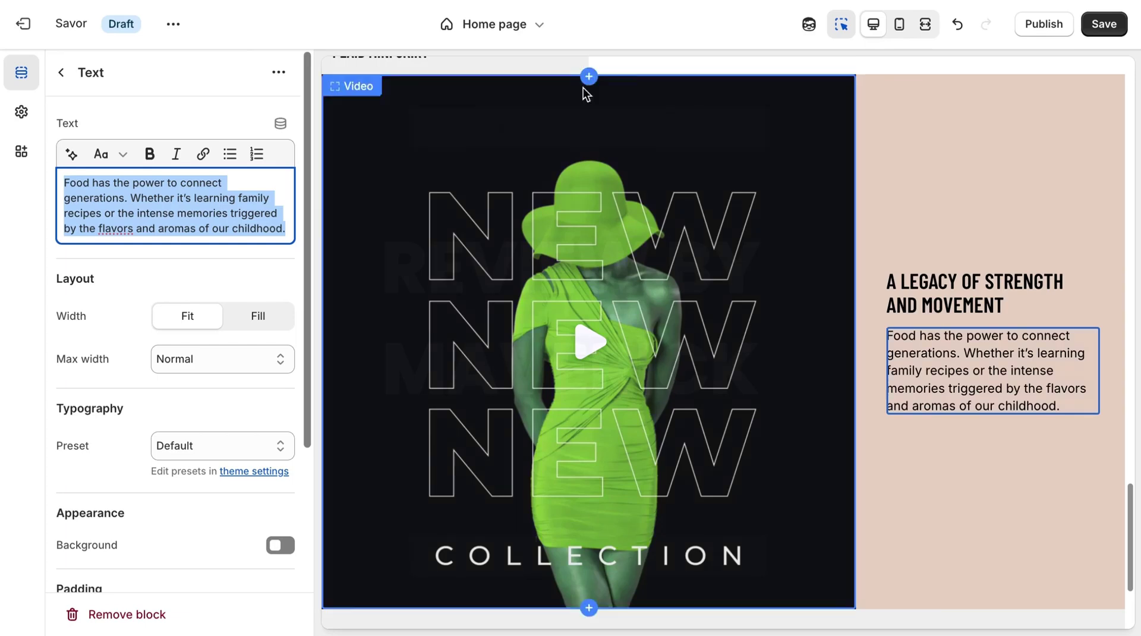
# - Replace the food paragraph in the Video section's text block with the copied "Active living runs in our DNA" paragraph
pyautogui.click(284, 230)
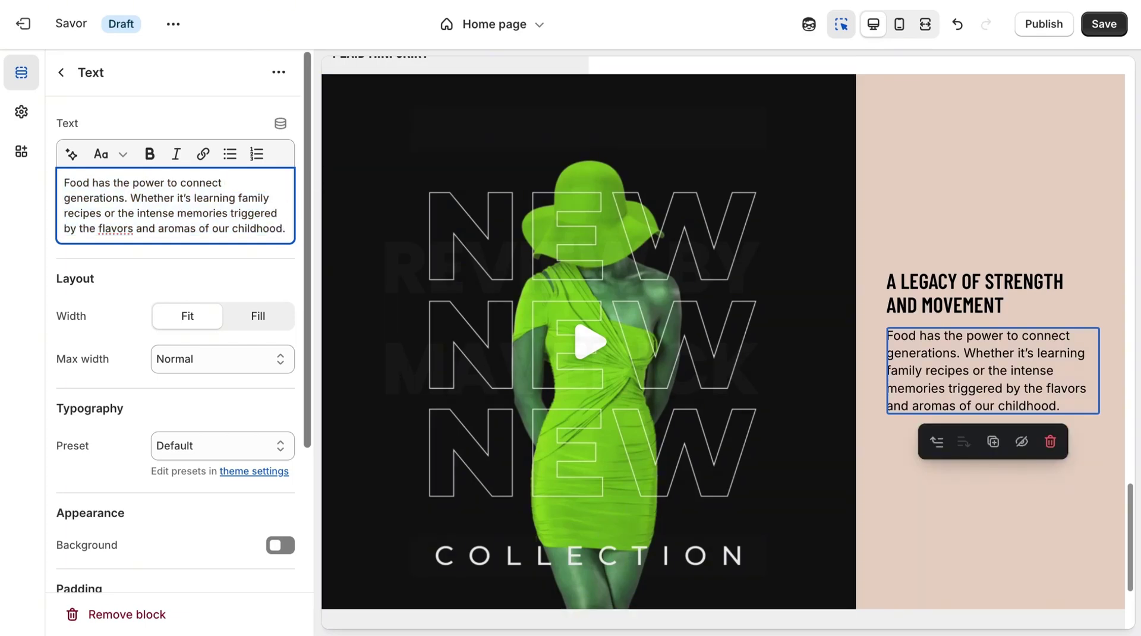
pyautogui.rightClick(284, 228)
pyautogui.click(312, 272)
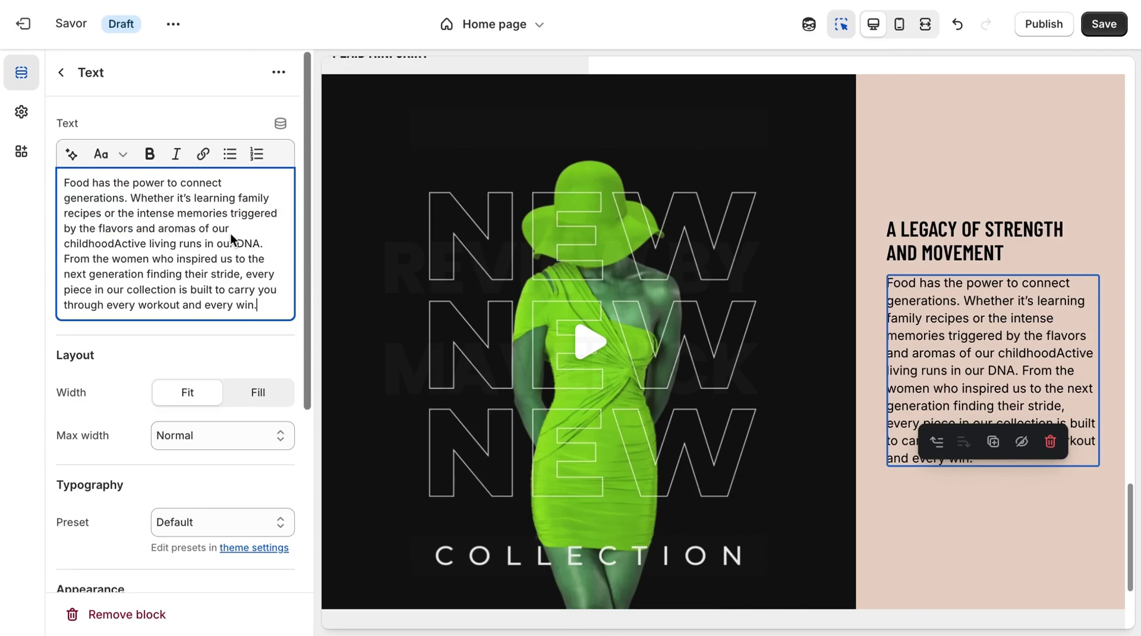
pyautogui.moveTo(115, 244); pyautogui.dragTo(69, 153)
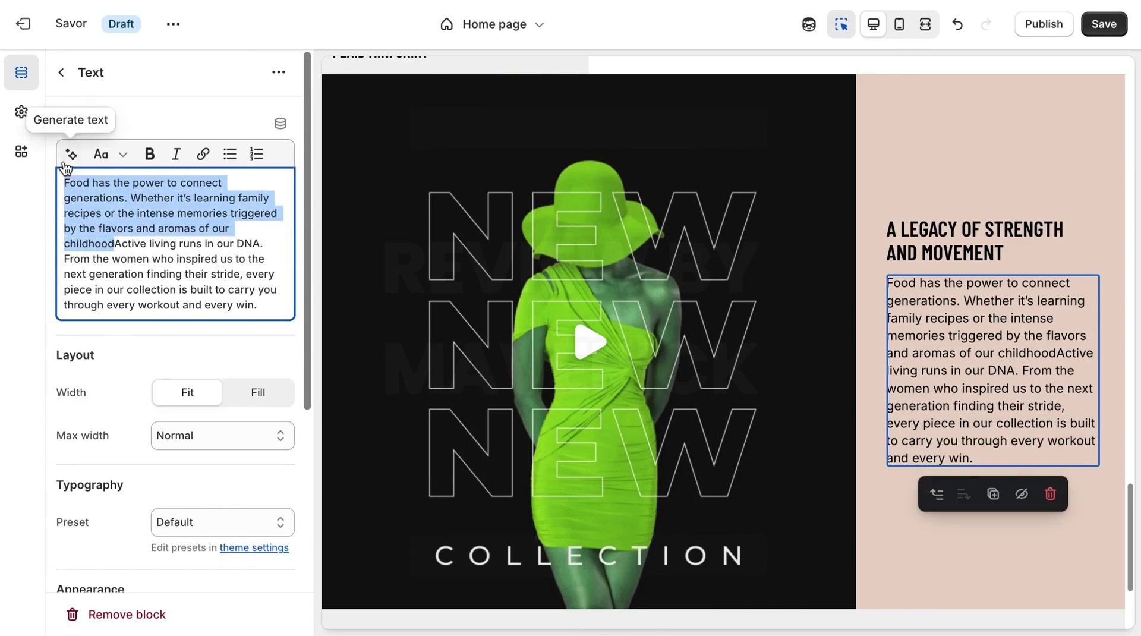
pyautogui.press('BackSpace')
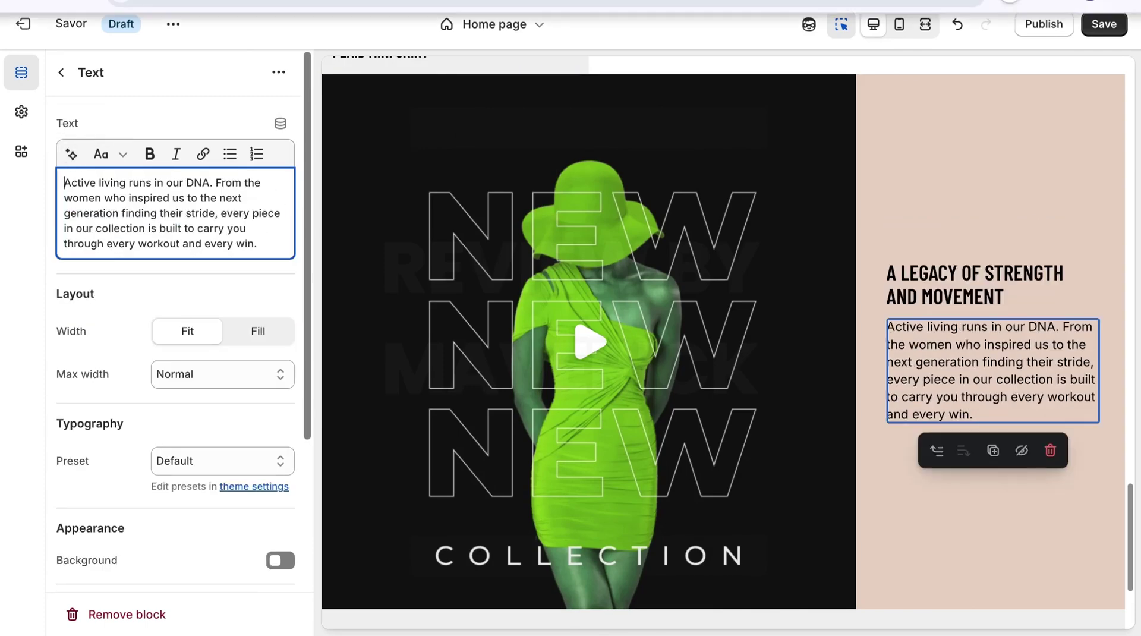
pyautogui.click(654, 3)
pyautogui.hotkey('ctrl', 'Tab')
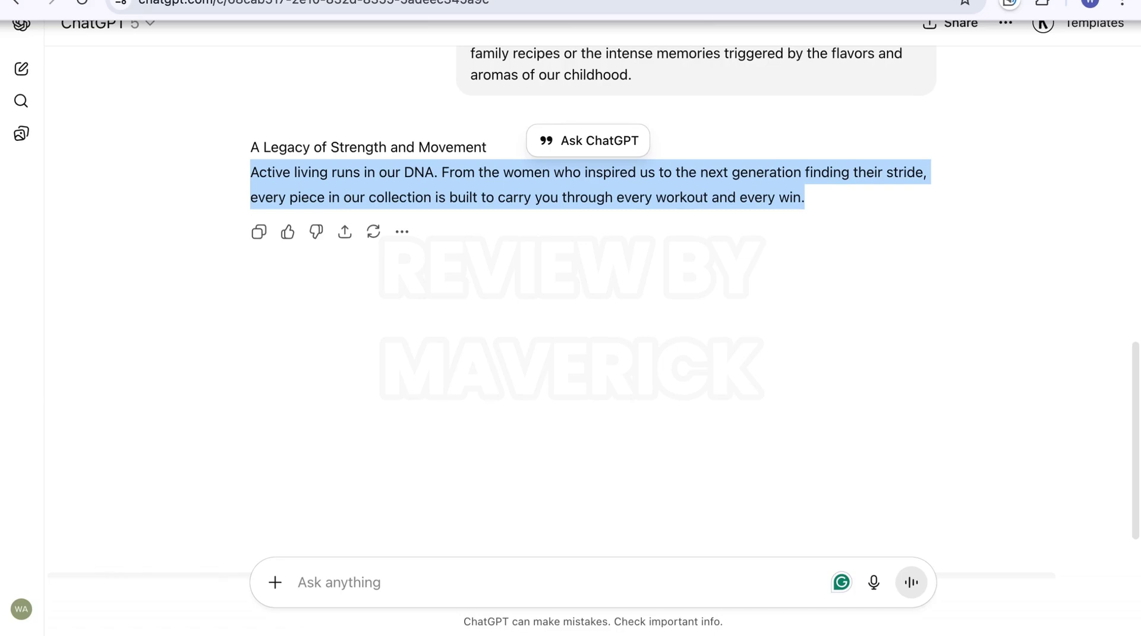
pyautogui.hotkey('ctrl', 'shift', 'Tab')
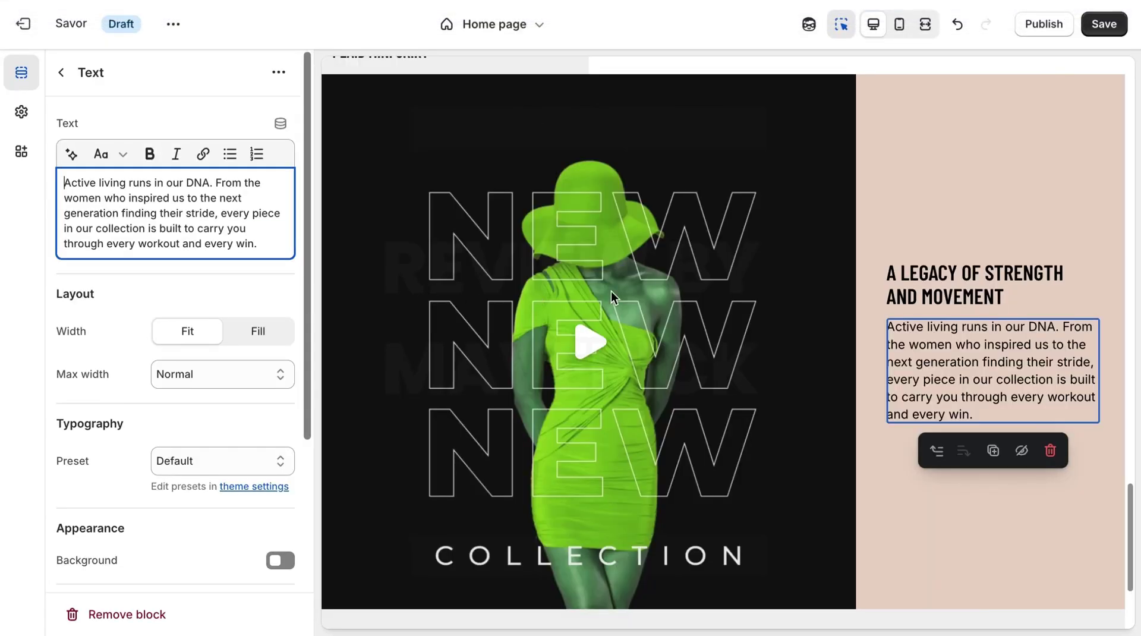
# - Edit the Video section's color scheme, Scheme 3, and set its background to bright green #76E116
pyautogui.click(960, 209)
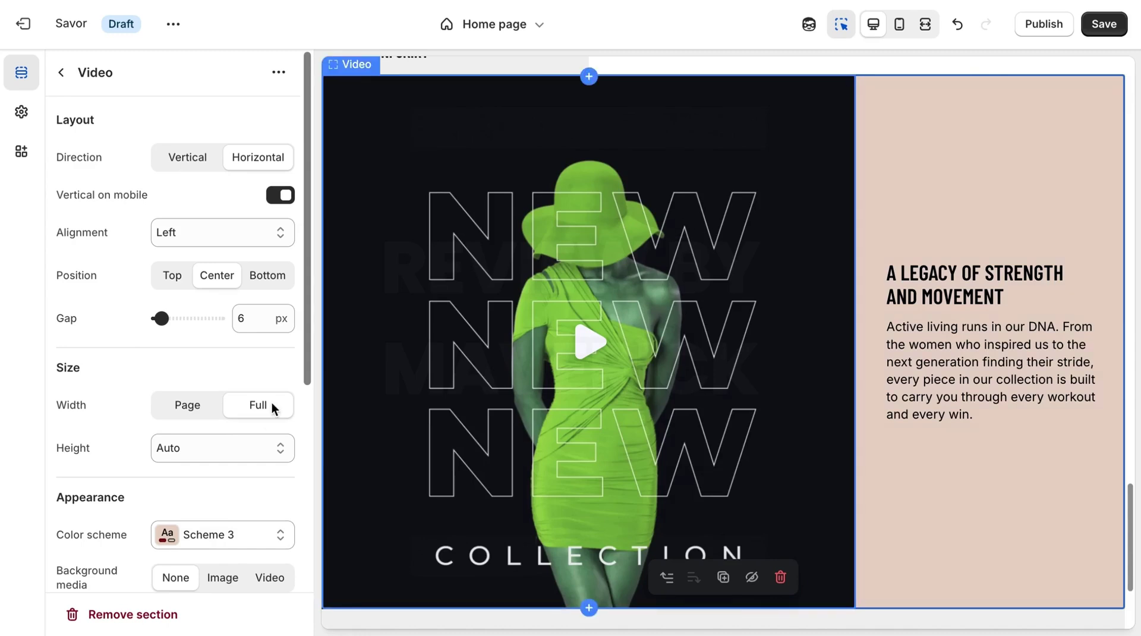
pyautogui.click(229, 534)
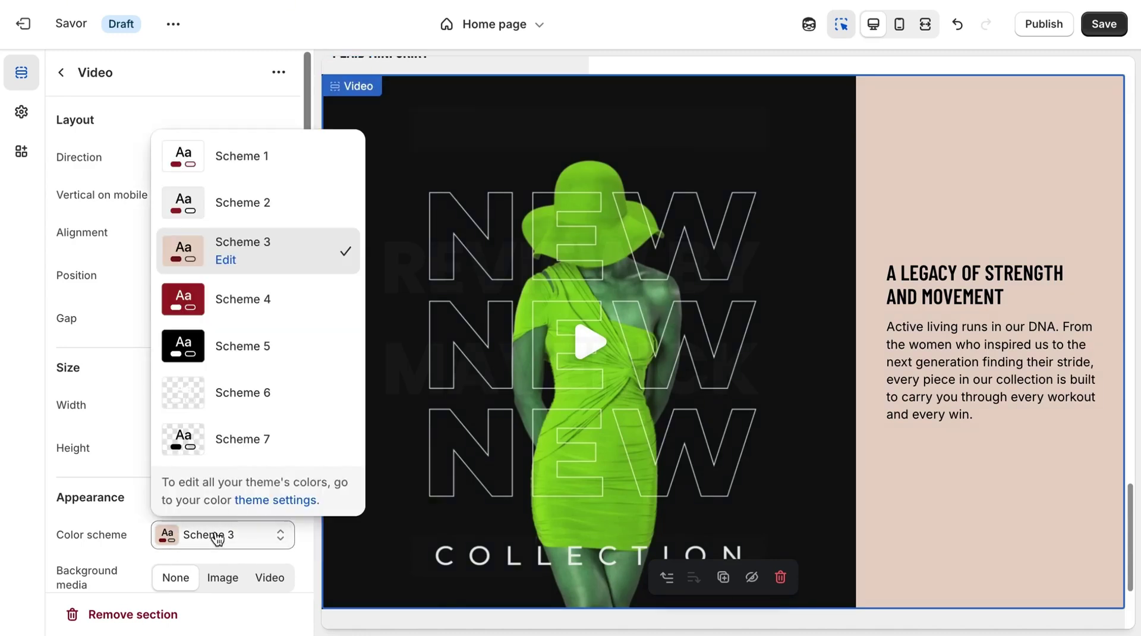
pyautogui.click(226, 261)
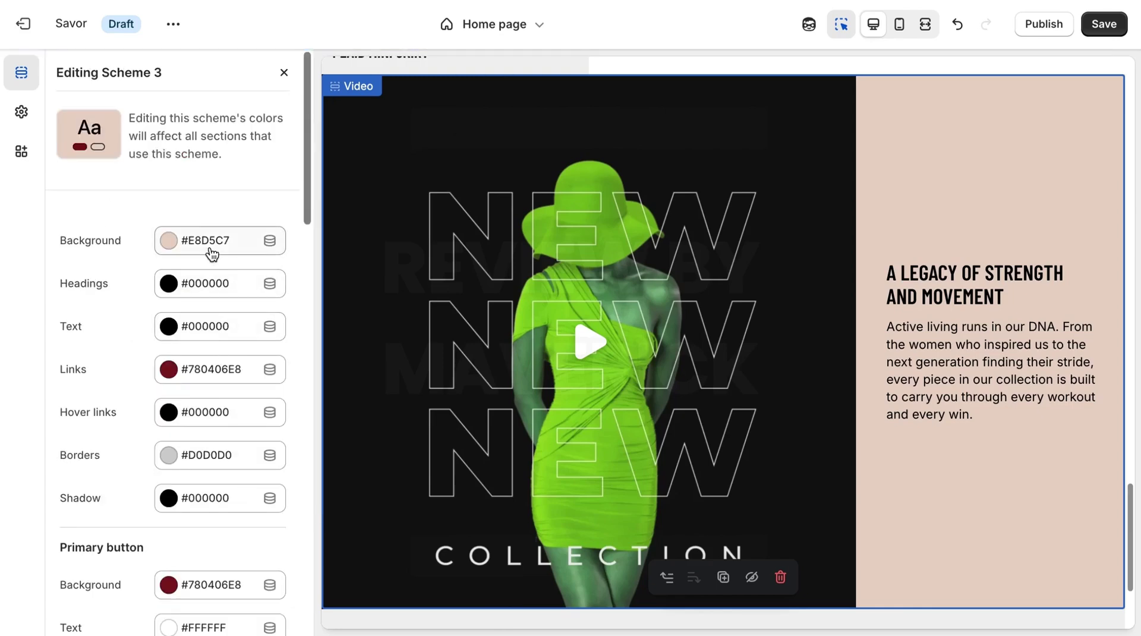
pyautogui.click(205, 245)
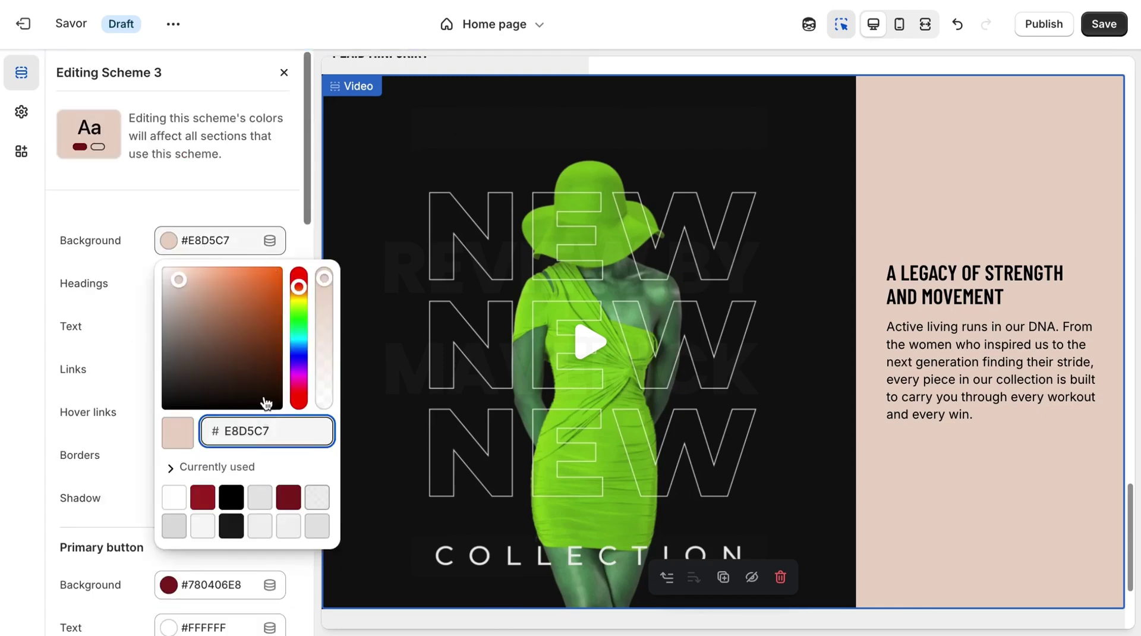
pyautogui.click(299, 326)
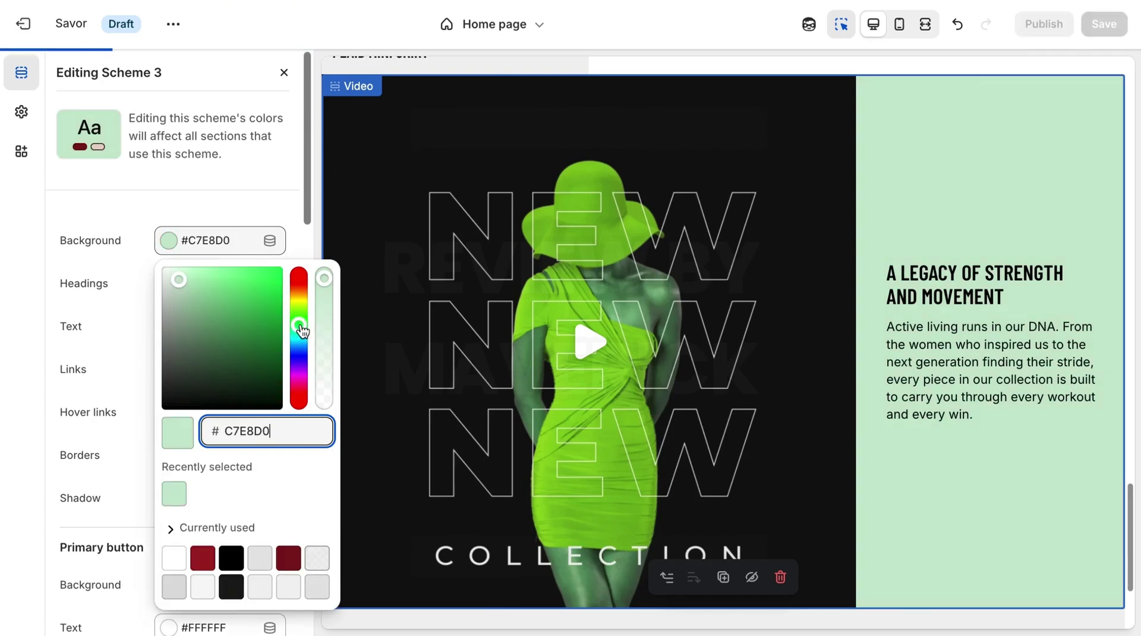
pyautogui.moveTo(179, 280); pyautogui.dragTo(252, 279)
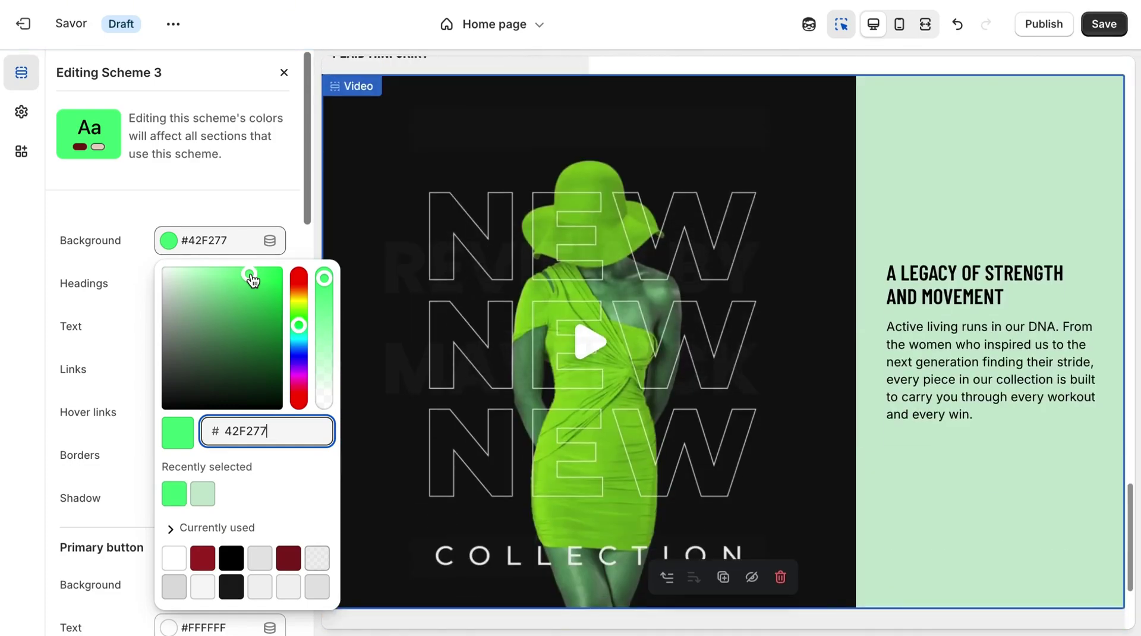
pyautogui.moveTo(252, 279); pyautogui.dragTo(280, 275)
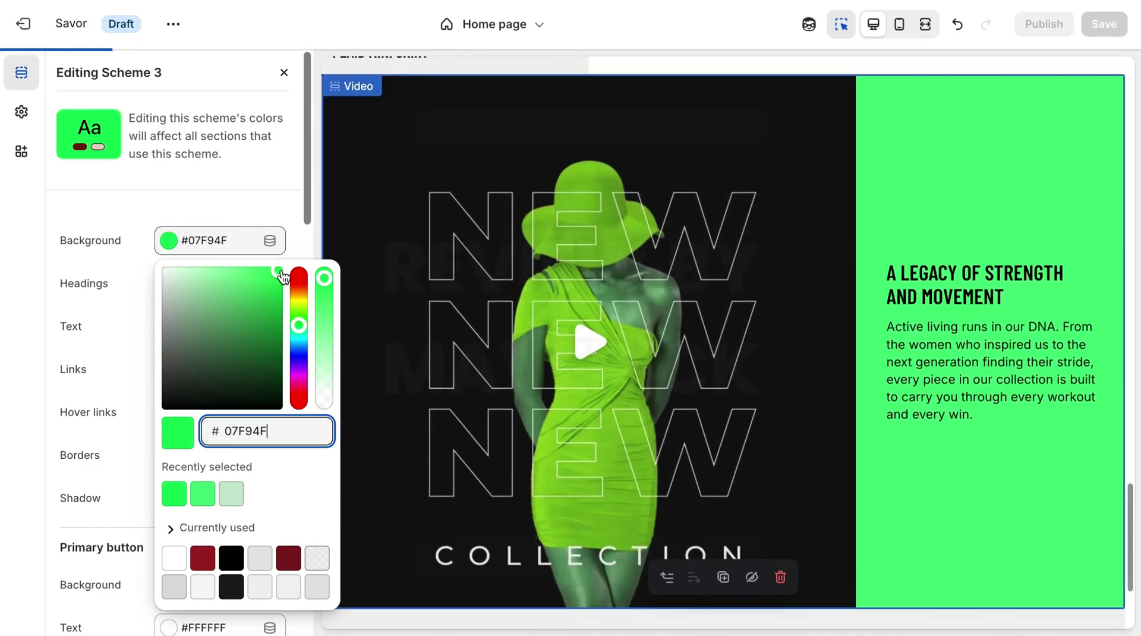
pyautogui.moveTo(304, 329); pyautogui.dragTo(306, 315)
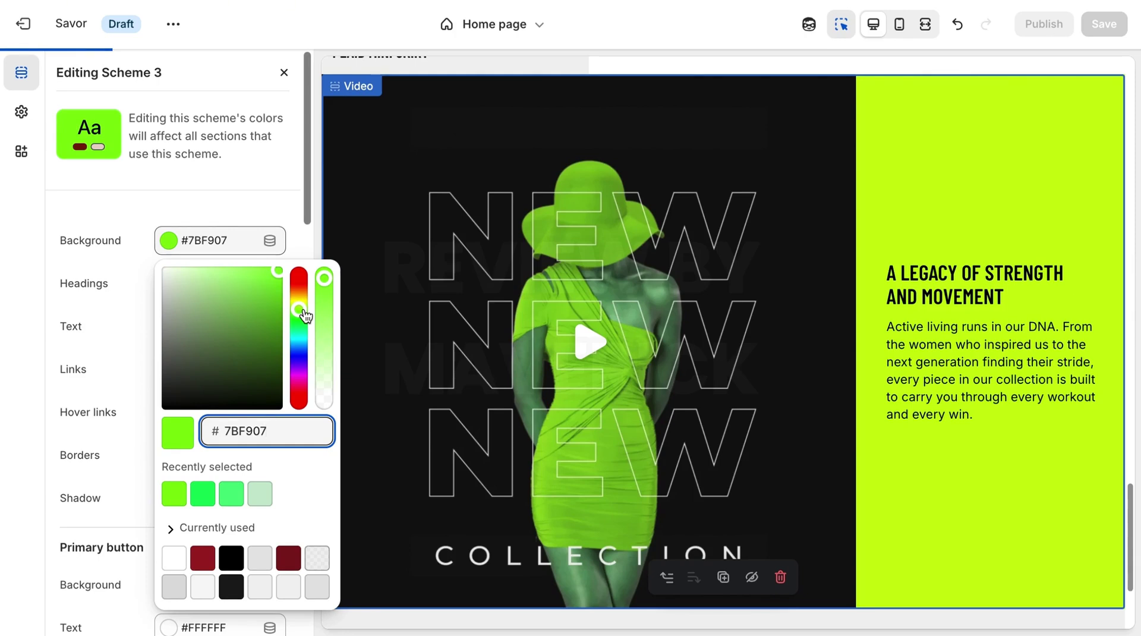
pyautogui.click(267, 272)
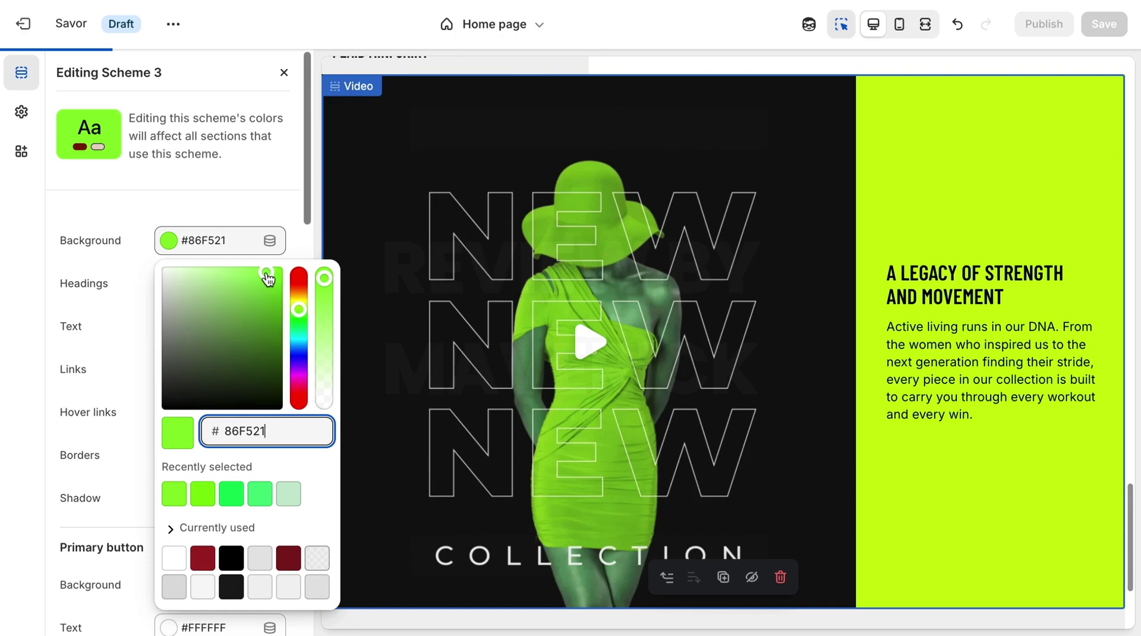
pyautogui.moveTo(267, 279); pyautogui.dragTo(270, 284)
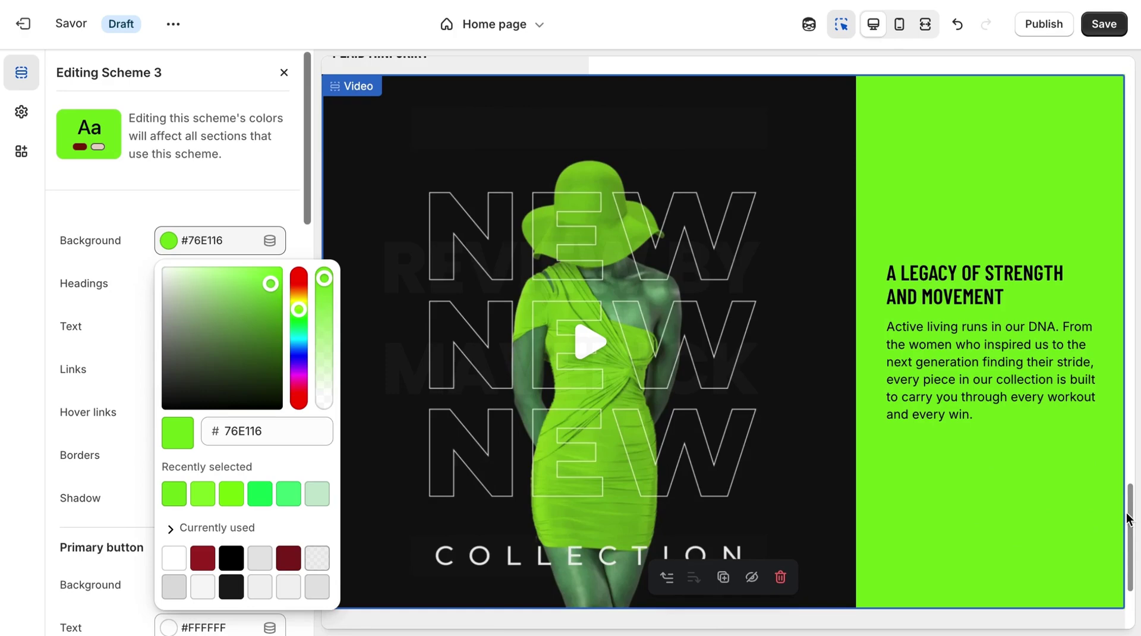
pyautogui.moveTo(1128, 518); pyautogui.dragTo(1092, 596)
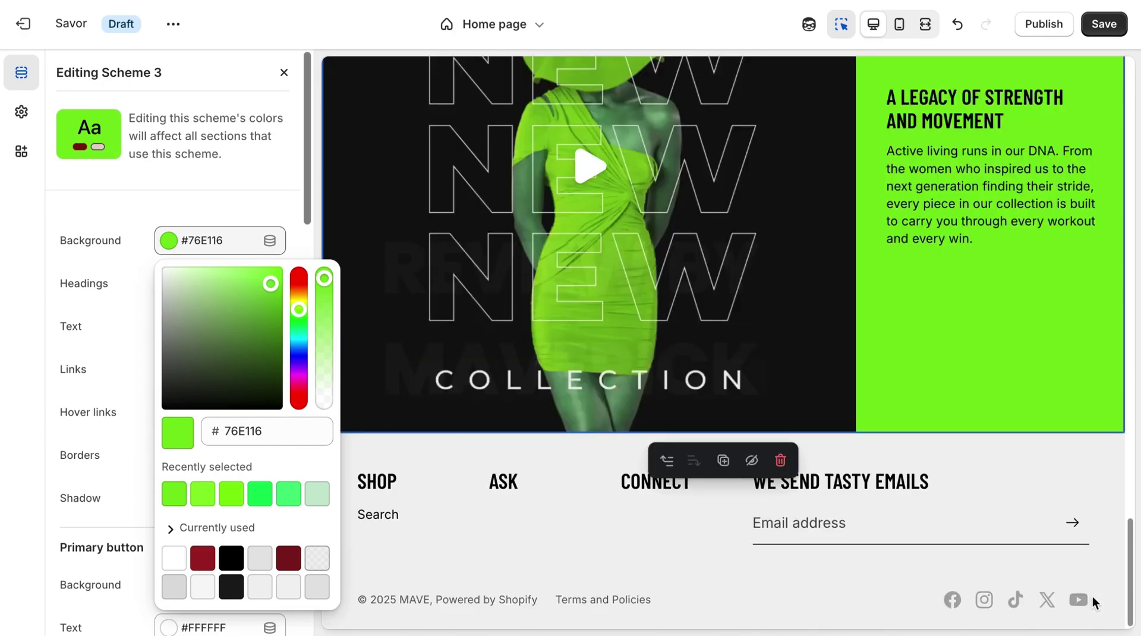
# - Rename the footer's Shop column heading to "STORE" and replace its Footer menu with the STORE menu
pyautogui.scroll(3, 1105, 500)
pyautogui.scroll(-3, 1098, 413)
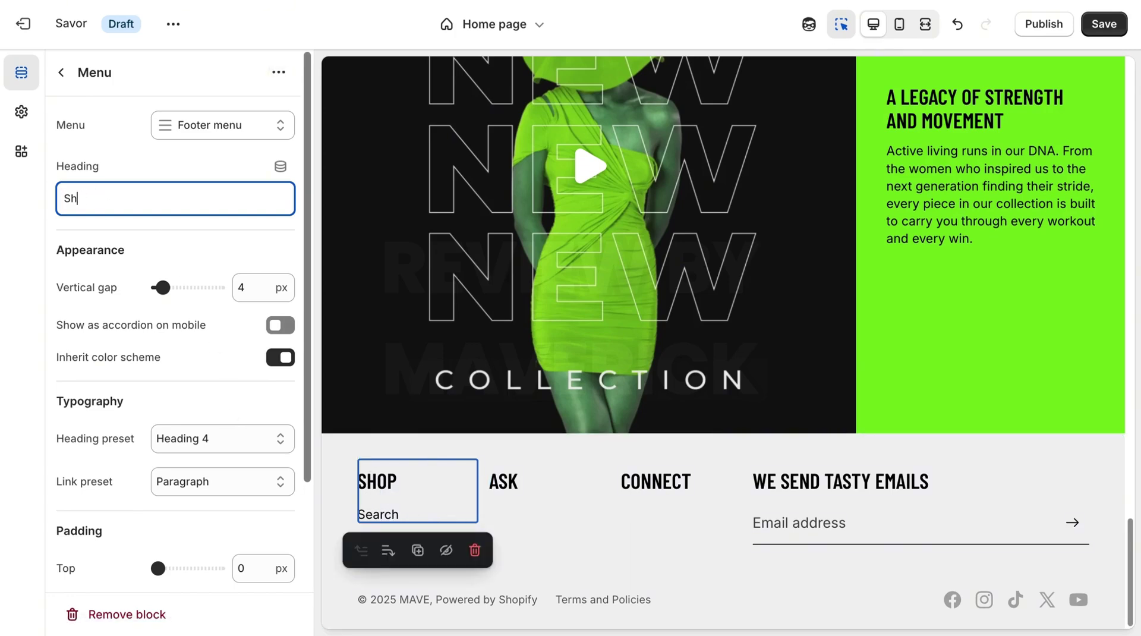
pyautogui.write('TORE')
pyautogui.click(218, 122)
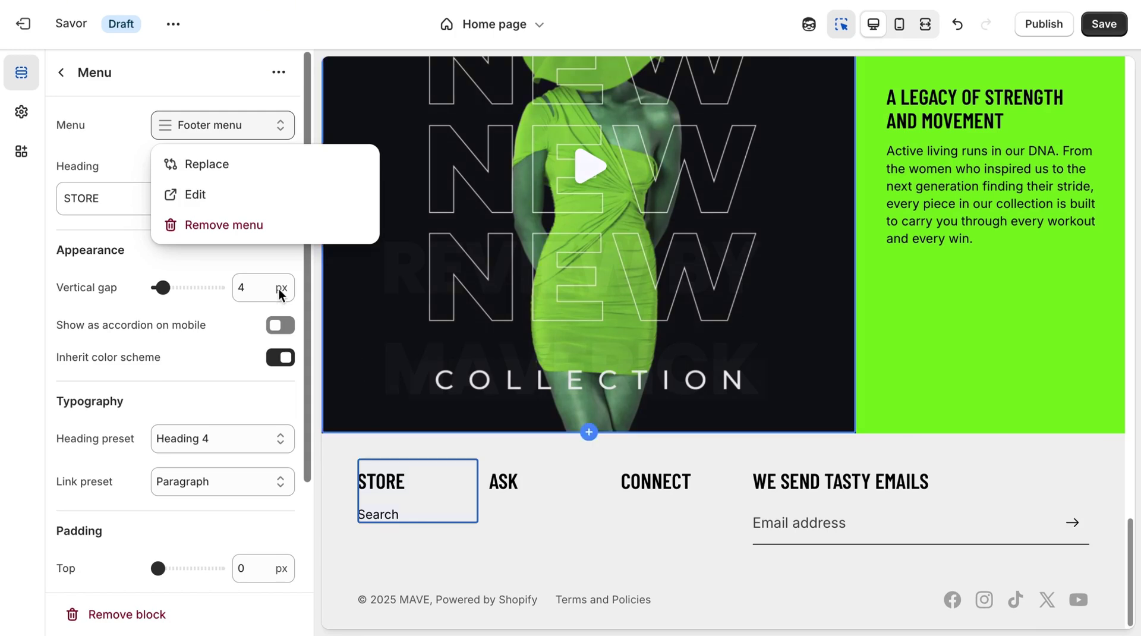
pyautogui.click(215, 158)
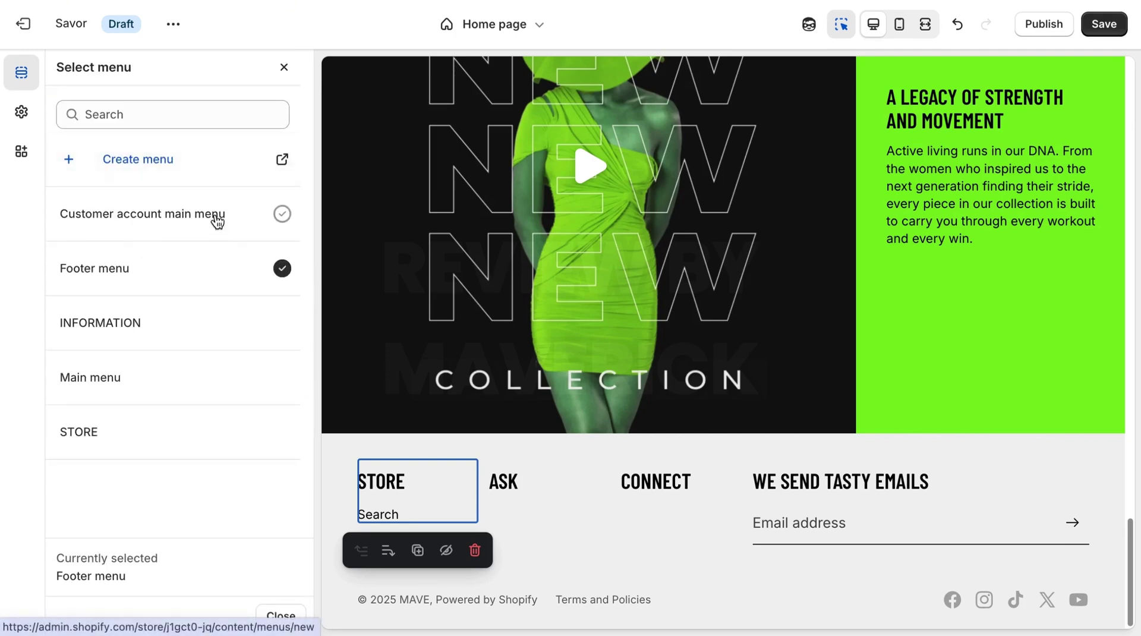
pyautogui.click(143, 432)
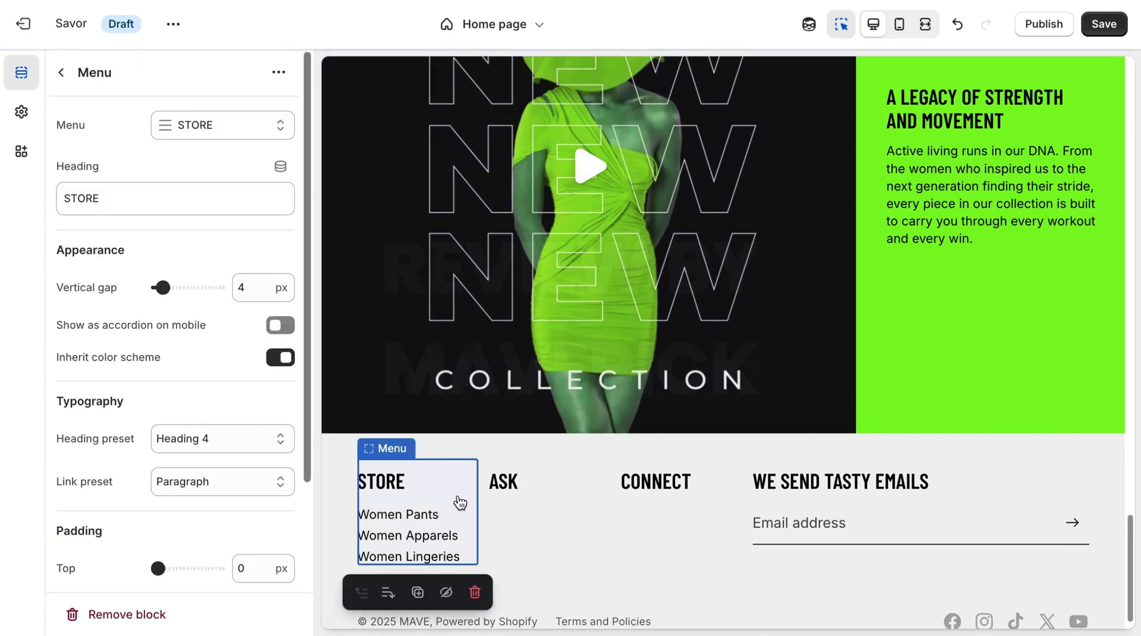
# - Change the footer's Ask column heading to "INFORMATION" and assign the INFORMATION menu to it
pyautogui.click(515, 482)
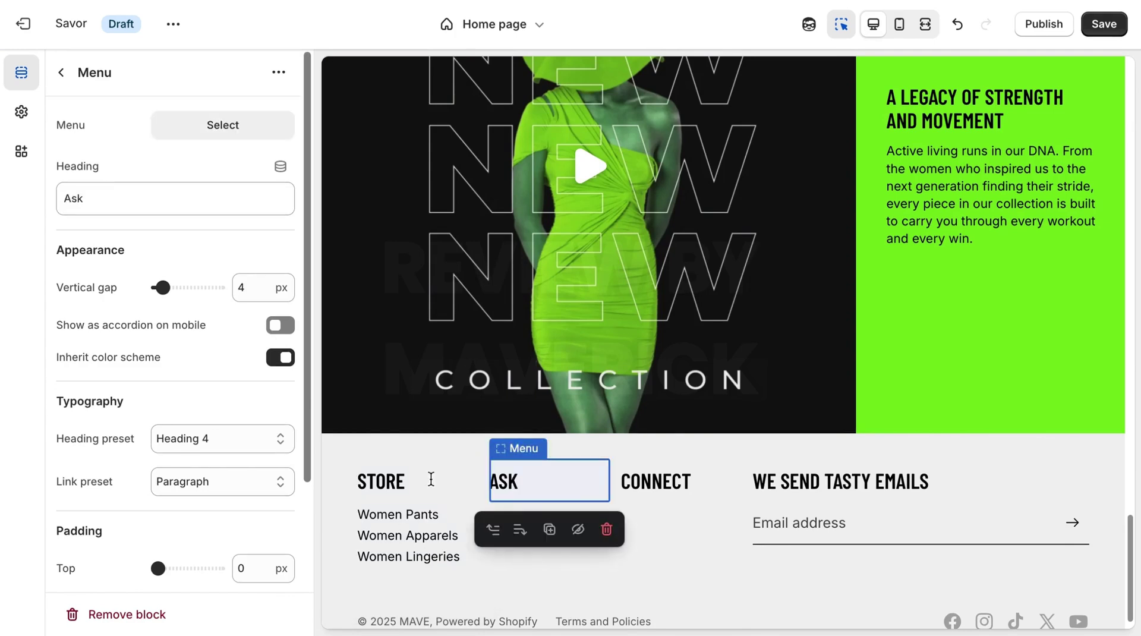
pyautogui.click(122, 195)
pyautogui.press('BackSpace')
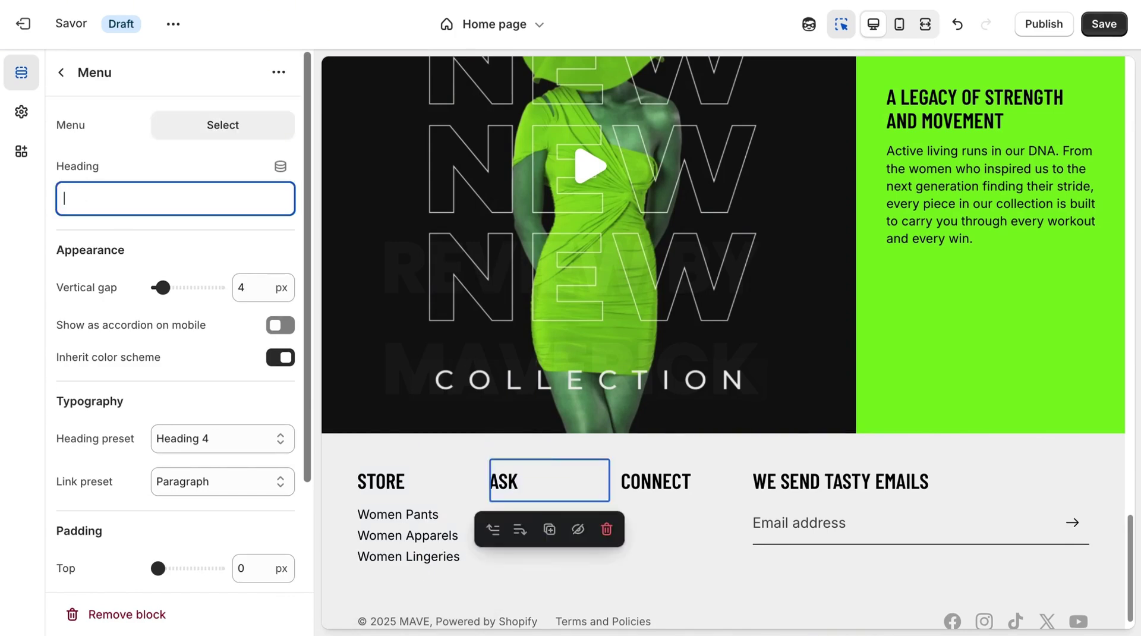
pyautogui.write('INFOT')
pyautogui.press('BackSpace')
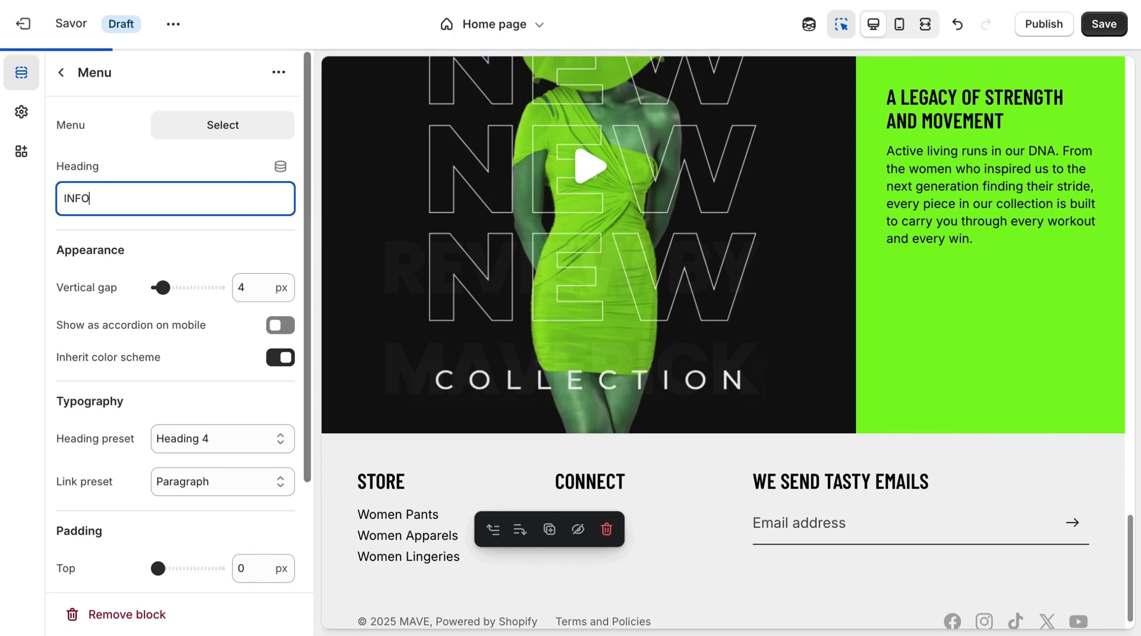
pyautogui.write('RMATION')
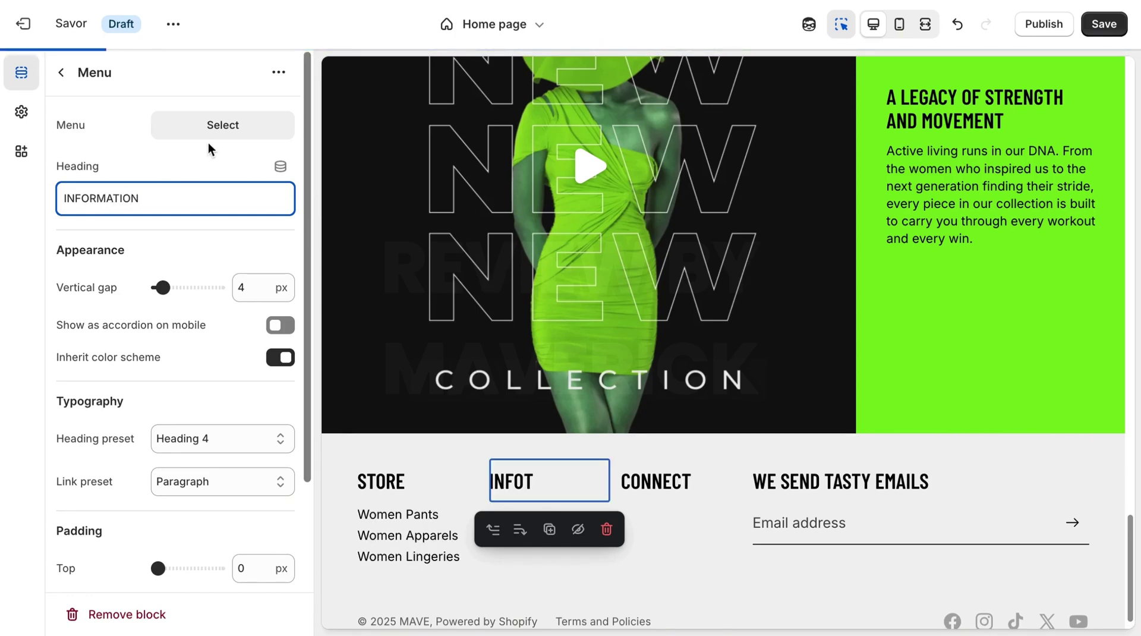
pyautogui.click(220, 127)
pyautogui.click(119, 323)
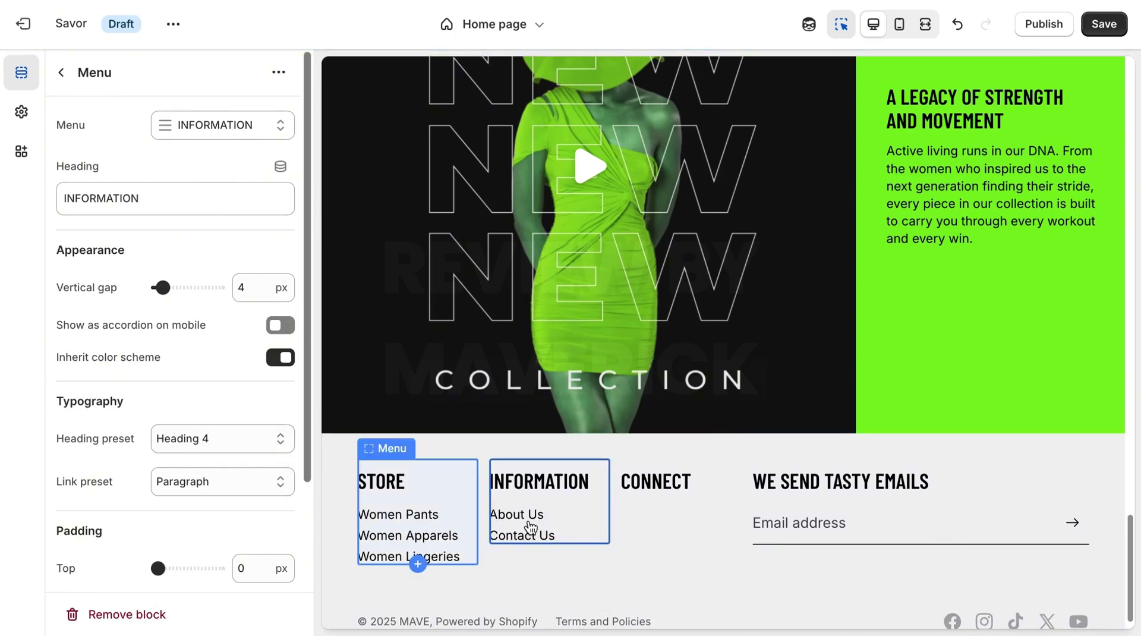
# - Change the footer's Connect column heading to "MENU" and assign the Main menu to it
pyautogui.click(674, 481)
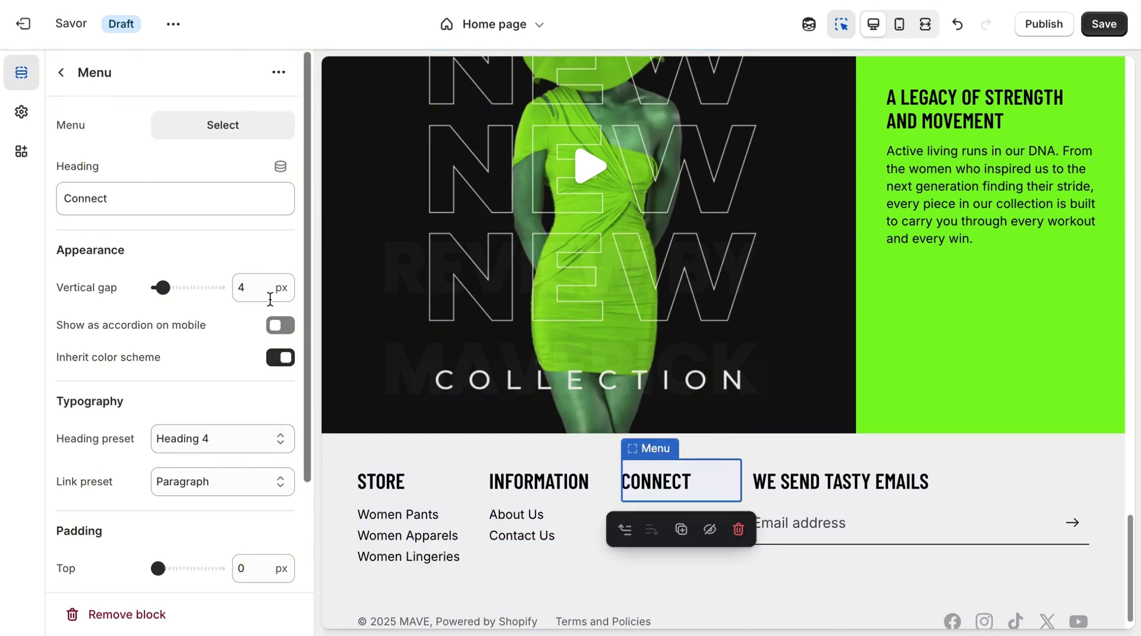
pyautogui.click(205, 202)
pyautogui.write('MENU')
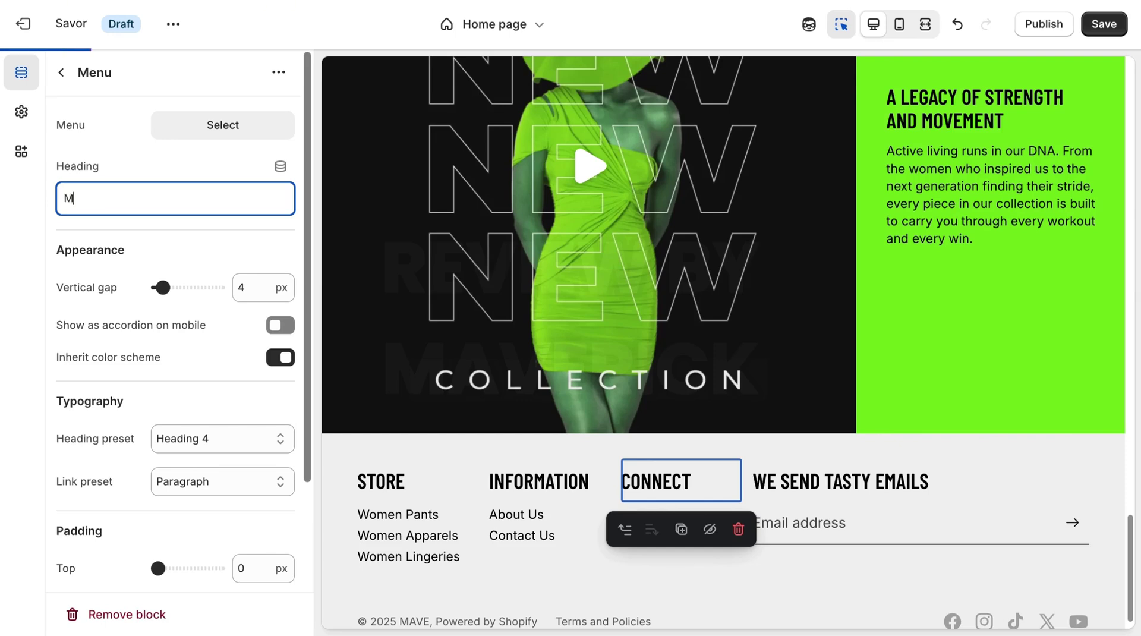
pyautogui.click(239, 125)
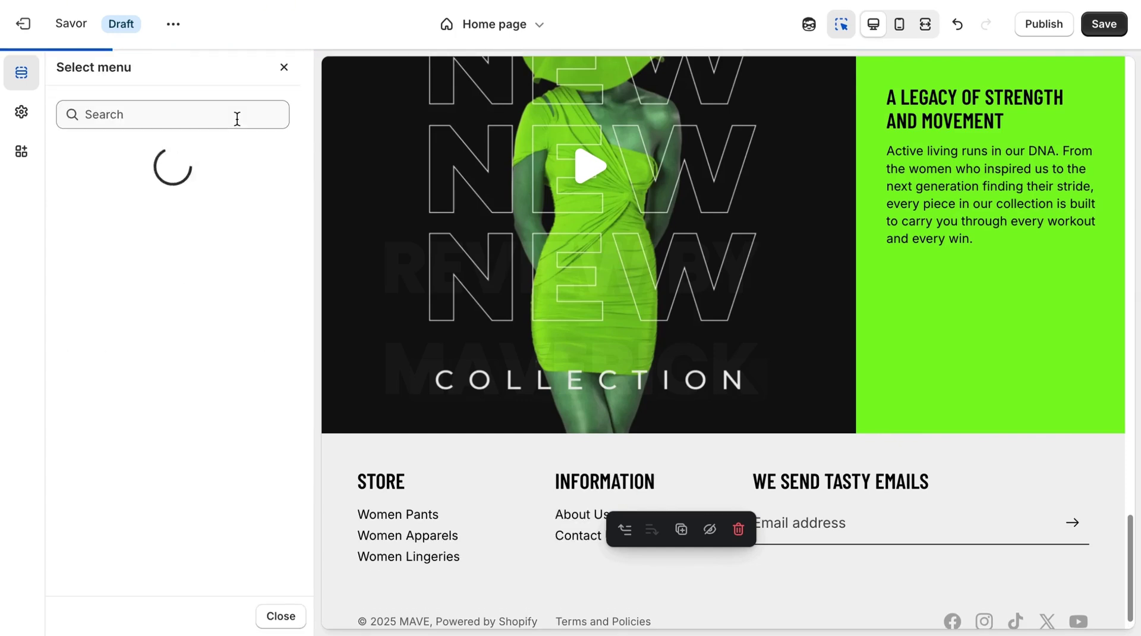
pyautogui.click(104, 380)
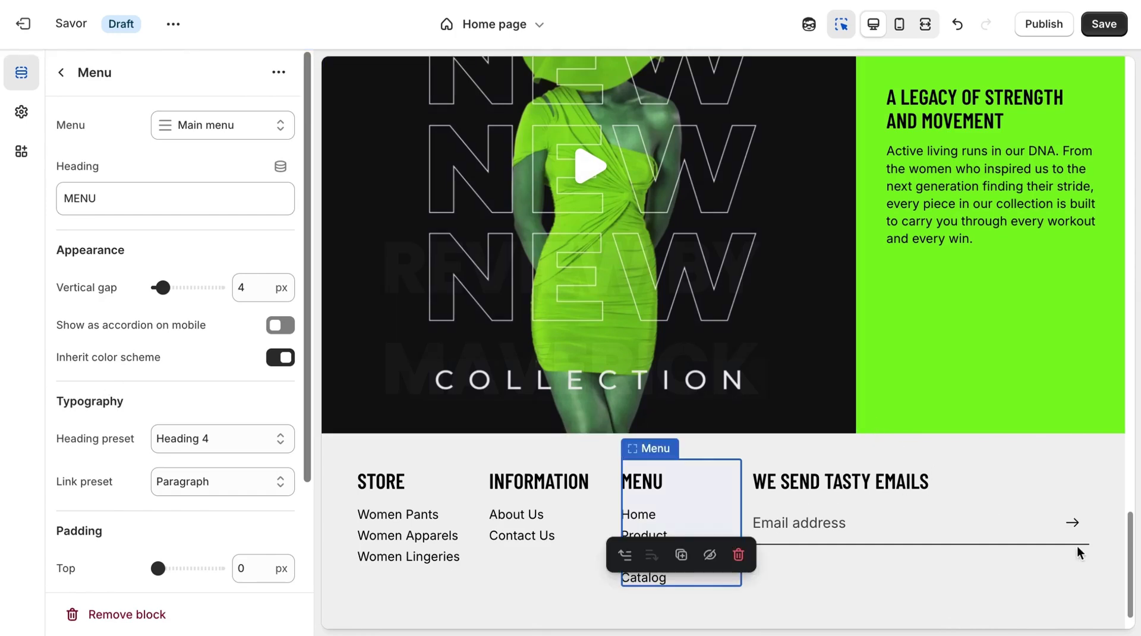
pyautogui.scroll(-1, 1021, 465)
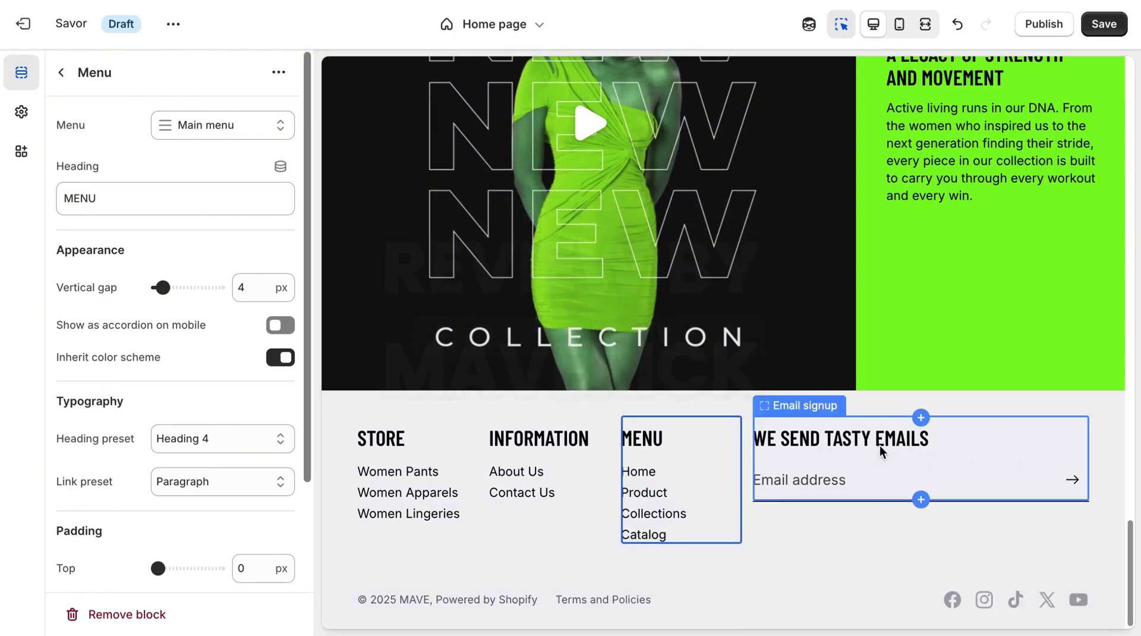
pyautogui.click(1084, 403)
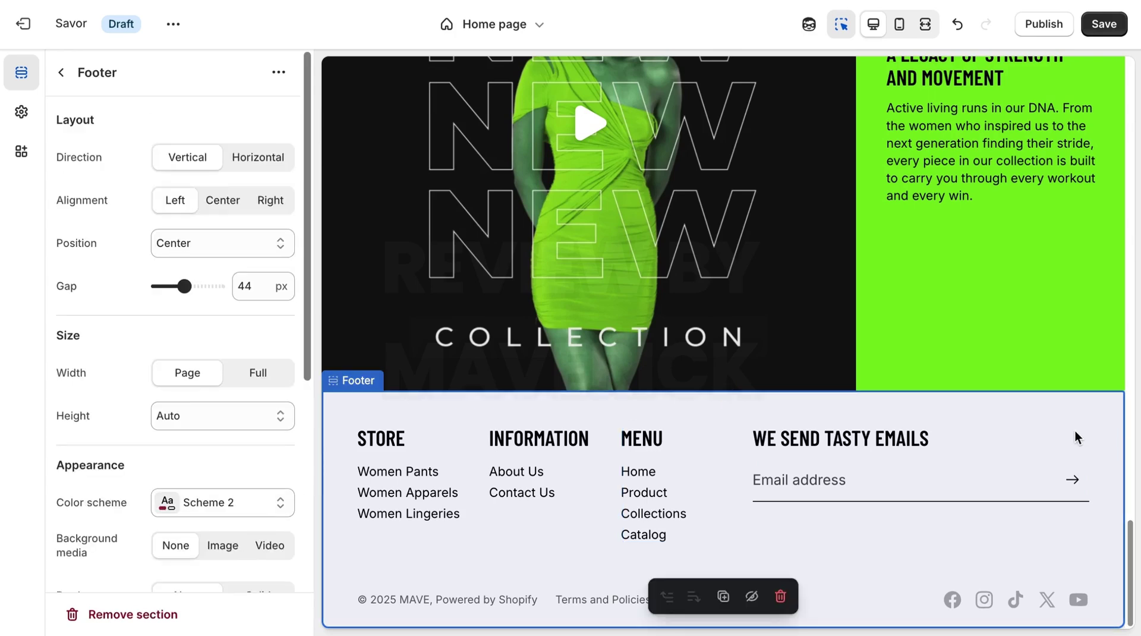
pyautogui.click(214, 502)
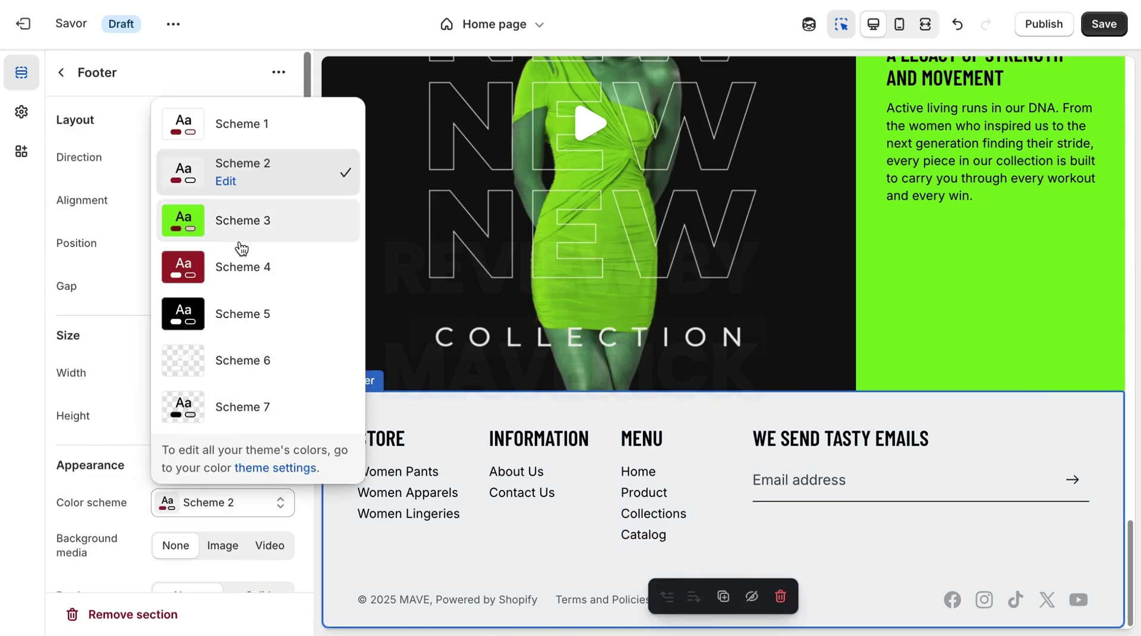
pyautogui.click(230, 182)
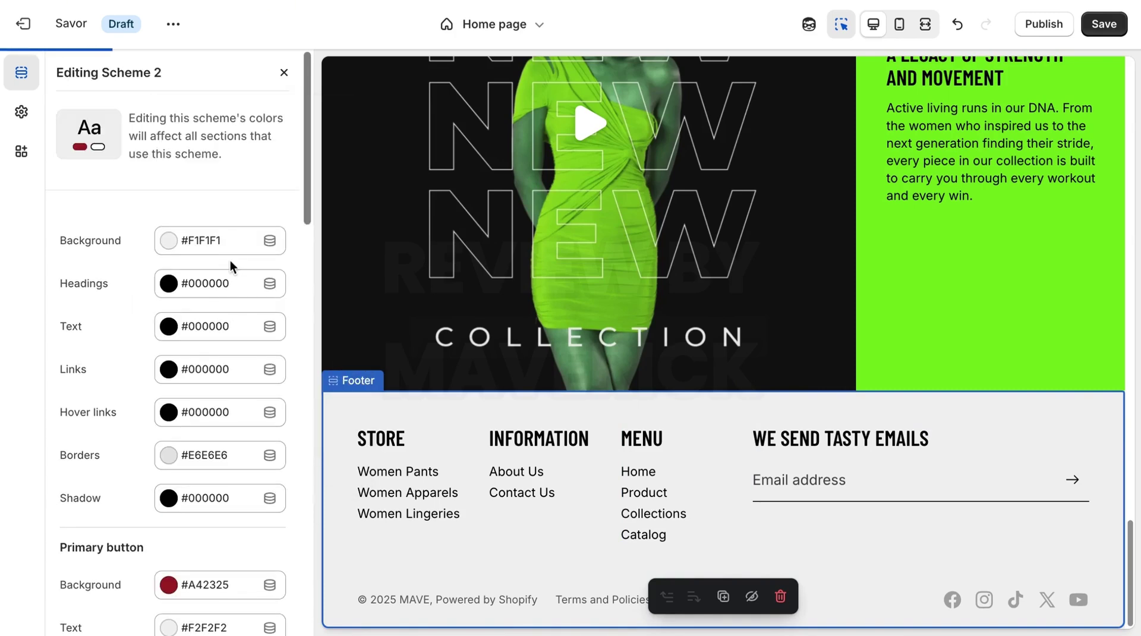
pyautogui.click(213, 241)
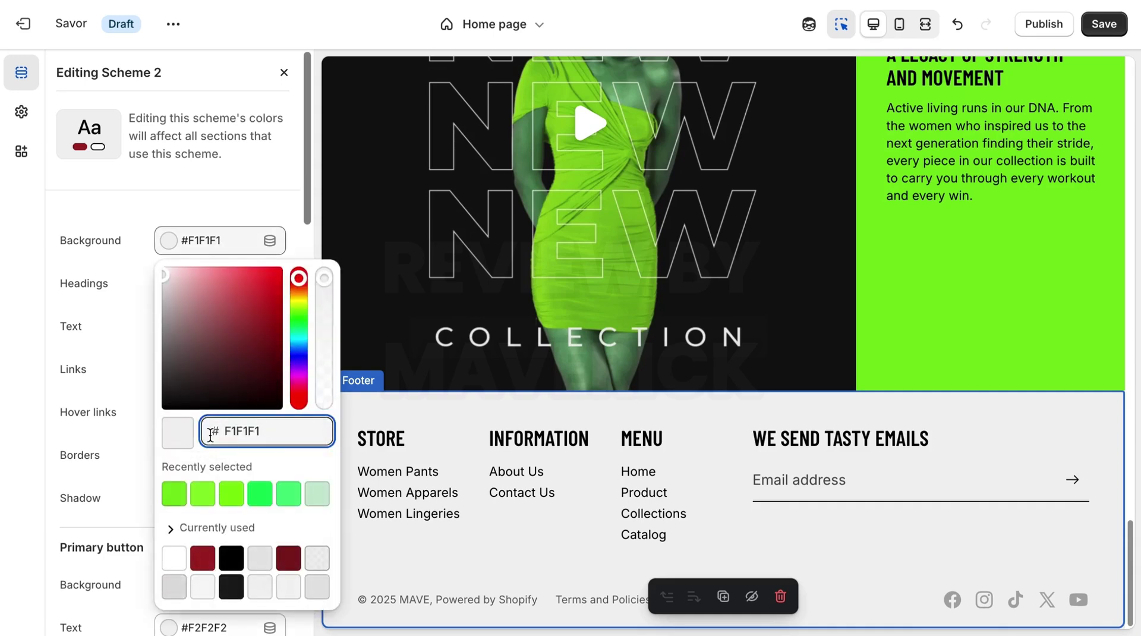
pyautogui.click(414, 474)
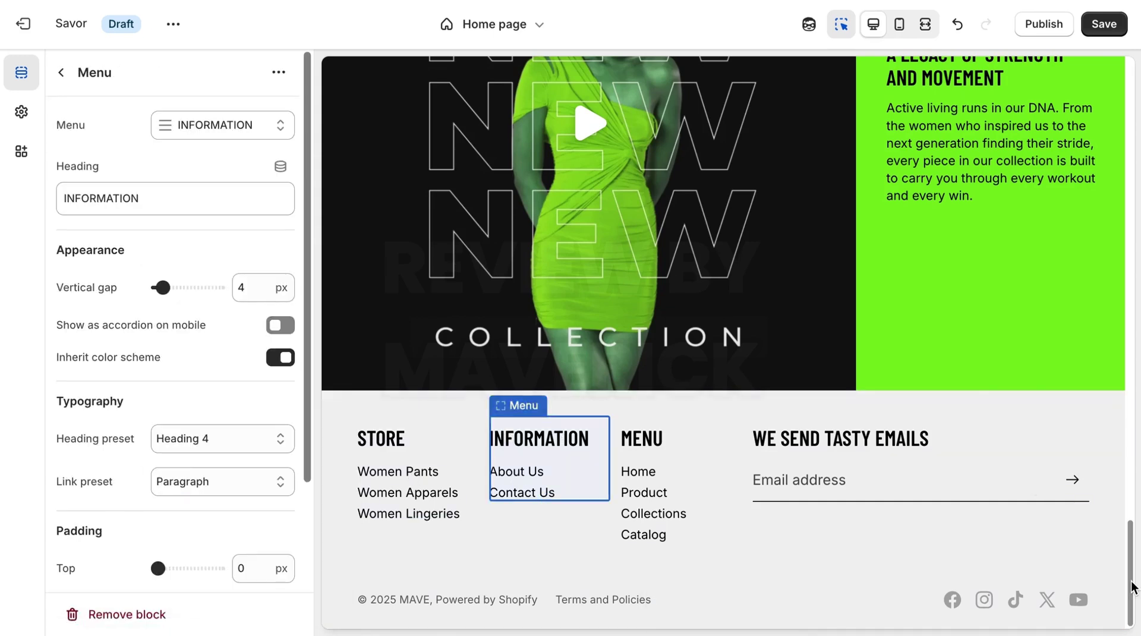
# - Set the Hero section's link to All products
pyautogui.moveTo(1133, 590); pyautogui.dragTo(1131, 297)
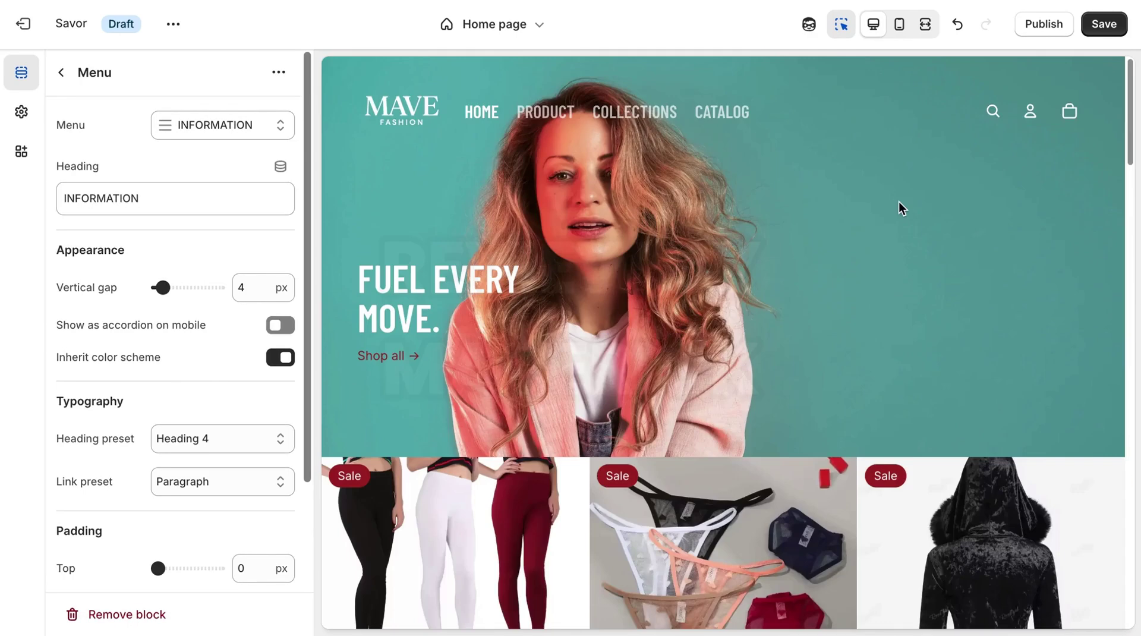
pyautogui.scroll(-10, 898, 201)
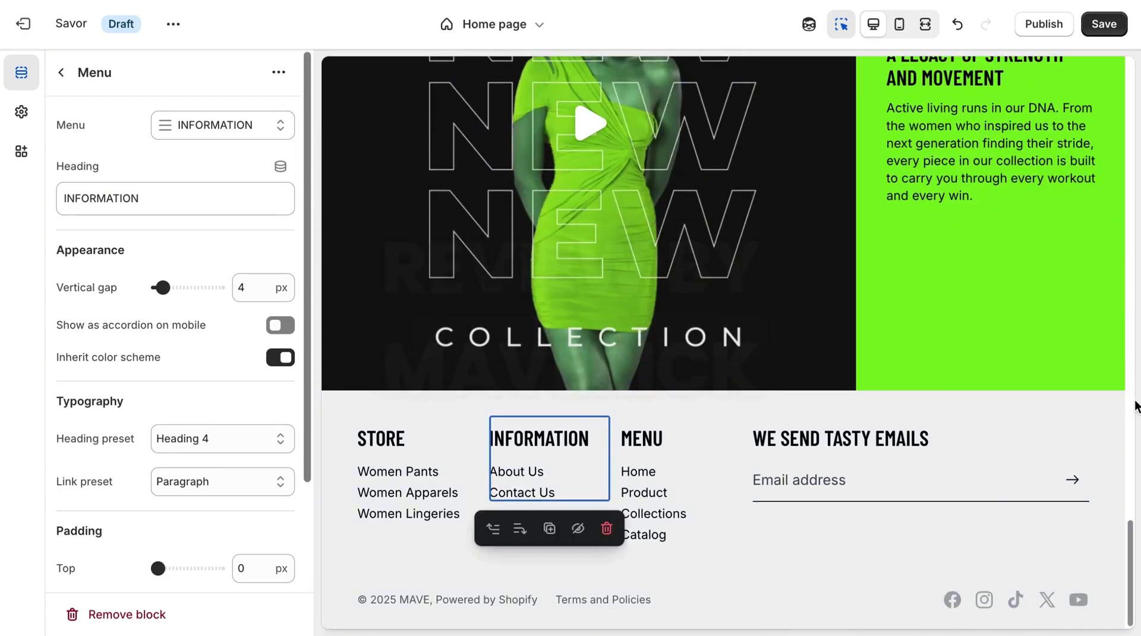
pyautogui.moveTo(1132, 395); pyautogui.dragTo(1130, 102)
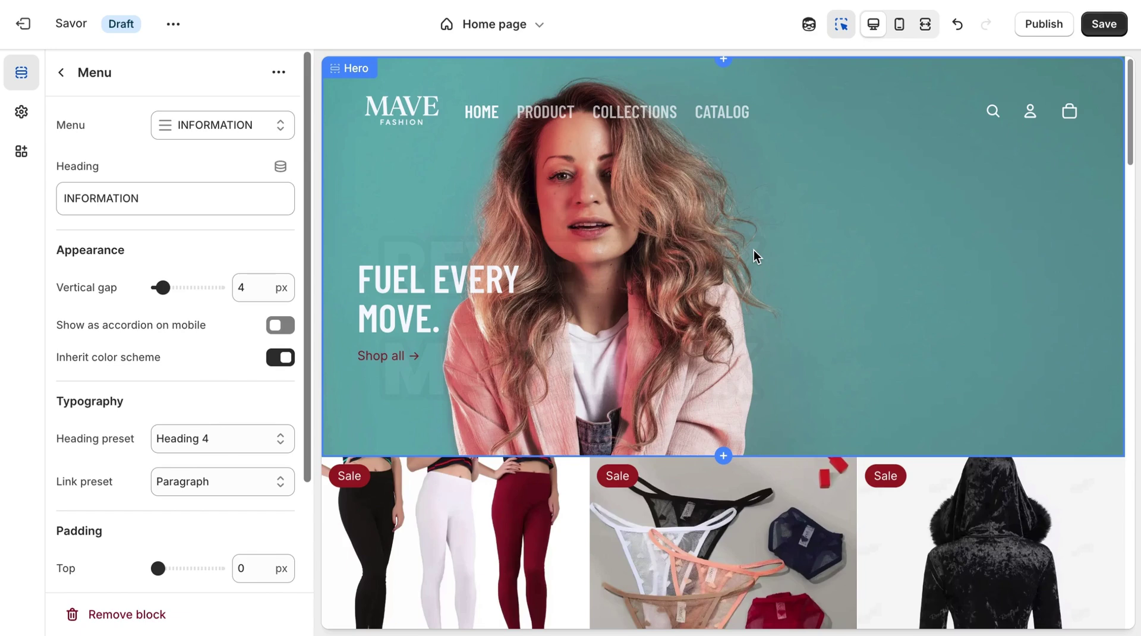
pyautogui.click(813, 236)
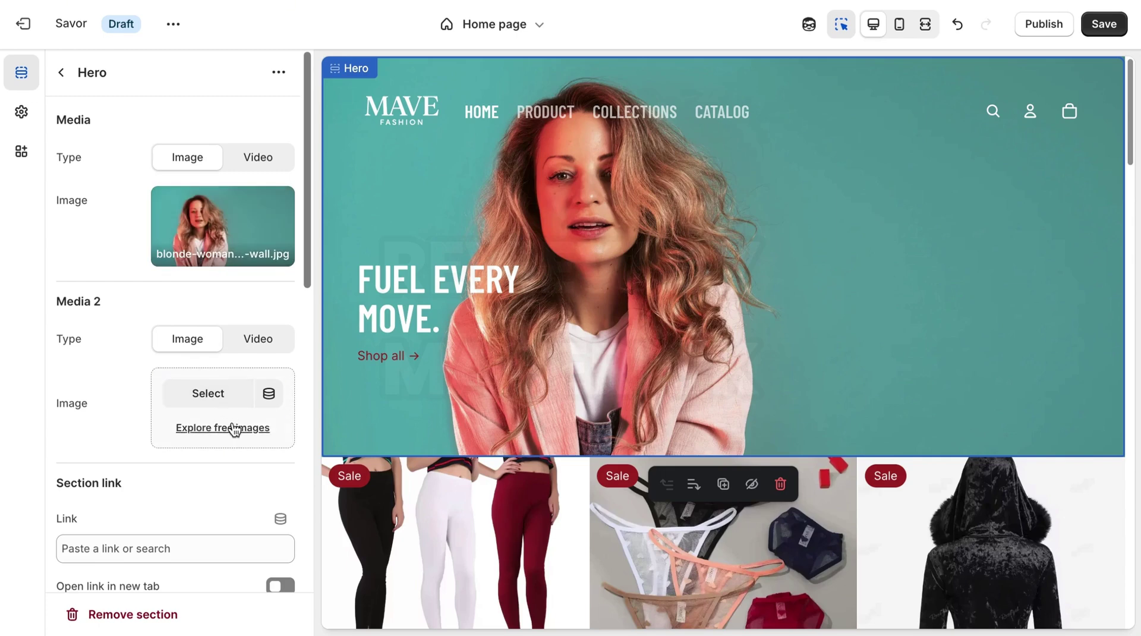
pyautogui.click(227, 546)
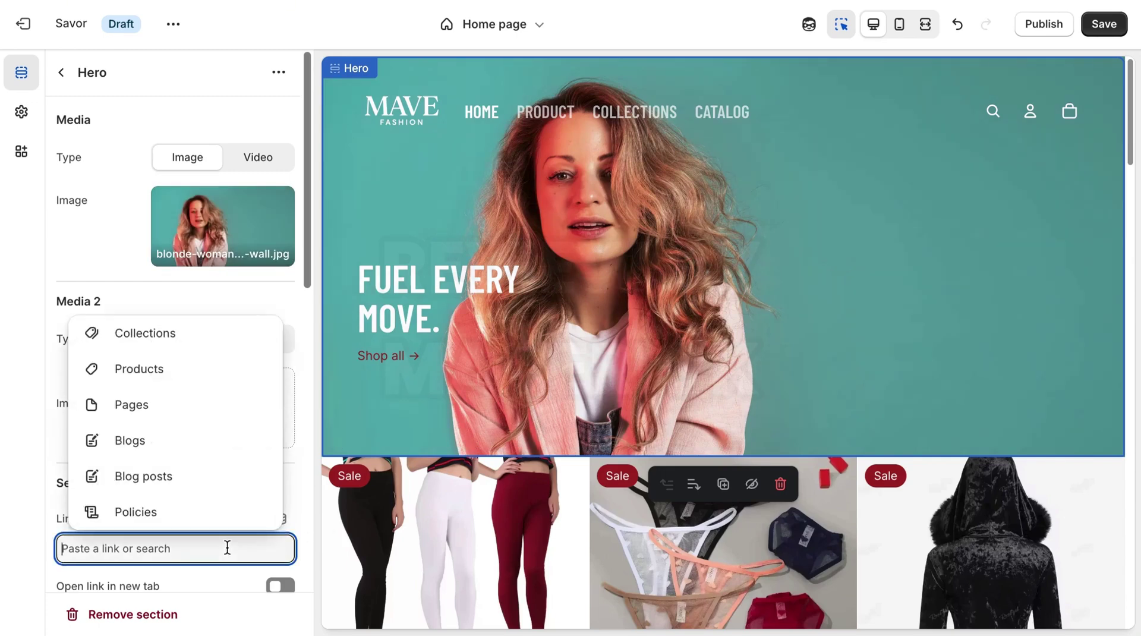
pyautogui.click(130, 365)
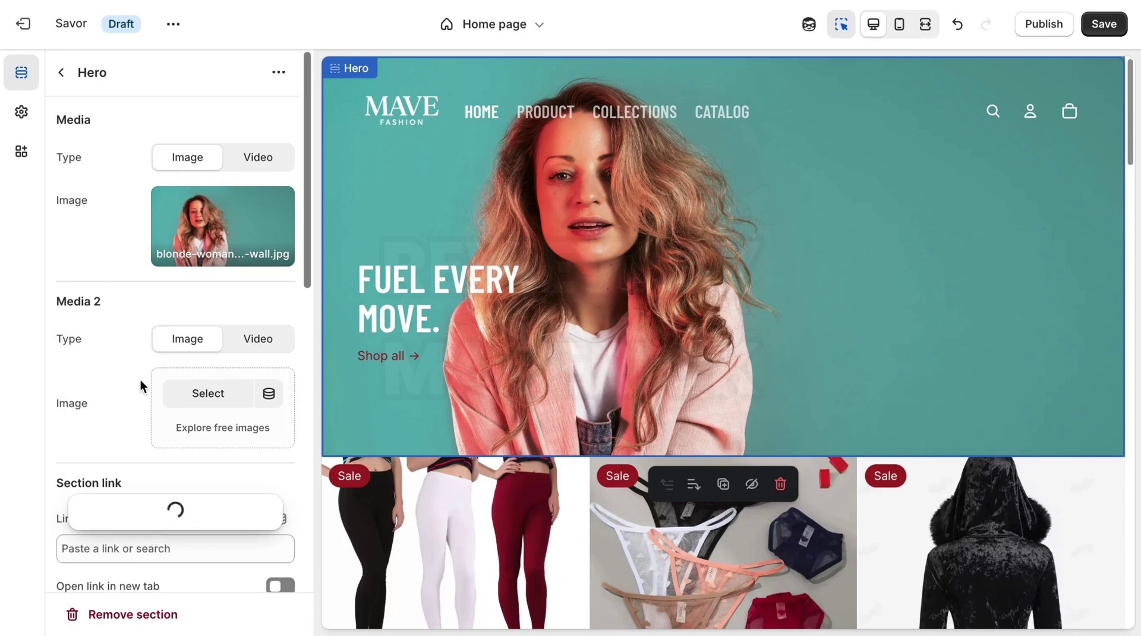
pyautogui.click(162, 138)
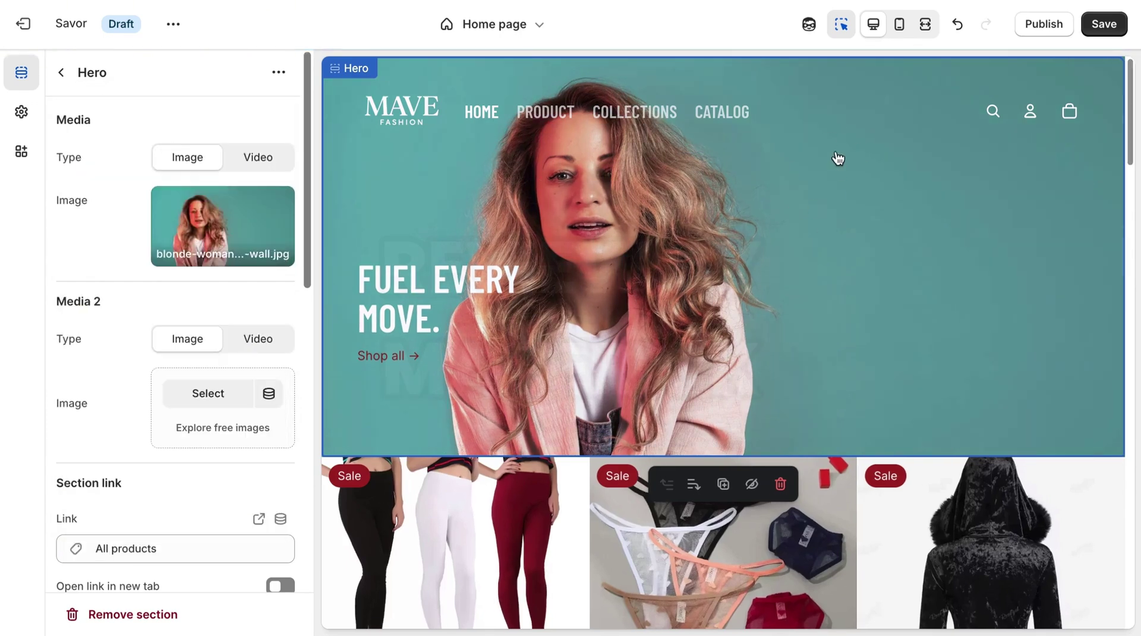
# - Select the footer's Email signup block and copy its heading text, "We send tasty emails"
pyautogui.scroll(-1, 1132, 167)
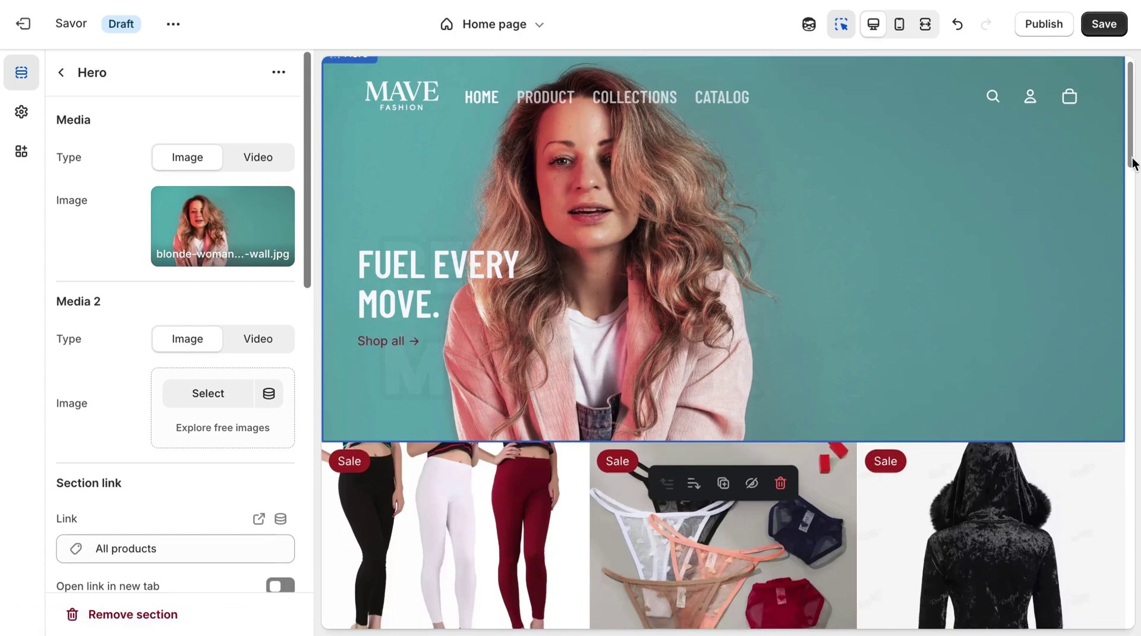
pyautogui.scroll(-15, 1132, 158)
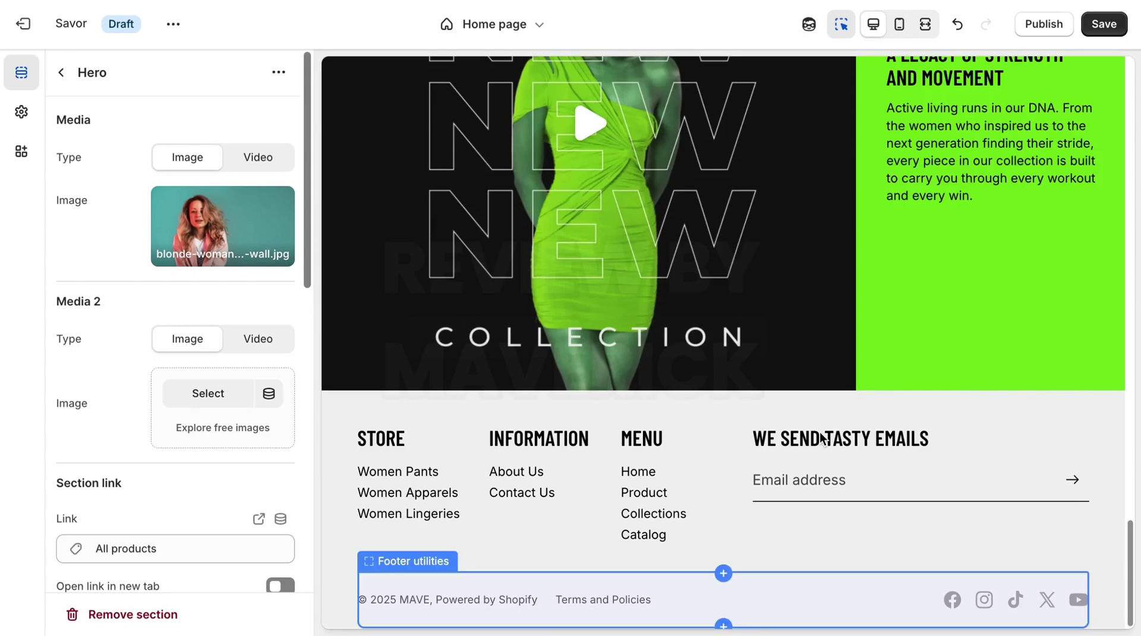
pyautogui.click(821, 442)
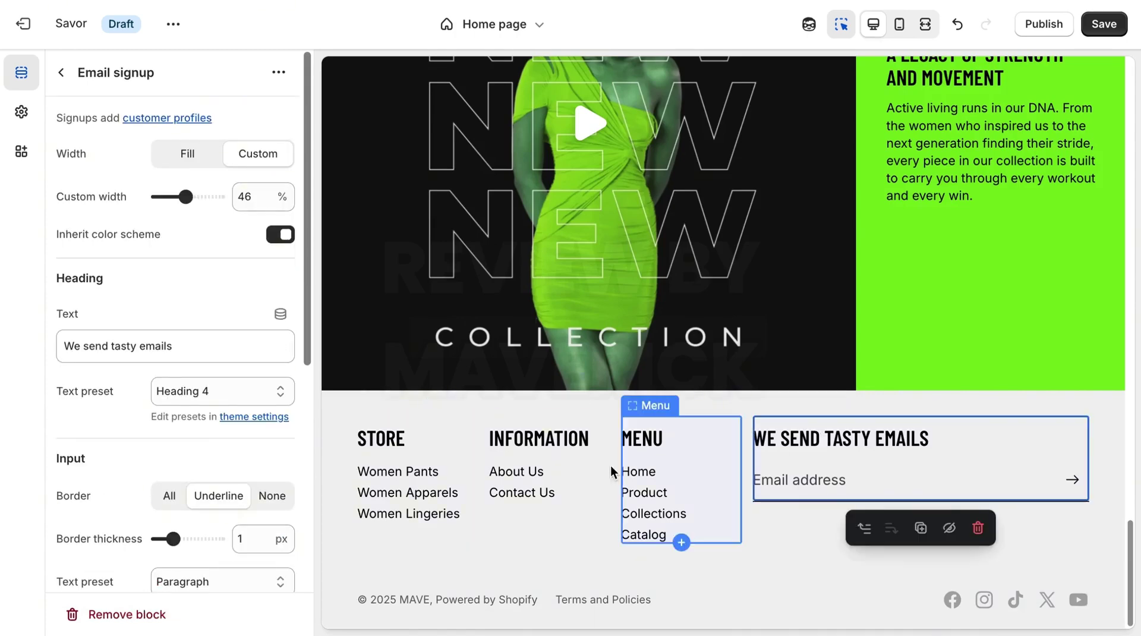
pyautogui.tripleClick(119, 346)
pyautogui.rightClick(119, 345)
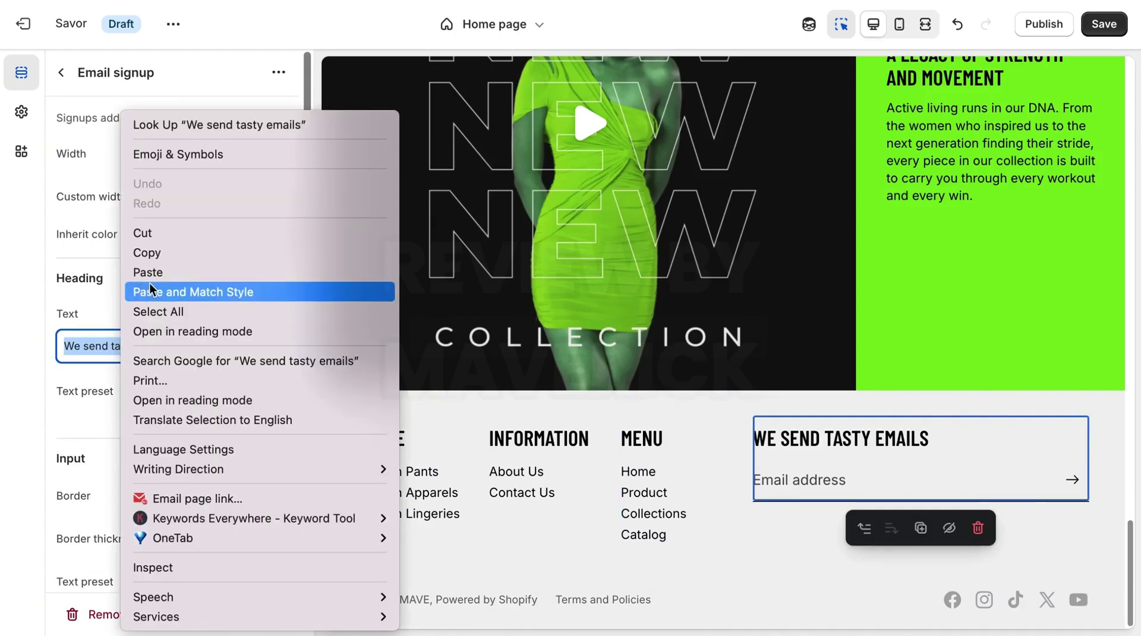
pyautogui.click(166, 256)
# - Switch to ChatGPT and submit the copied heading "We send tasty emails" for rewriting in the existing conversation
pyautogui.press('super+Tab')
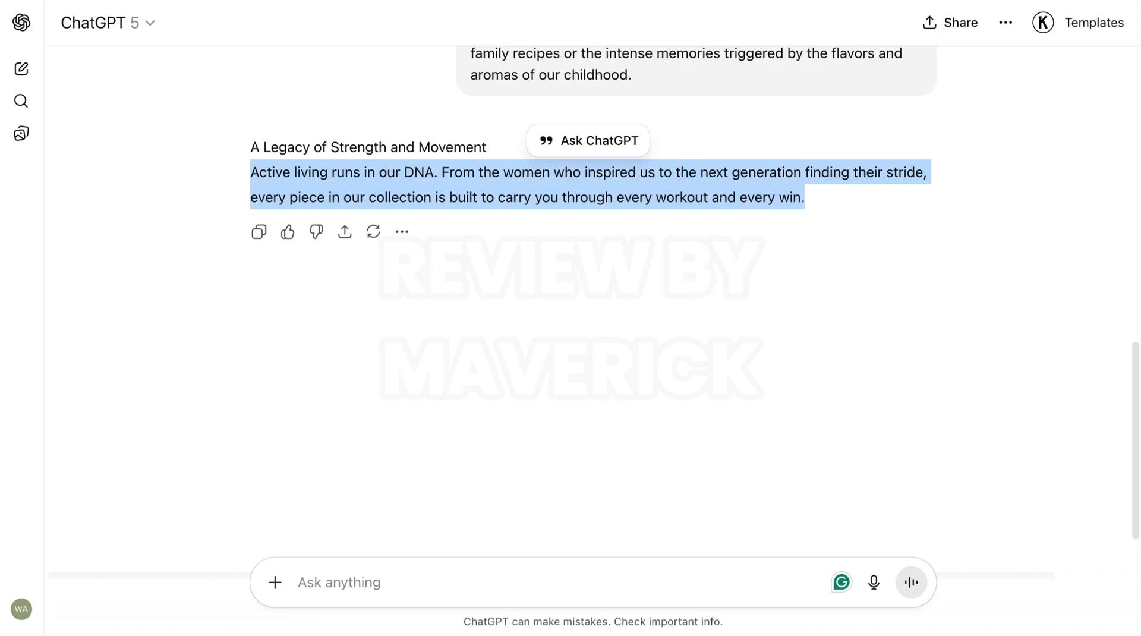
pyautogui.rightClick(483, 599)
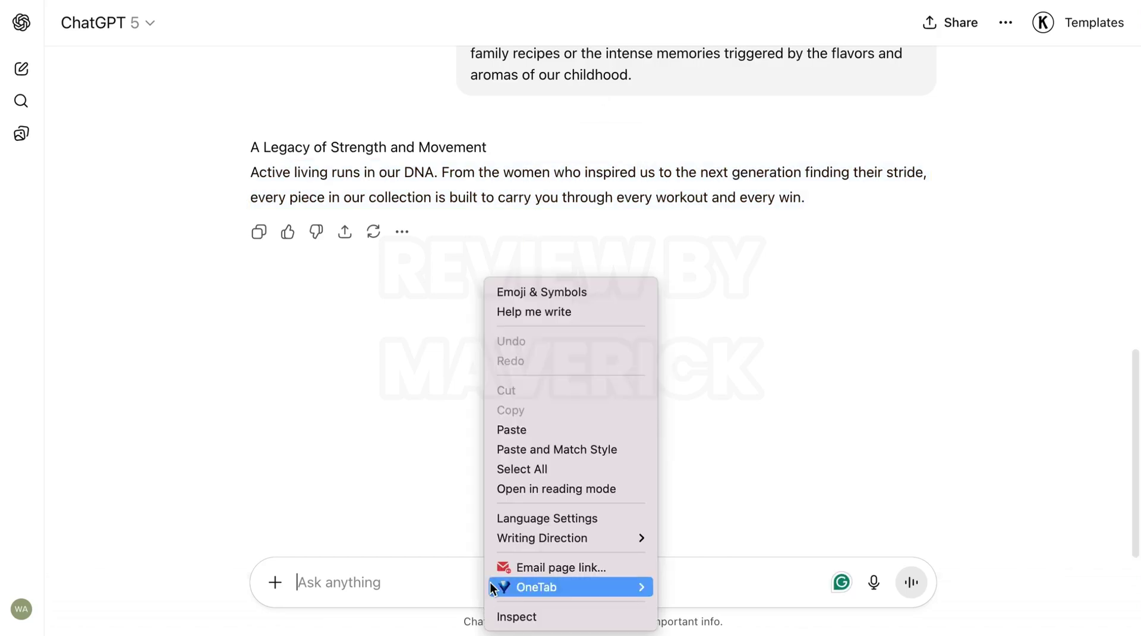
pyautogui.click(542, 429)
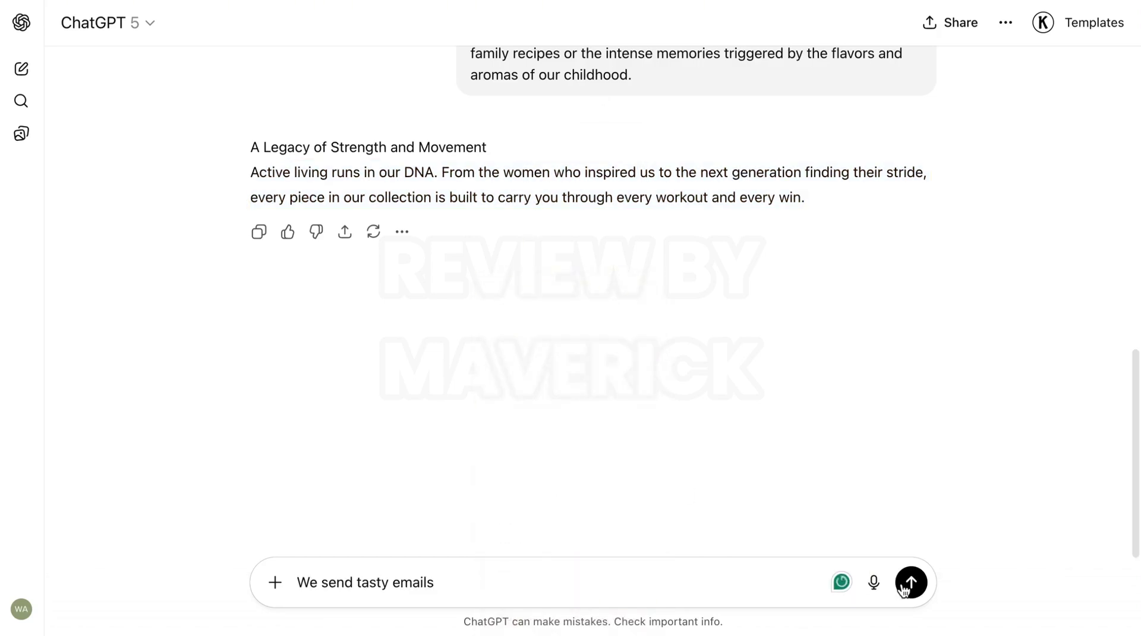
pyautogui.click(898, 587)
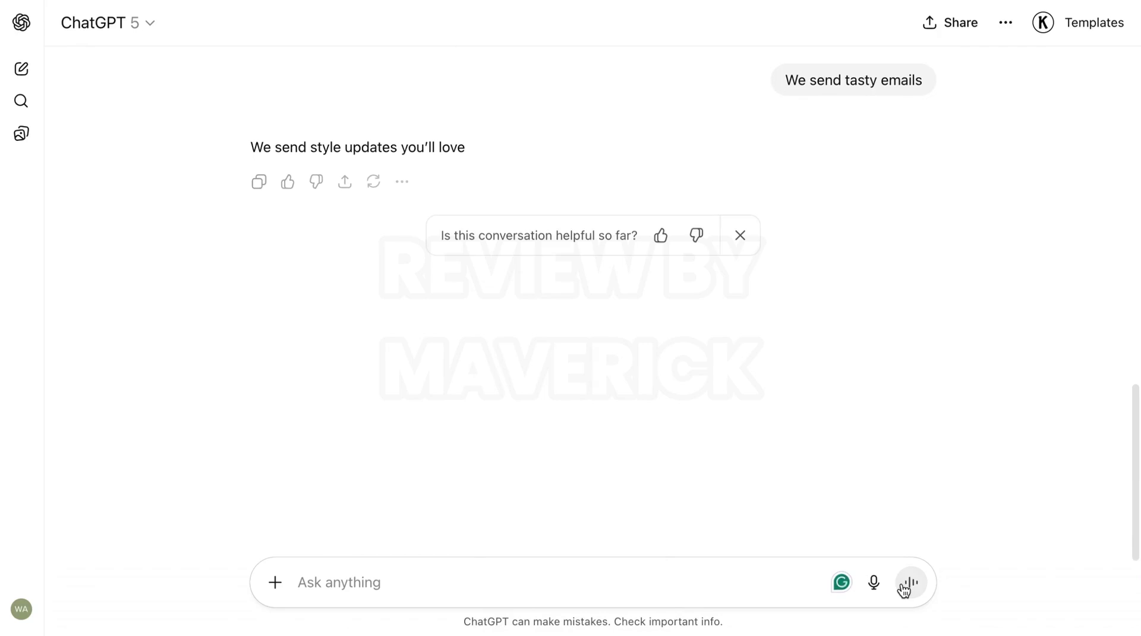
# - Copy ChatGPT's rewritten heading and replace the Email signup heading in the theme editor with "We send style updates you'll love"
pyautogui.tripleClick(425, 140)
pyautogui.rightClick(426, 141)
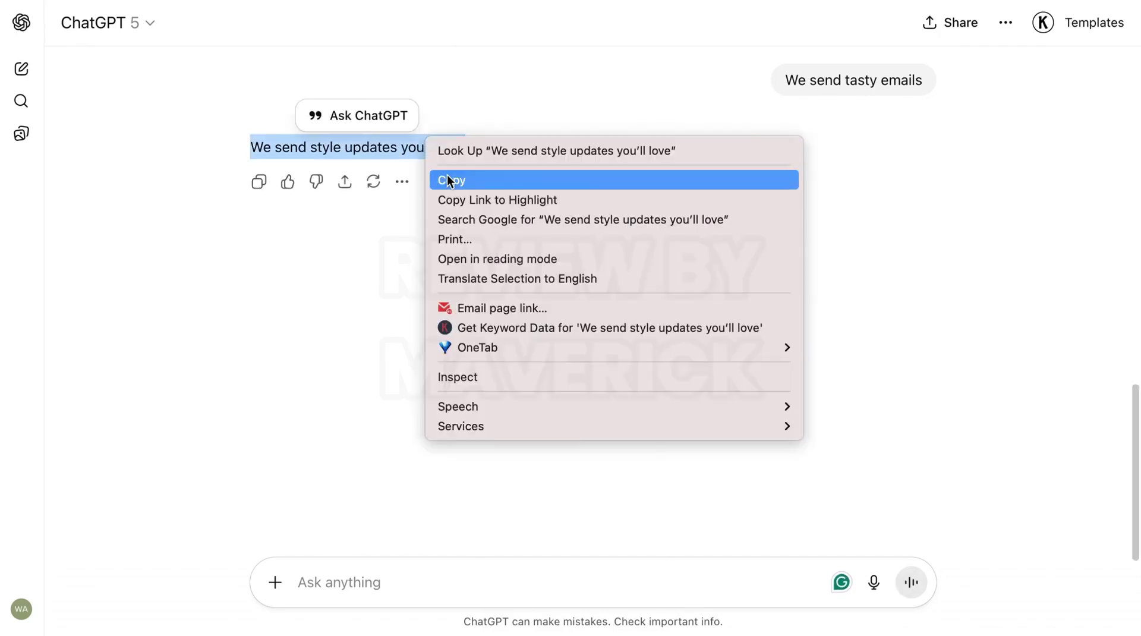
pyautogui.click(443, 178)
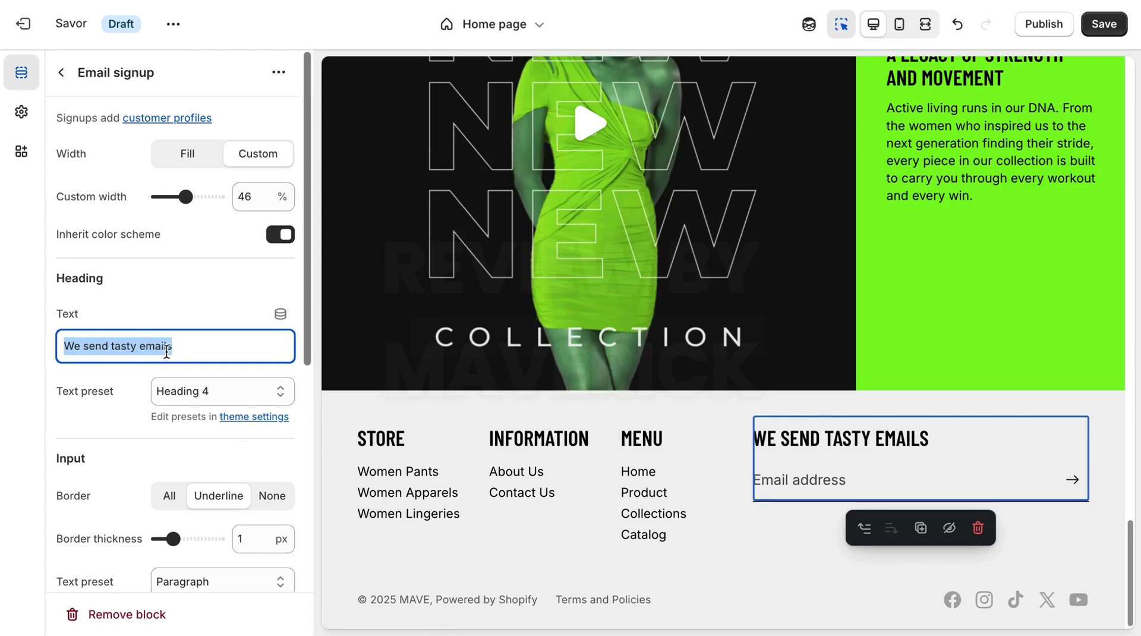
pyautogui.rightClick(166, 352)
pyautogui.click(208, 271)
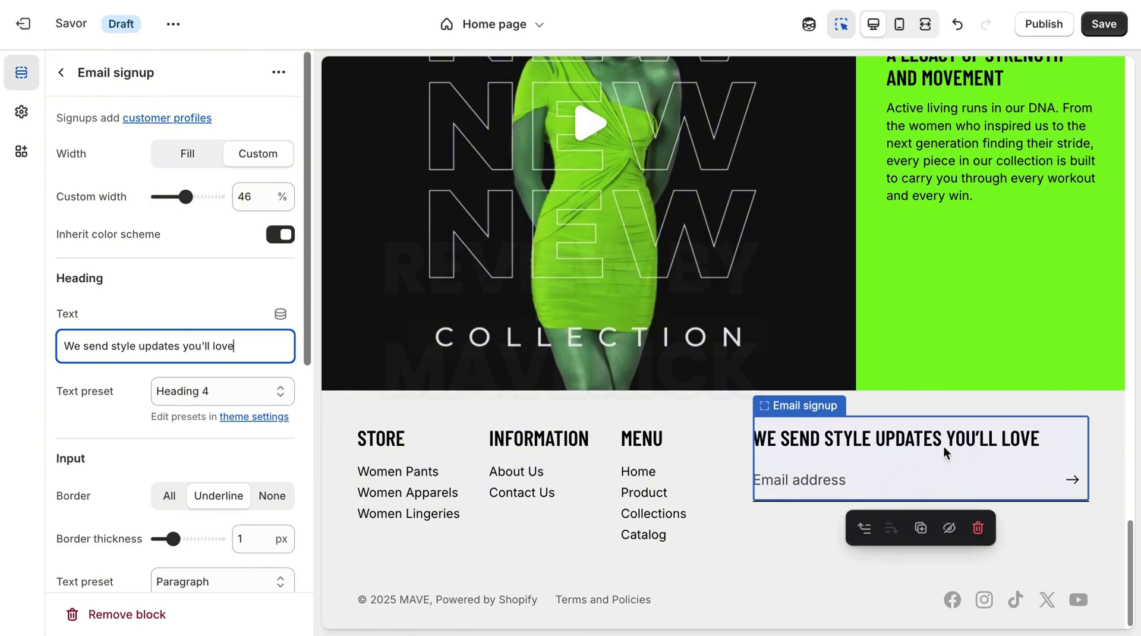
# - Turn off the "Powered by Shopify" text in the footer's Copyright block
pyautogui.click(1013, 473)
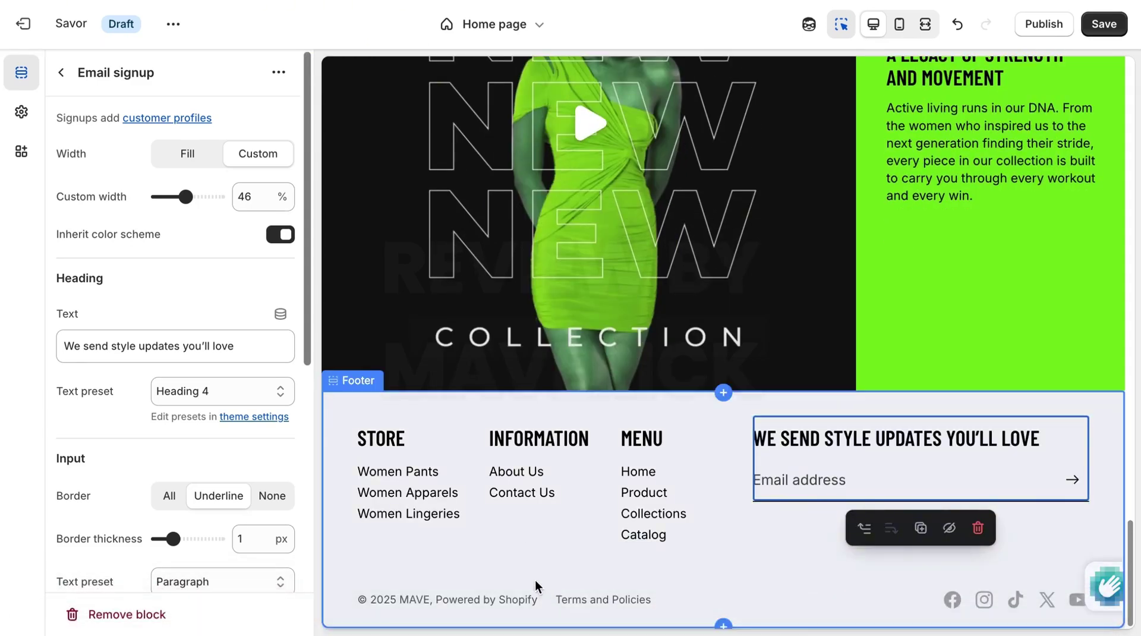
pyautogui.click(486, 600)
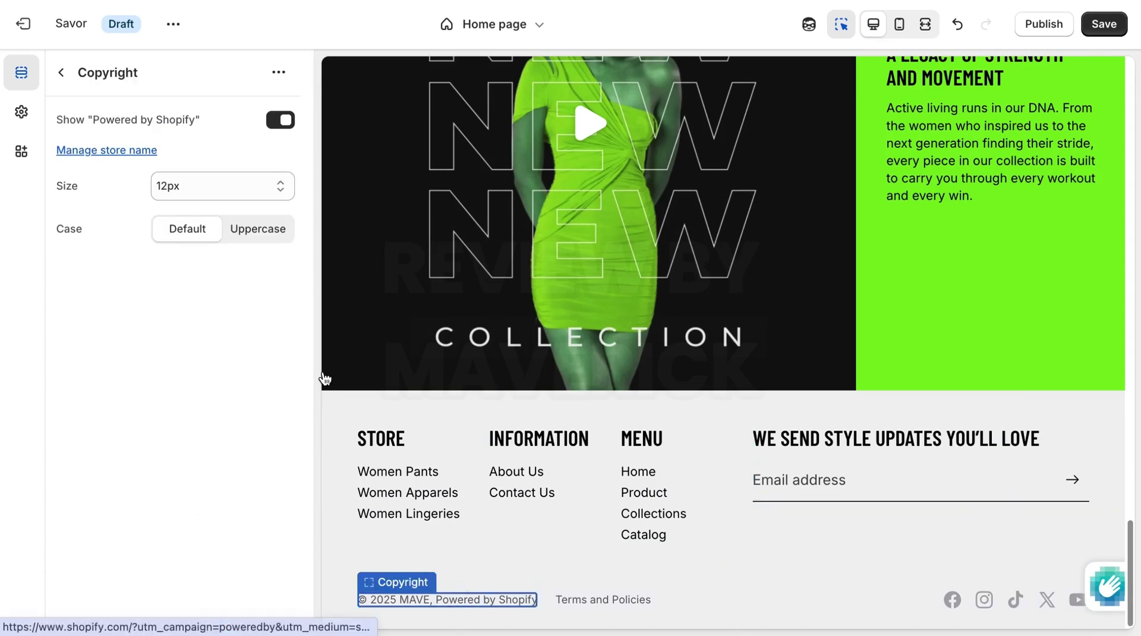
pyautogui.click(278, 121)
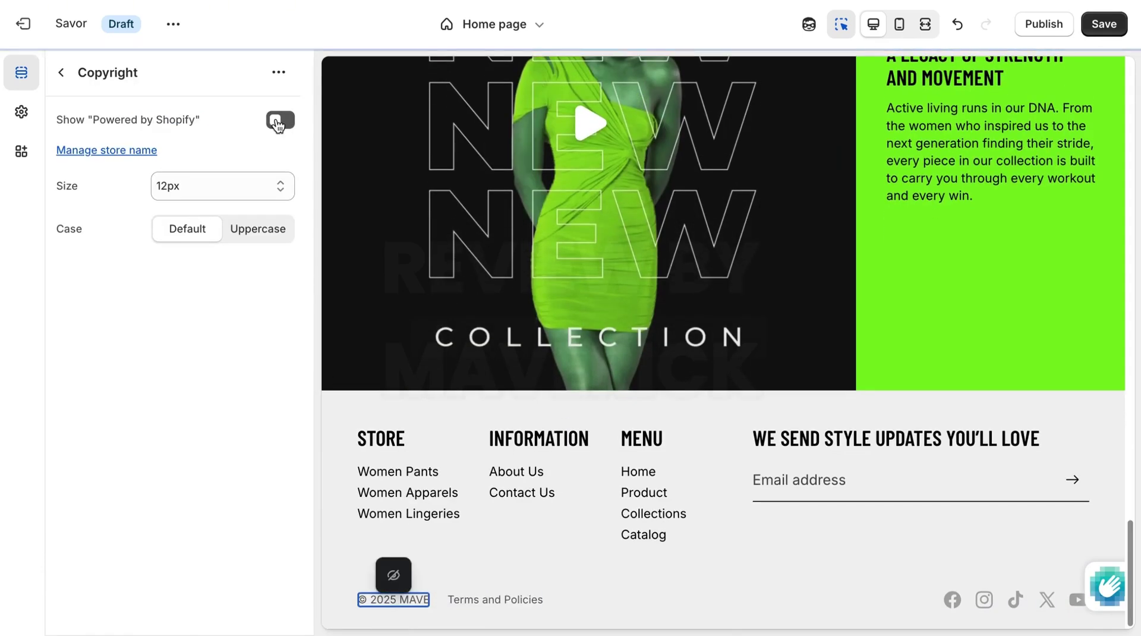
# - Look at the footer's TikTok link setting and remove the Facebook block from the social icons
pyautogui.click(1016, 601)
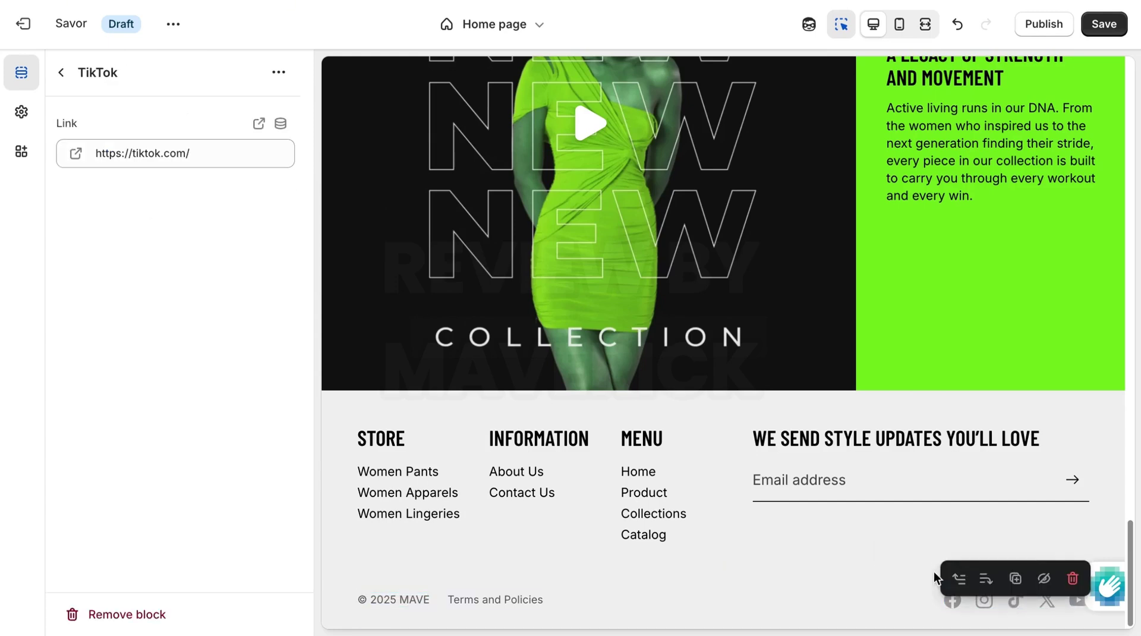
pyautogui.click(187, 155)
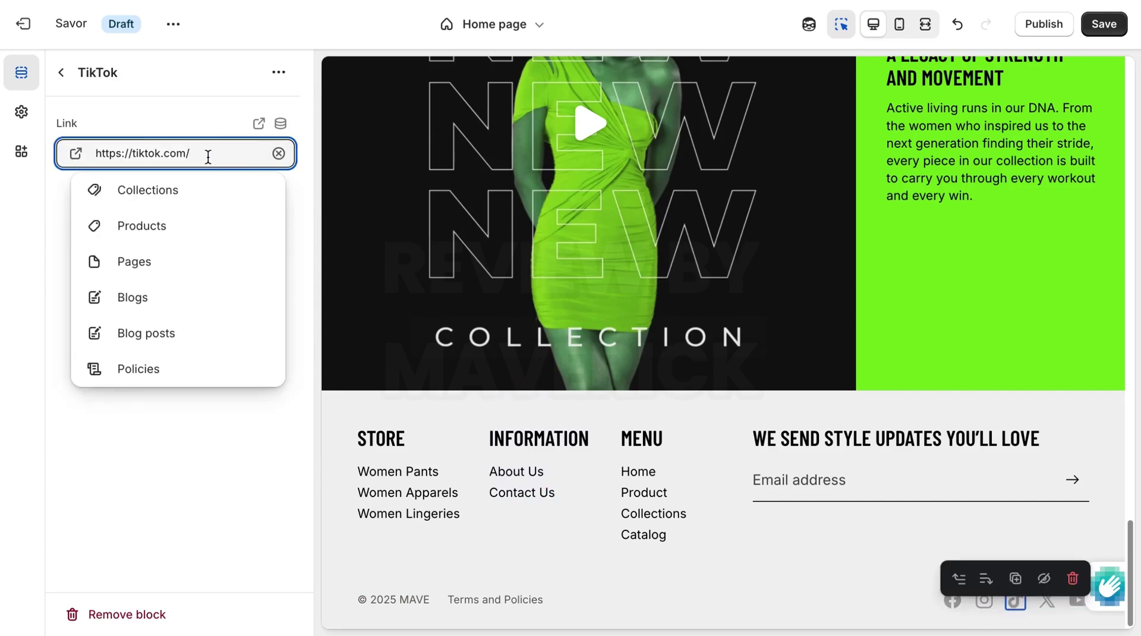
pyautogui.click(947, 597)
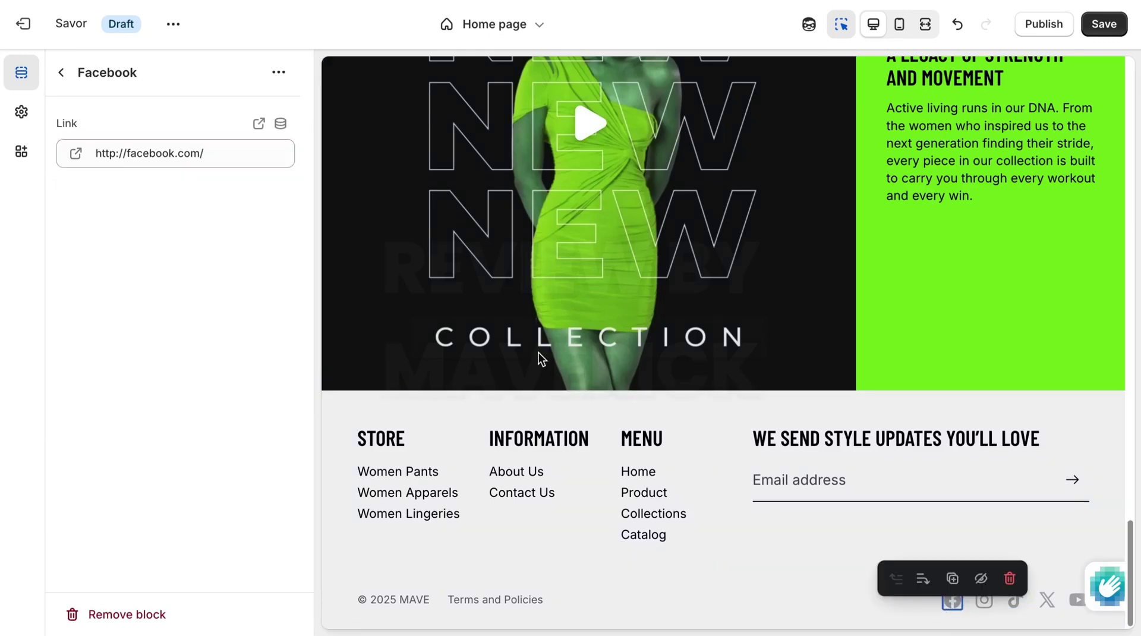
pyautogui.click(277, 77)
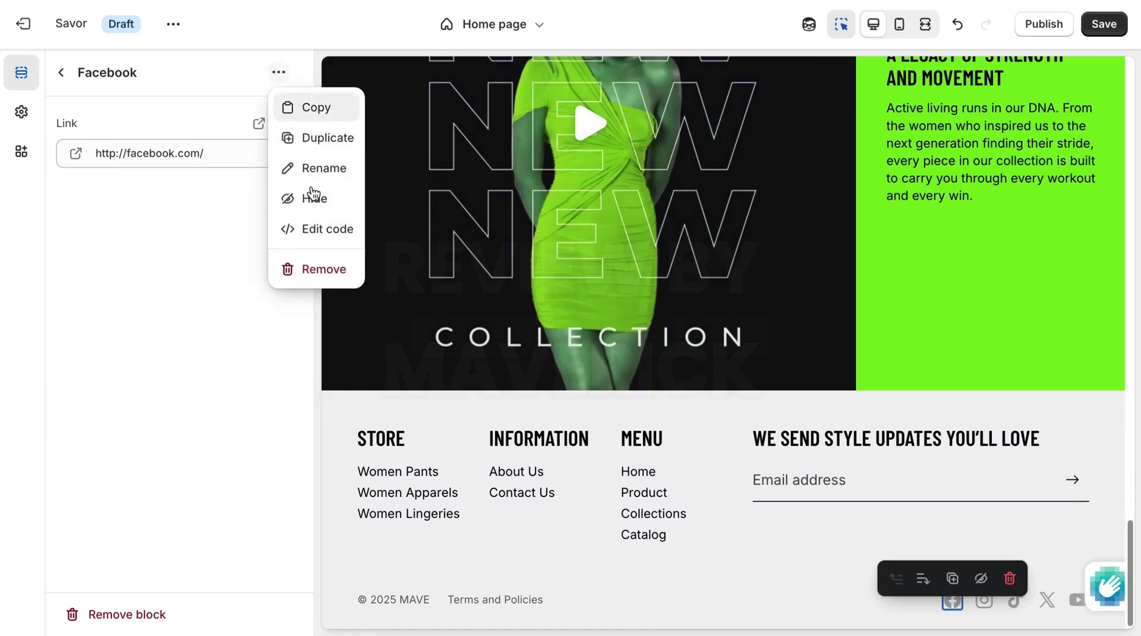
pyautogui.click(323, 273)
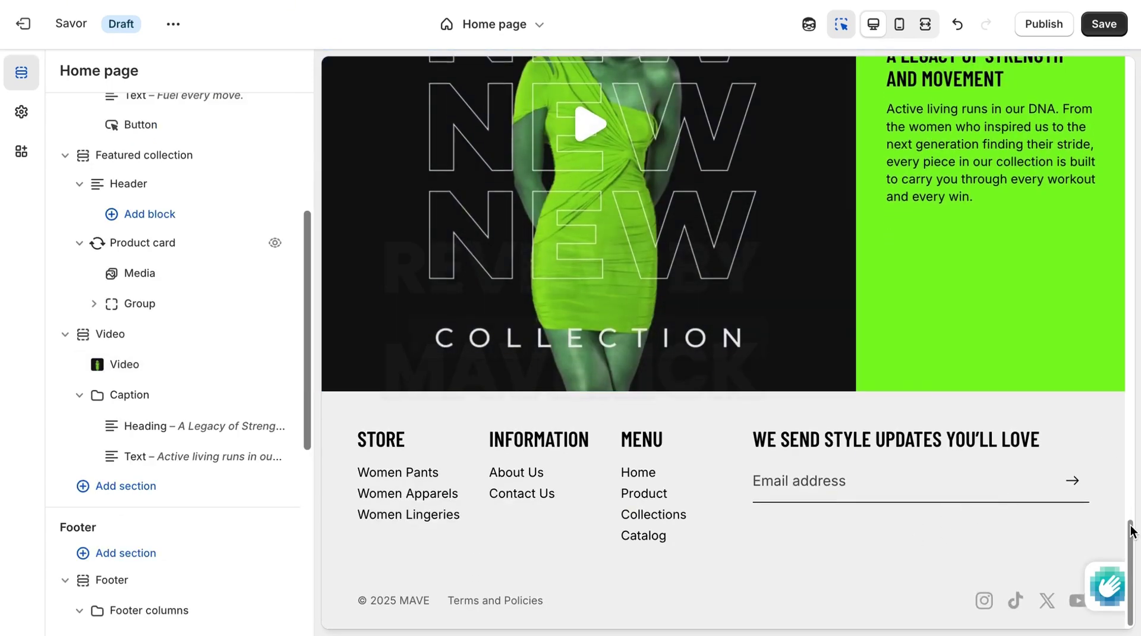
# - Set the Featured collection section's product count to 12 so the three-column grid has no incomplete row
pyautogui.moveTo(1128, 526); pyautogui.dragTo(1132, 228)
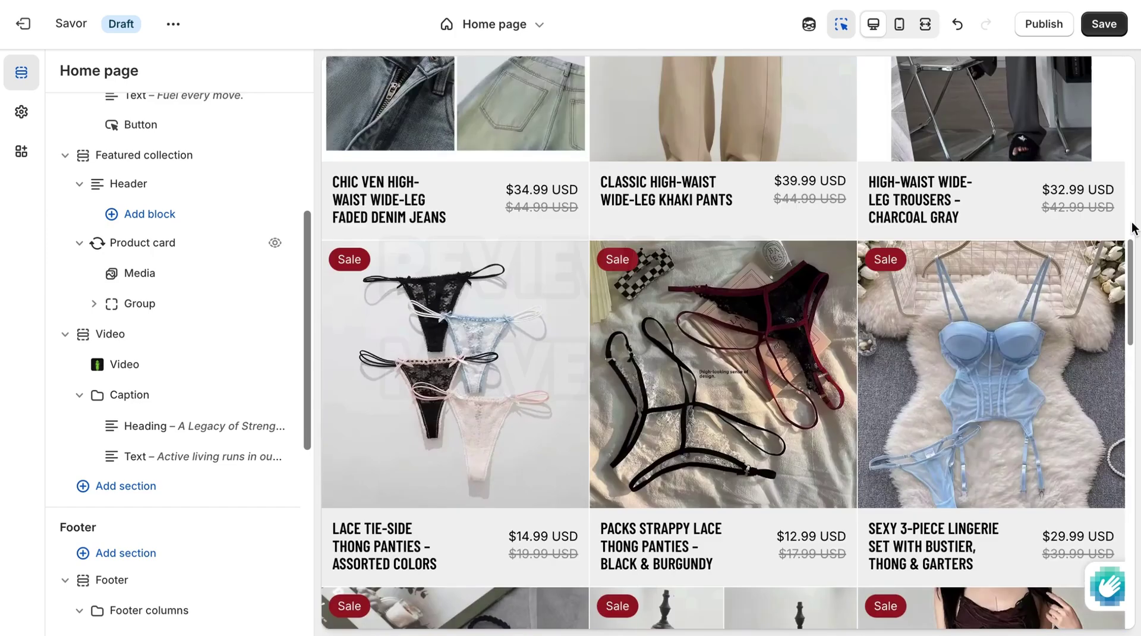
pyautogui.moveTo(1132, 279); pyautogui.dragTo(1117, 116)
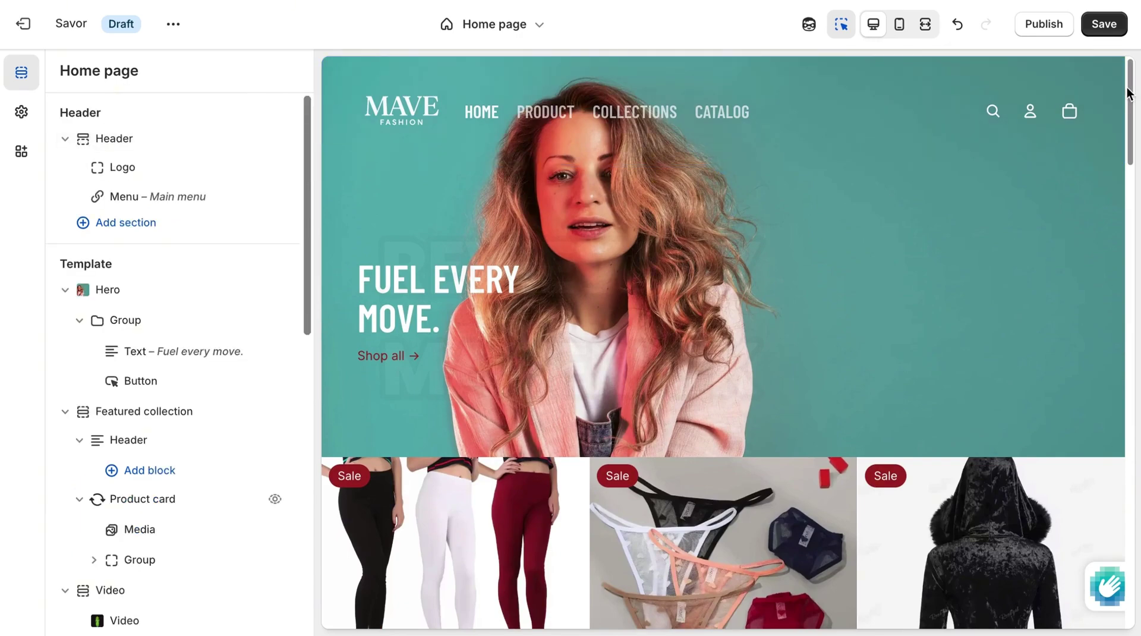
pyautogui.scroll(-10, 1128, 95)
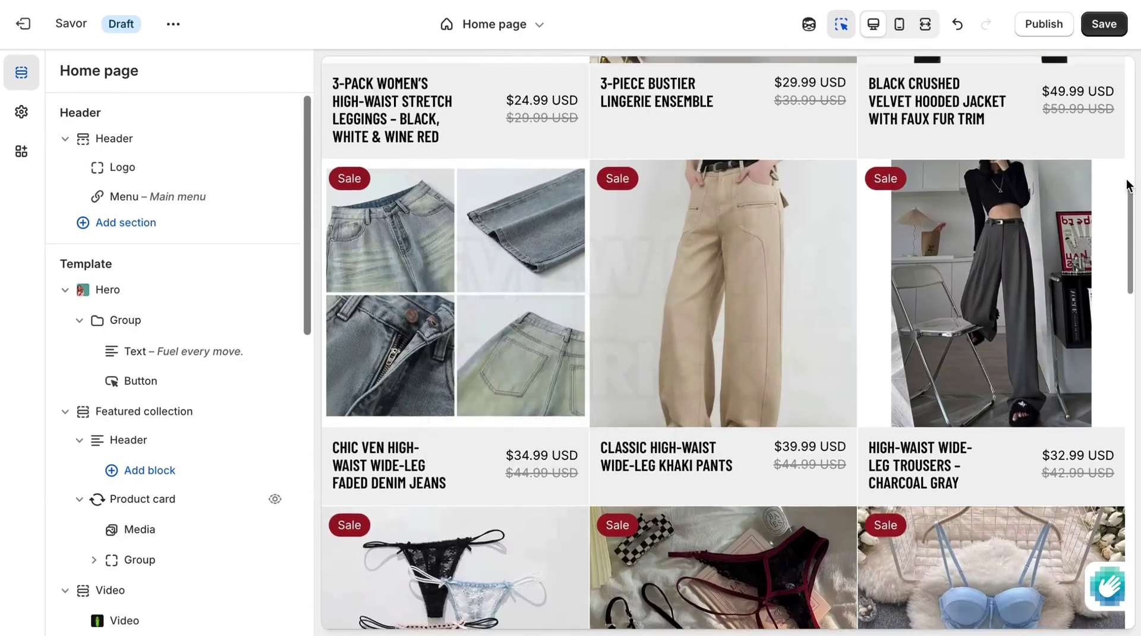
pyautogui.moveTo(1128, 186); pyautogui.dragTo(1131, 376)
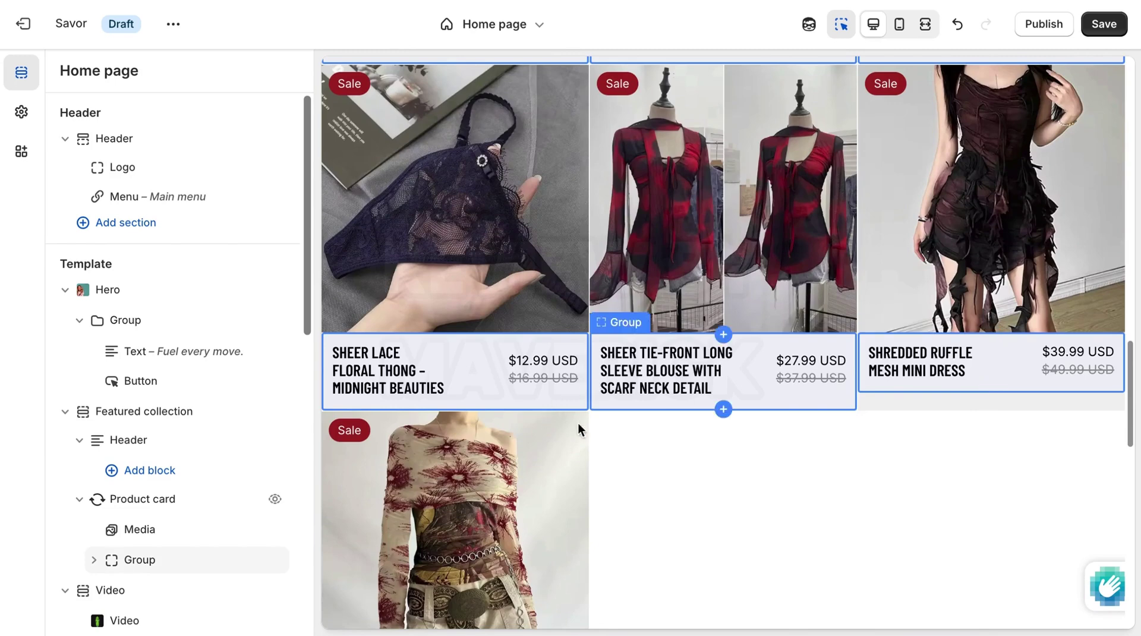
pyautogui.click(205, 420)
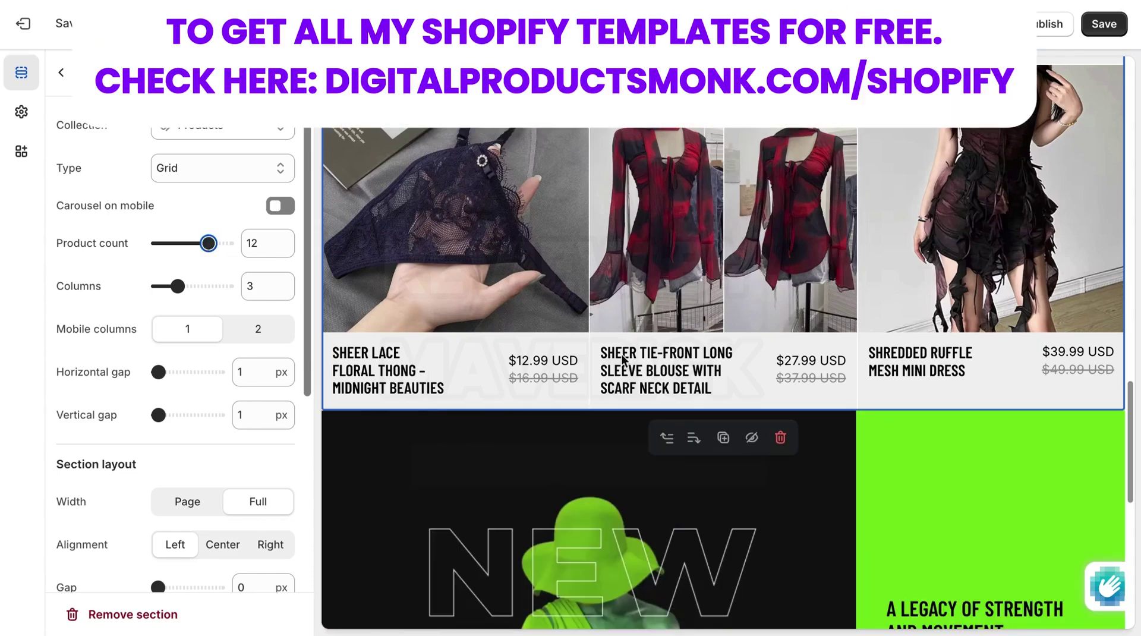
# - View the list of other page templates available for editing, close it, and save the home page changes
pyautogui.moveTo(1130, 434); pyautogui.dragTo(1131, 105)
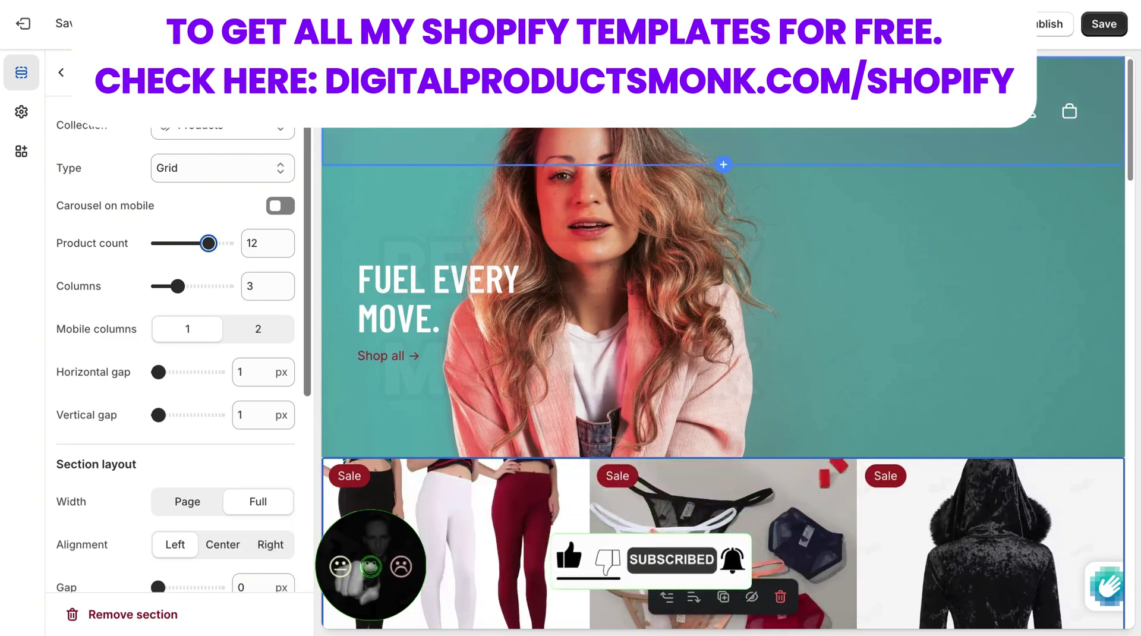
pyautogui.click(491, 24)
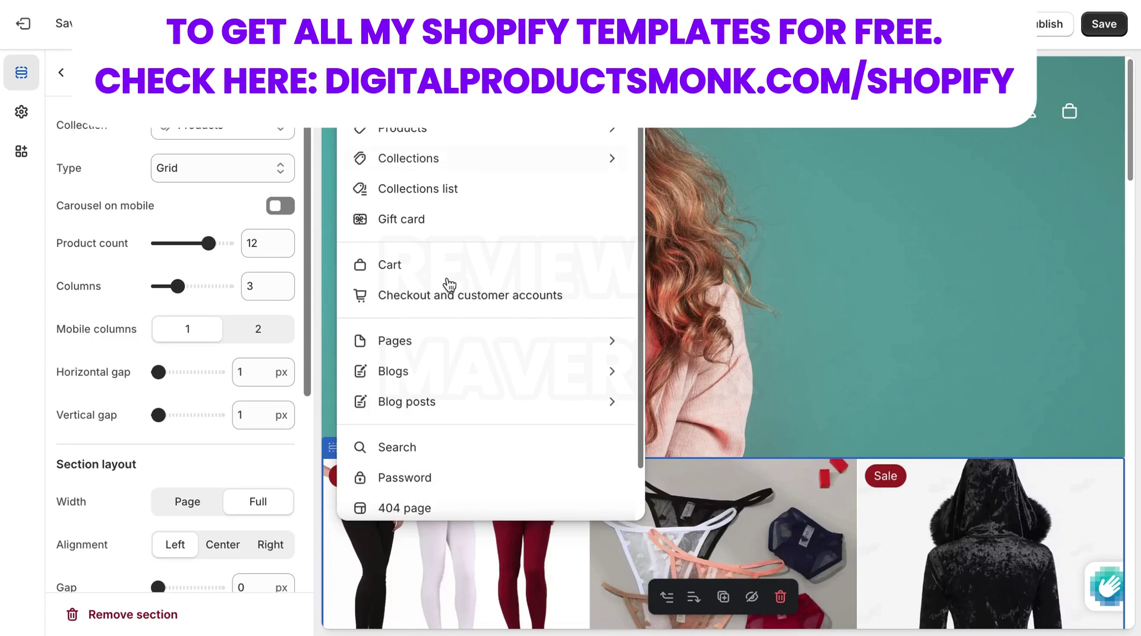
pyautogui.click(721, 138)
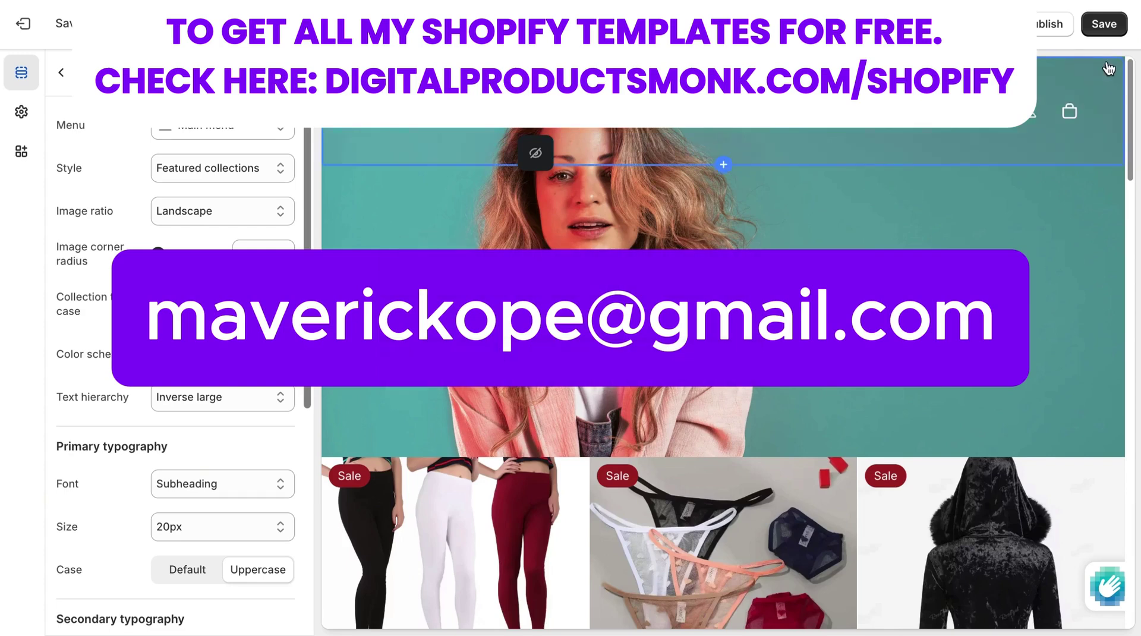
pyautogui.click(1102, 27)
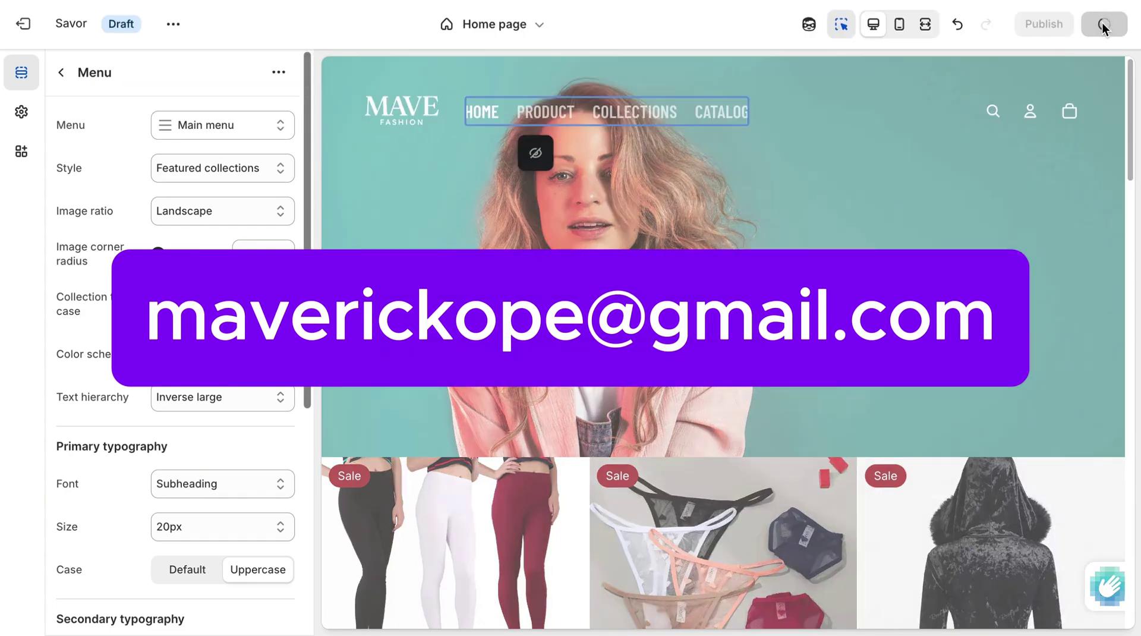